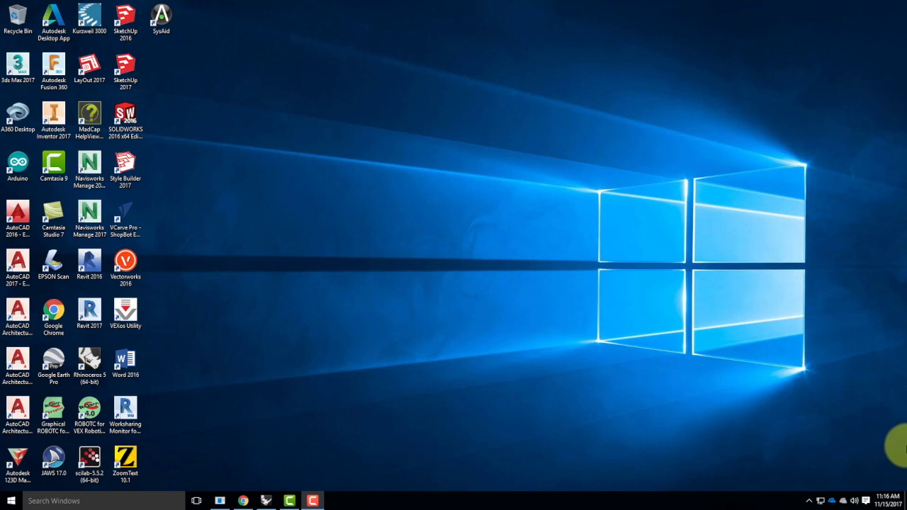
Save the model under the new name Master_Site_F2017-Section00
{"action": "left_click", "coordinate": [264, 501]}
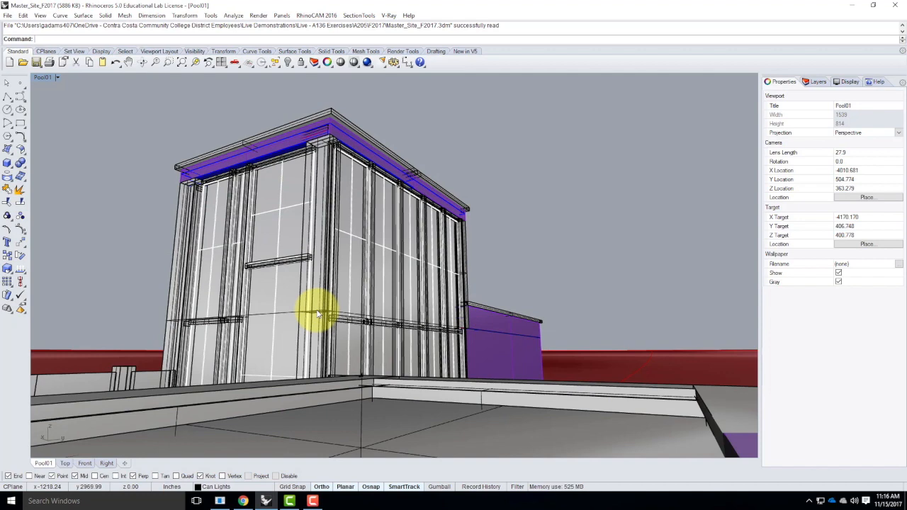
{"action": "left_click", "coordinate": [9, 15]}
{"action": "left_click", "coordinate": [28, 91]}
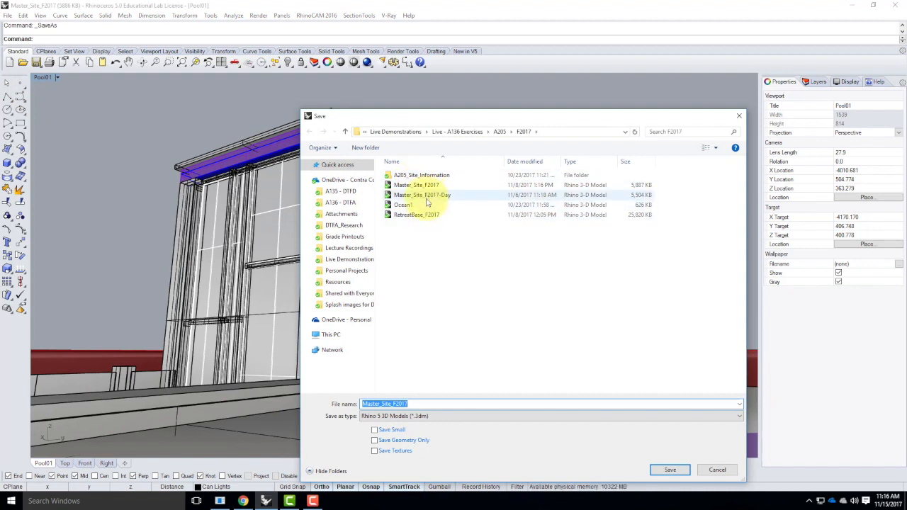
{"action": "left_click", "coordinate": [415, 403]}
{"action": "type", "text": "-="}
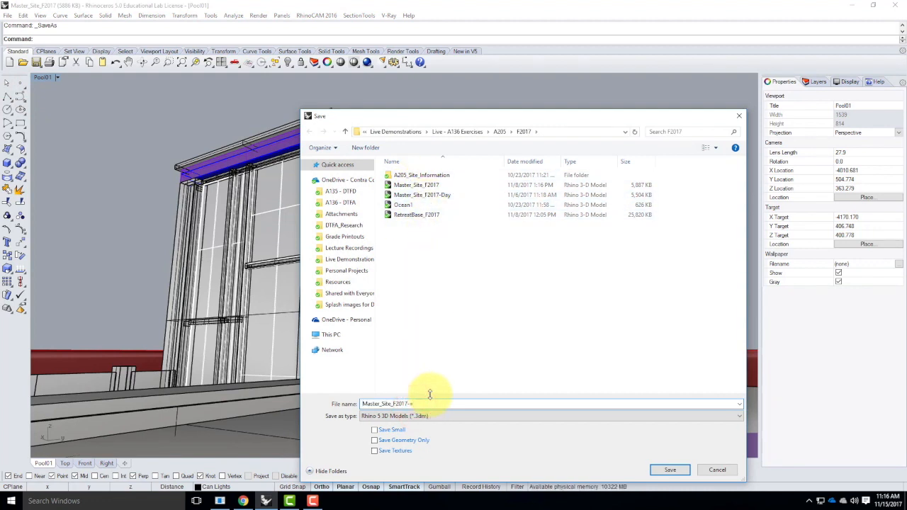
{"action": "key", "text": "BackSpace"}
{"action": "type", "text": "Night"}
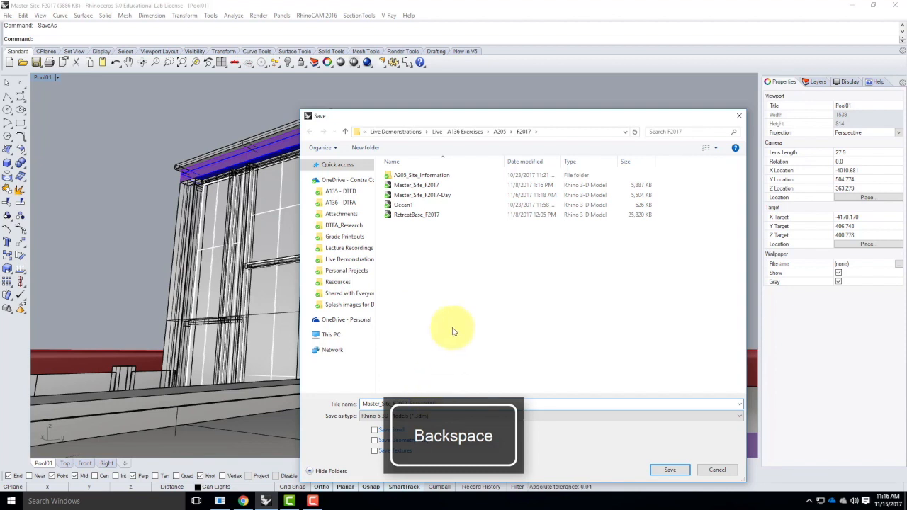
{"action": "left_click", "coordinate": [672, 471]}
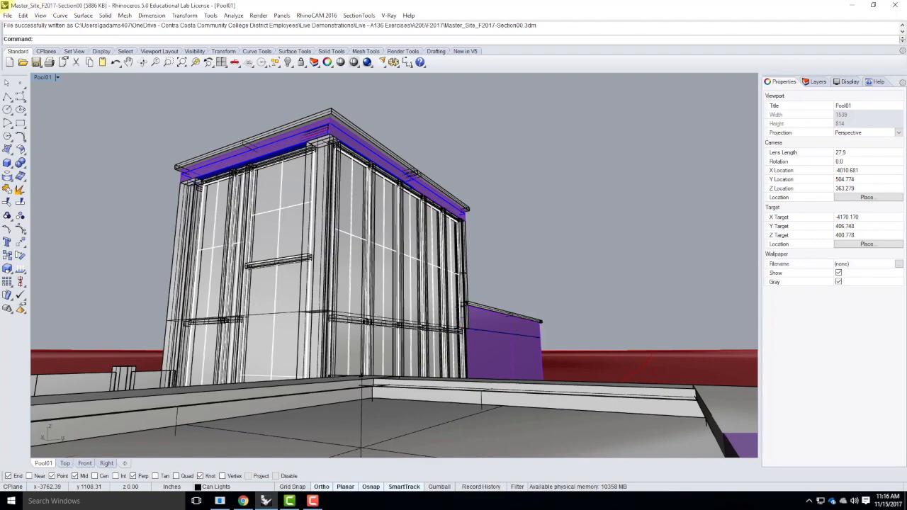
Orbit around the building and open the Layers panel to inspect the Bunchgrass layer
{"action": "right_click_drag", "start_coordinate": [264, 267], "coordinate": [399, 345]}
{"action": "scroll", "coordinate": [433, 321], "scroll_direction": "up", "scroll_amount": 5}
{"action": "scroll", "coordinate": [427, 281], "scroll_direction": "down", "scroll_amount": 3}
{"action": "scroll", "coordinate": [491, 435], "scroll_direction": "up", "scroll_amount": 5}
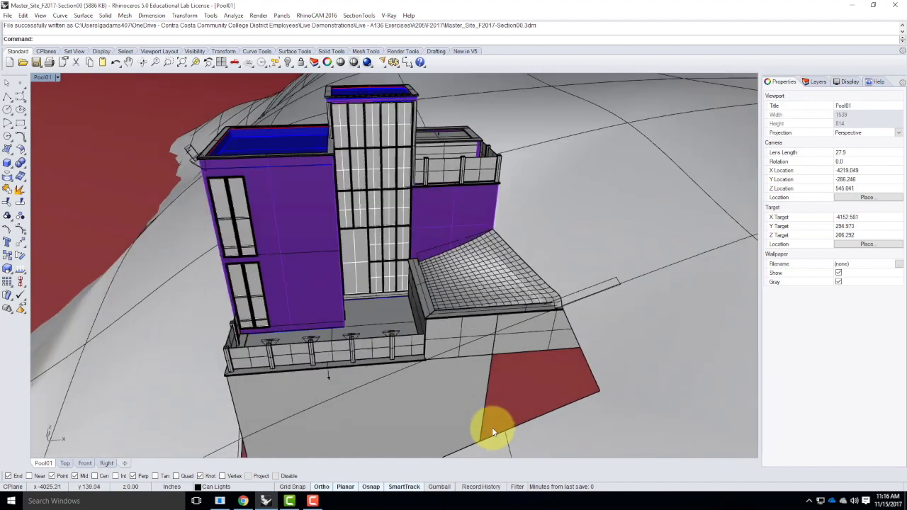
{"action": "left_click", "coordinate": [814, 82]}
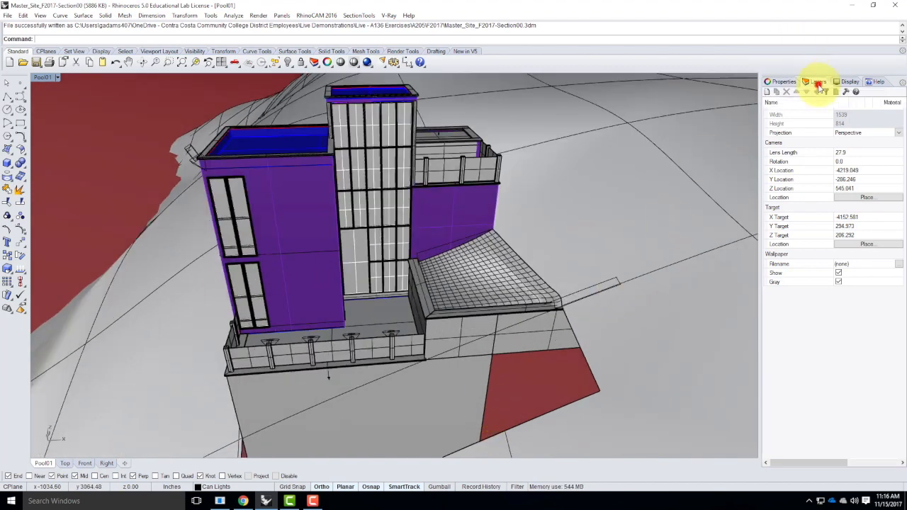
{"action": "left_click", "coordinate": [859, 152]}
{"action": "left_click", "coordinate": [860, 152]}
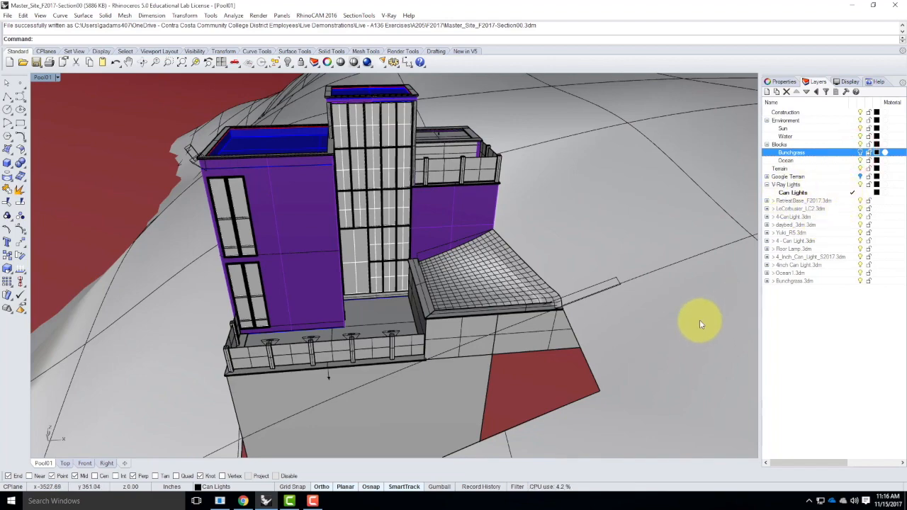
Switch the perspective viewport to Ghosted display mode
{"action": "scroll", "coordinate": [486, 228], "scroll_direction": "down", "scroll_amount": 6}
{"action": "right_click_drag", "start_coordinate": [362, 268], "coordinate": [465, 247]}
{"action": "scroll", "coordinate": [427, 256], "scroll_direction": "up", "scroll_amount": 5}
{"action": "mouse_move", "coordinate": [413, 262]}
{"action": "right_mouse_down"}
{"action": "mouse_move", "coordinate": [429, 257]}
{"action": "mouse_move", "coordinate": [419, 255]}
{"action": "right_mouse_up"}
{"action": "right_click_drag", "start_coordinate": [550, 227], "coordinate": [388, 245]}
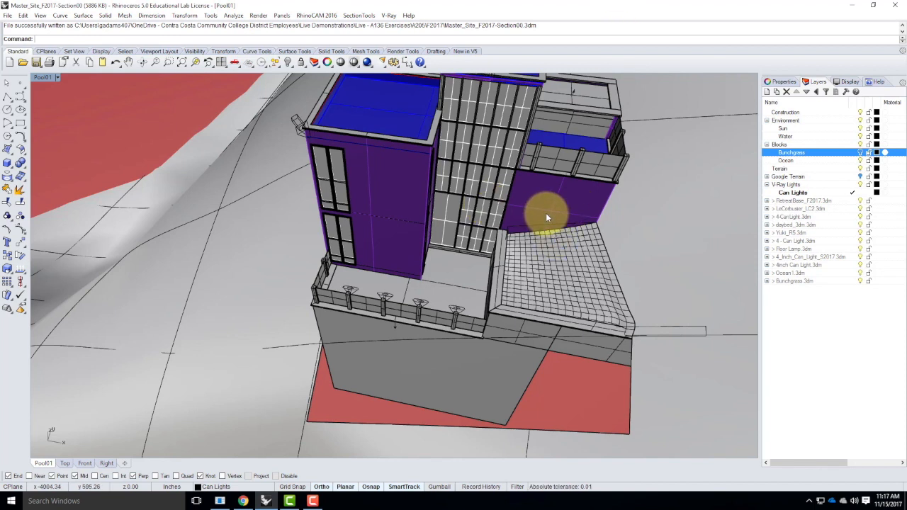
{"action": "right_click_drag", "start_coordinate": [428, 202], "coordinate": [468, 264]}
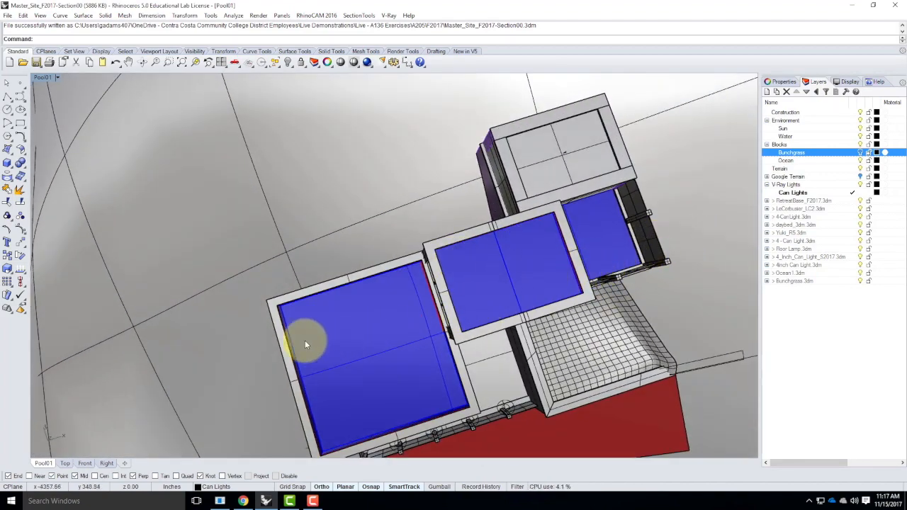
{"action": "right_click_drag", "start_coordinate": [658, 279], "coordinate": [211, 84]}
{"action": "left_click", "coordinate": [57, 77]}
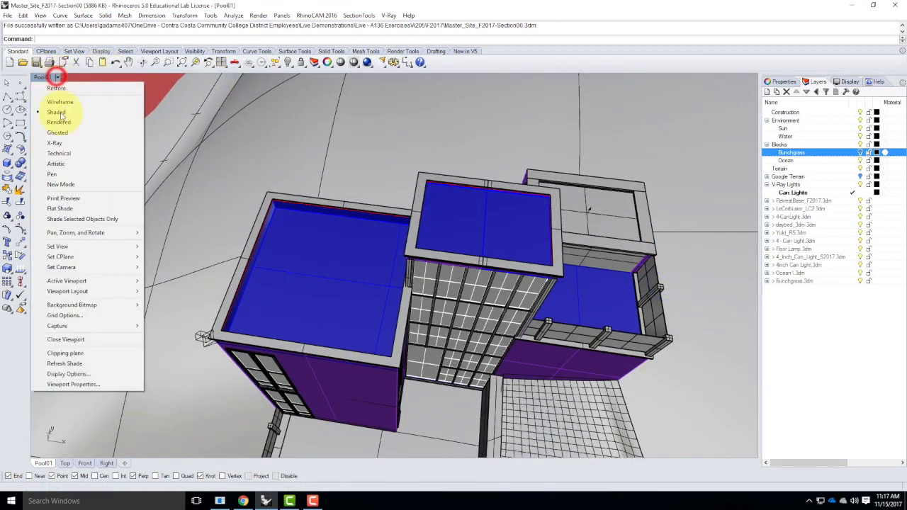
{"action": "left_click", "coordinate": [71, 133]}
Switch the perspective viewport to X-Ray display mode
{"action": "right_click_drag", "start_coordinate": [385, 182], "coordinate": [464, 249]}
{"action": "left_click", "coordinate": [57, 76]}
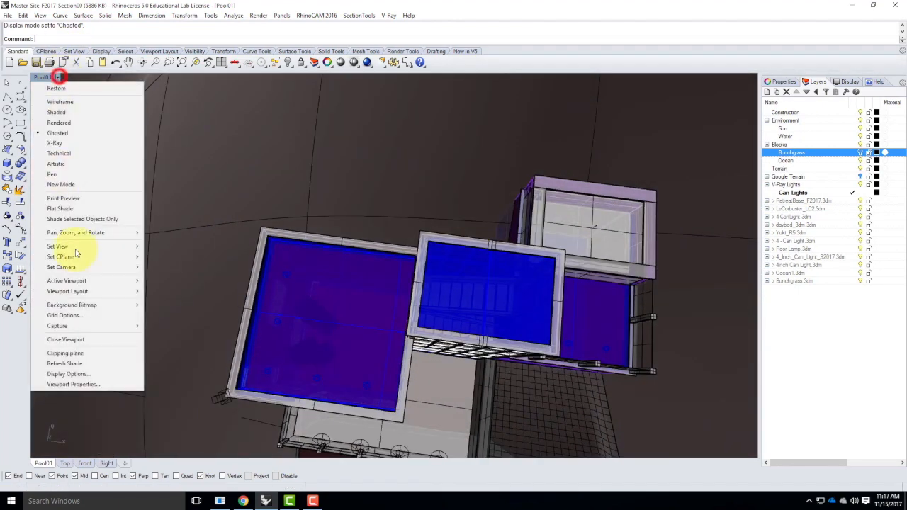
{"action": "left_click", "coordinate": [80, 142]}
Orbit and zoom around the building in X-Ray mode to examine its layout and surroundings
{"action": "right_click_drag", "start_coordinate": [496, 280], "coordinate": [459, 325]}
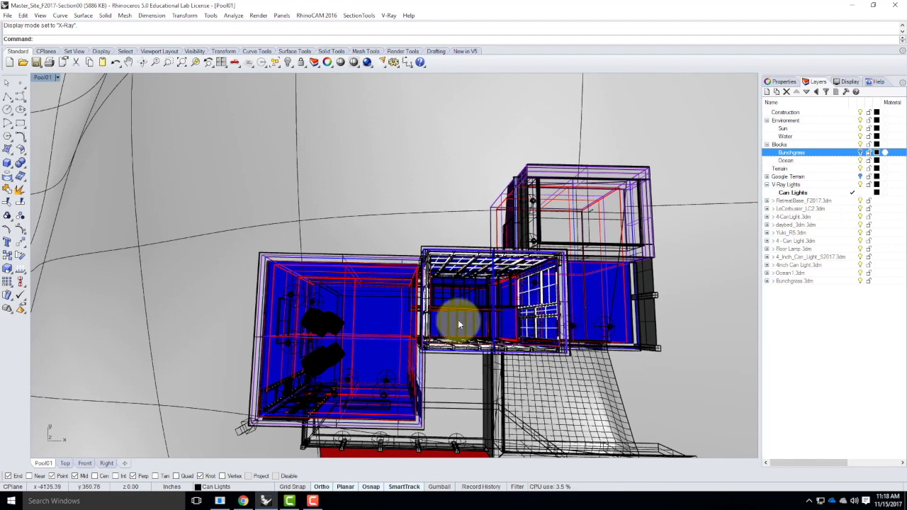
{"action": "right_click_drag", "start_coordinate": [369, 305], "coordinate": [362, 331]}
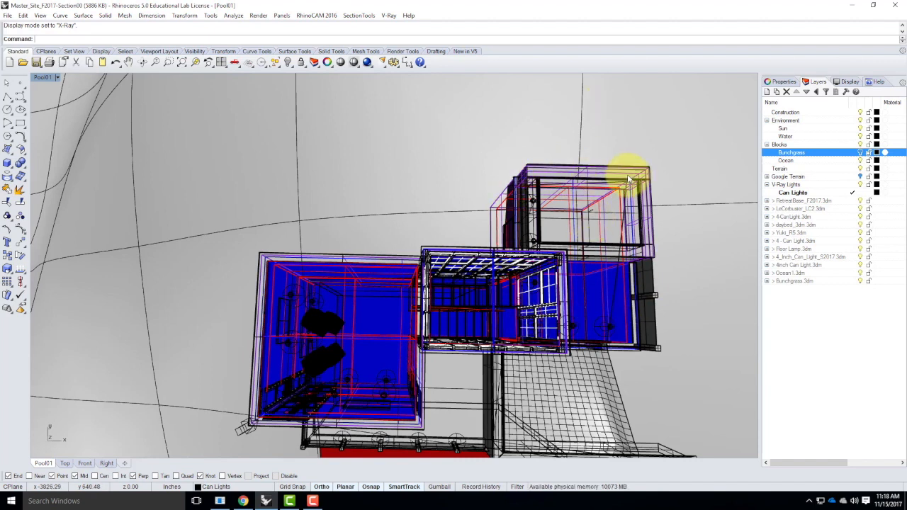
{"action": "right_click_drag", "start_coordinate": [312, 257], "coordinate": [447, 263]}
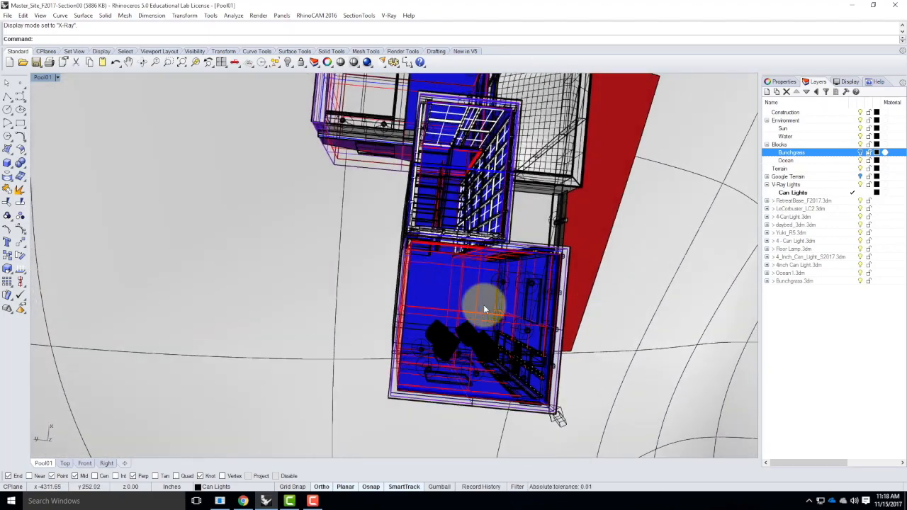
{"action": "right_click_drag", "start_coordinate": [317, 323], "coordinate": [448, 332]}
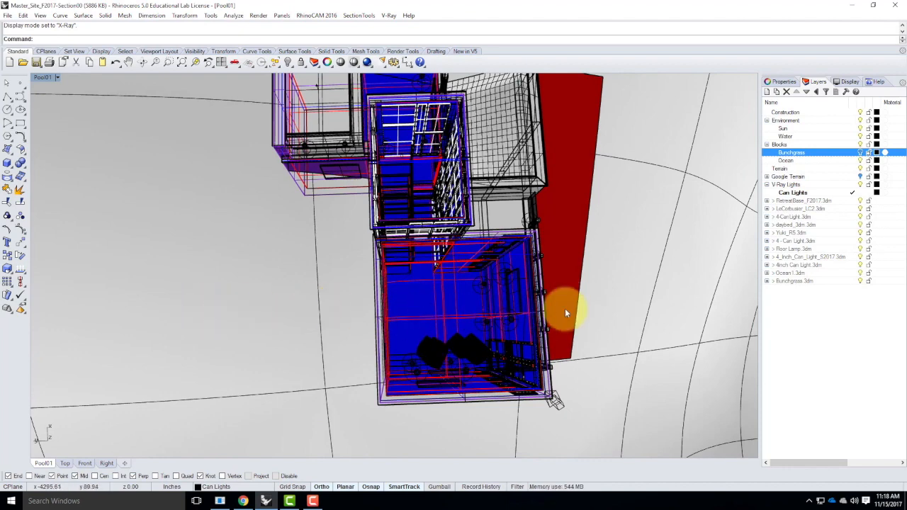
{"action": "right_click_drag", "start_coordinate": [522, 361], "coordinate": [430, 320]}
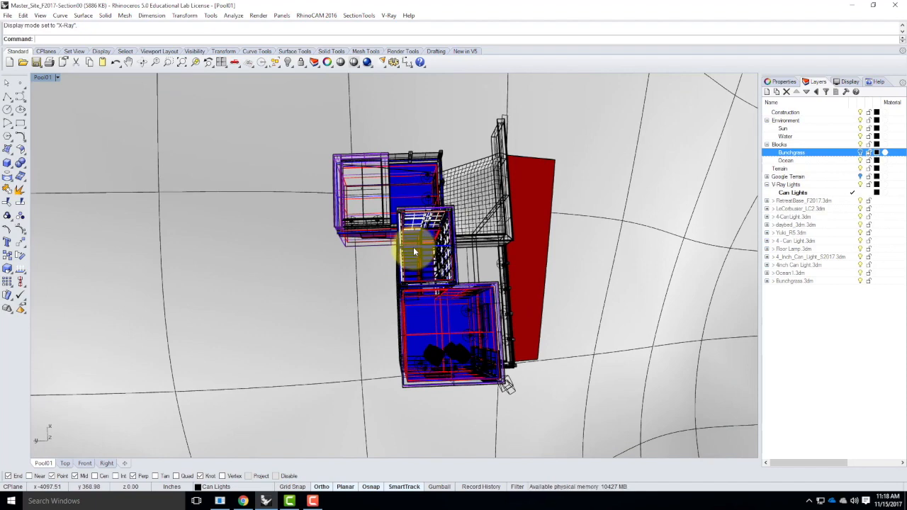
{"action": "right_click_drag", "start_coordinate": [599, 297], "coordinate": [473, 301]}
{"action": "scroll", "coordinate": [421, 233], "scroll_direction": "down", "scroll_amount": 3}
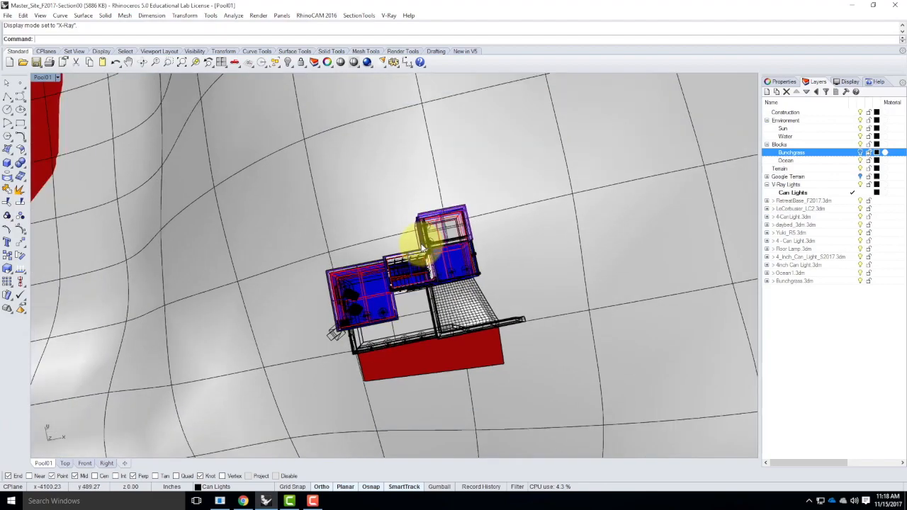
{"action": "right_click_drag", "start_coordinate": [411, 294], "coordinate": [411, 198]}
{"action": "scroll", "coordinate": [403, 199], "scroll_direction": "down", "scroll_amount": 10}
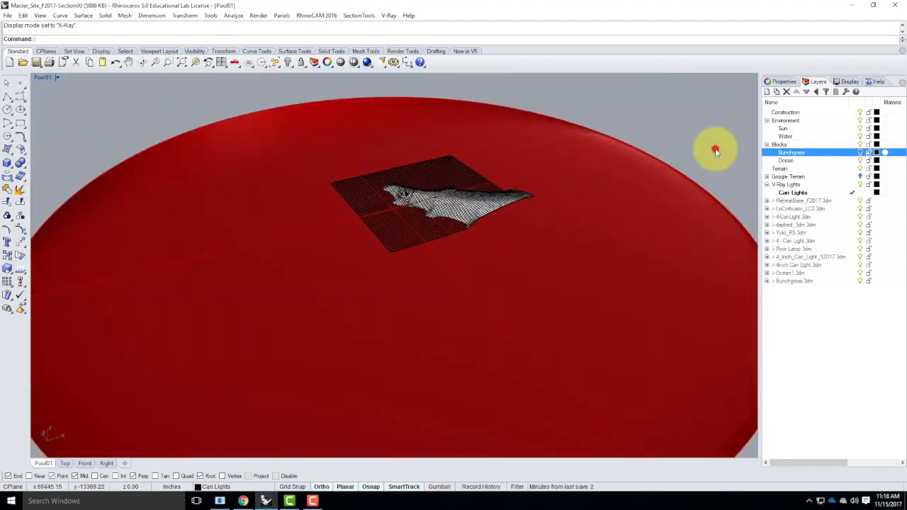
Create a vertical plane spanning across the whole site and building
{"action": "left_click", "coordinate": [715, 152]}
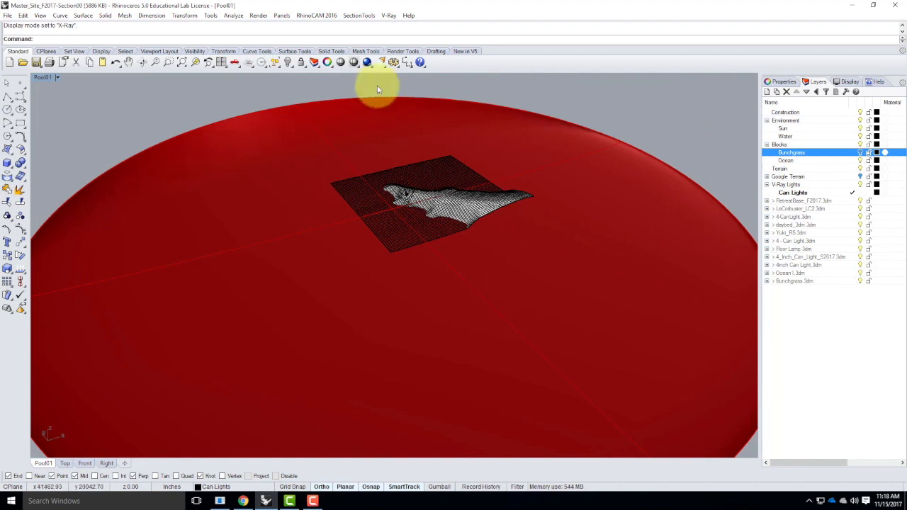
{"action": "left_click", "coordinate": [7, 149]}
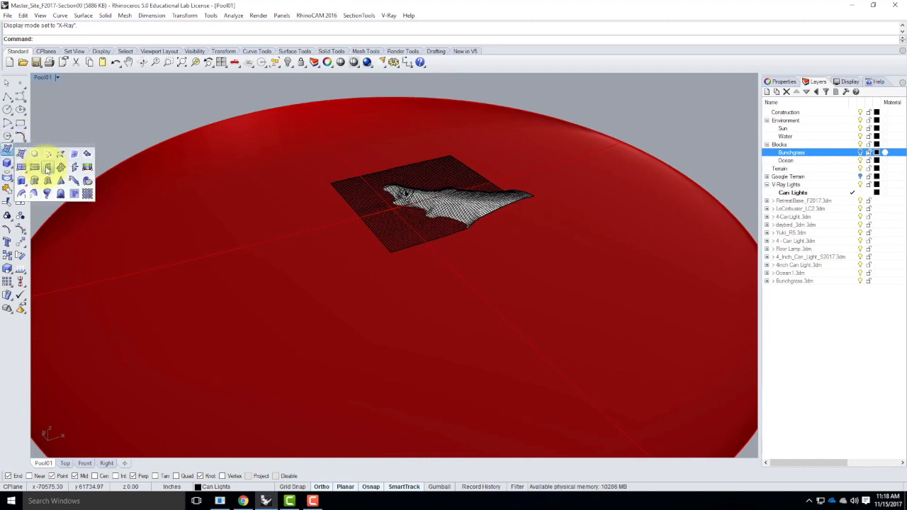
{"action": "left_click", "coordinate": [47, 167]}
{"action": "scroll", "coordinate": [462, 203], "scroll_direction": "down", "scroll_amount": 4}
{"action": "left_click", "coordinate": [197, 266]}
{"action": "left_click", "coordinate": [684, 204]}
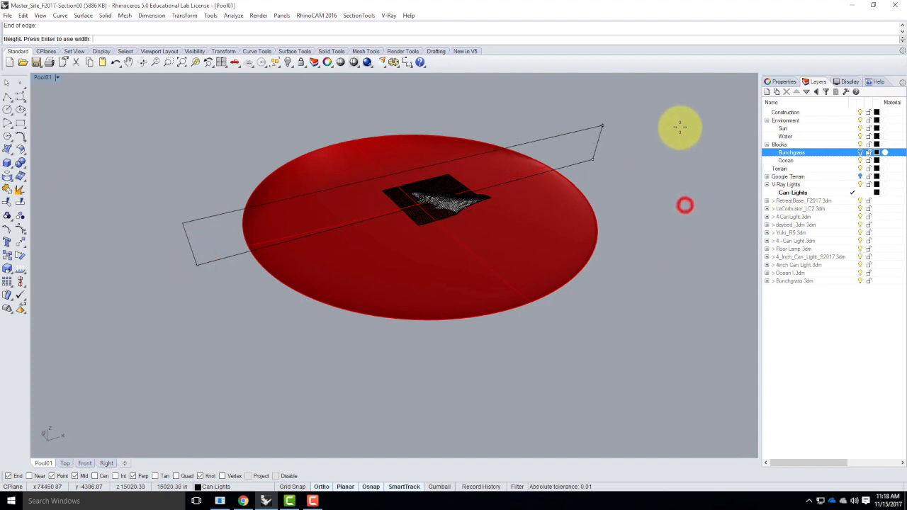
{"action": "left_click", "coordinate": [668, 92]}
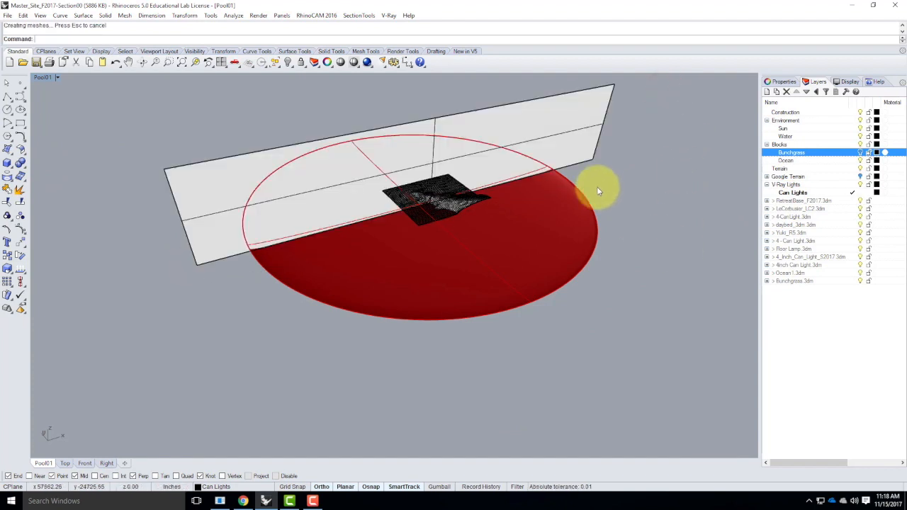
Move the vertical plane vertically down so it passes through the building
{"action": "left_click", "coordinate": [578, 135]}
{"action": "type", "text": "Move"}
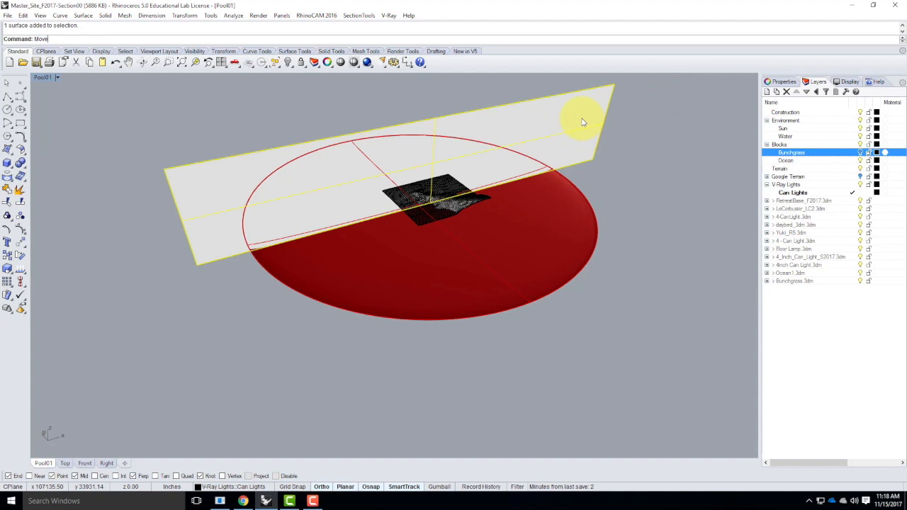
{"action": "key", "text": "Return"}
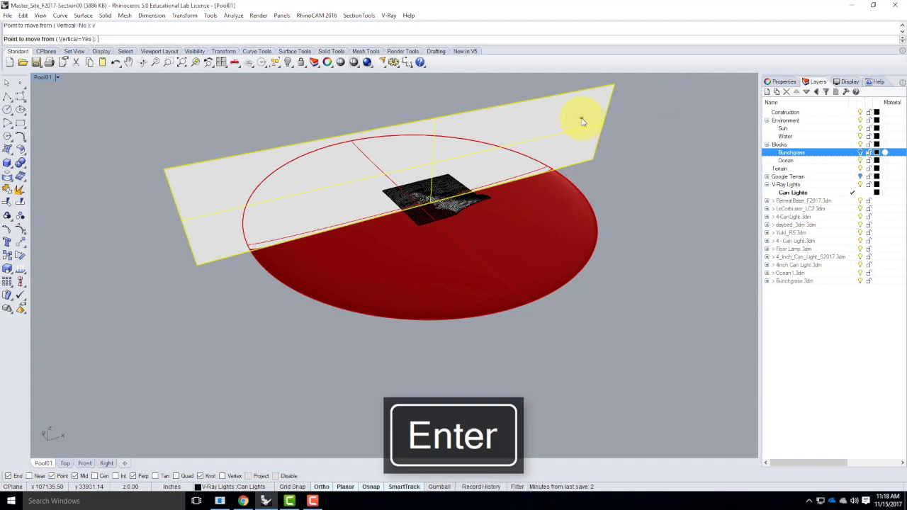
{"action": "left_click", "coordinate": [603, 126]}
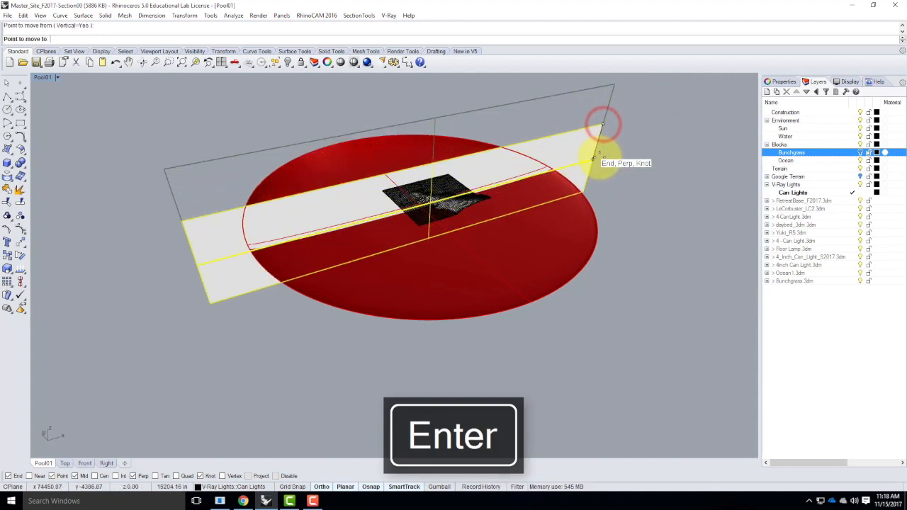
{"action": "right_click_drag", "start_coordinate": [642, 230], "coordinate": [630, 259]}
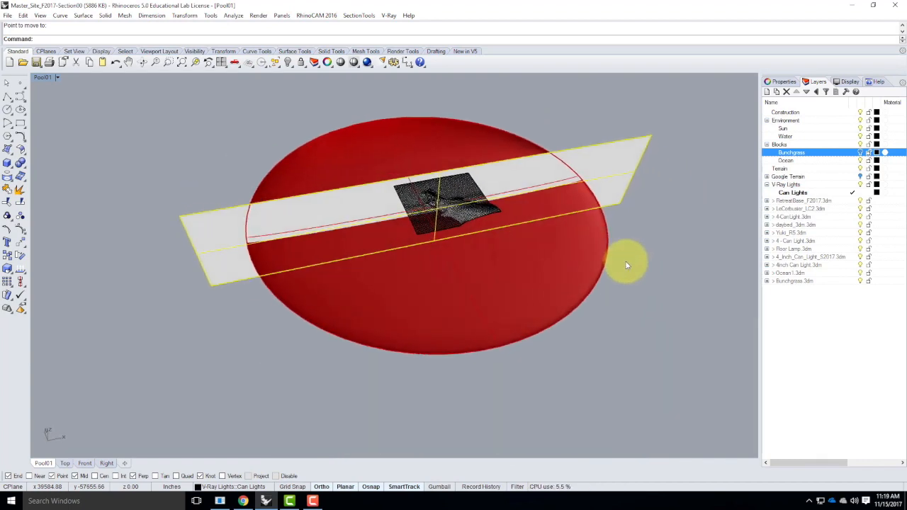
Move the plane northward in the Top view to reposition it across the building
{"action": "double_click", "coordinate": [48, 77]}
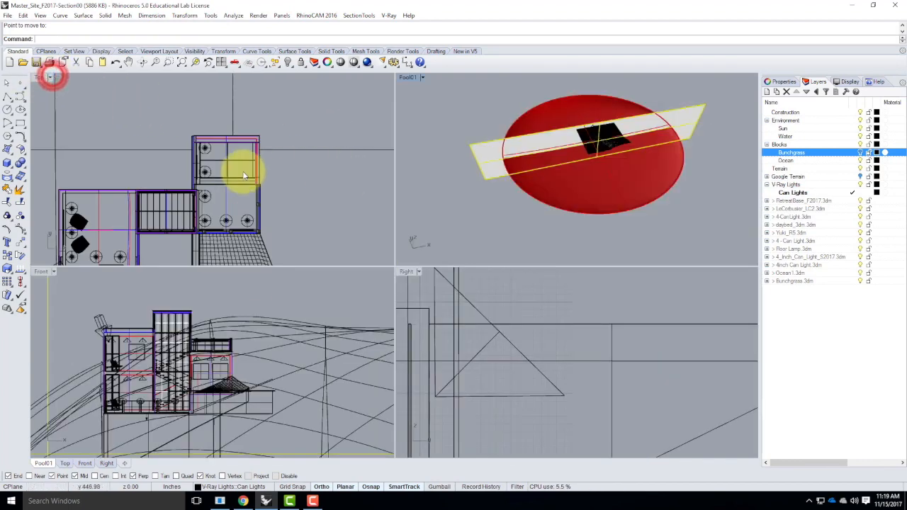
{"action": "scroll", "coordinate": [213, 136], "scroll_direction": "down", "scroll_amount": 5}
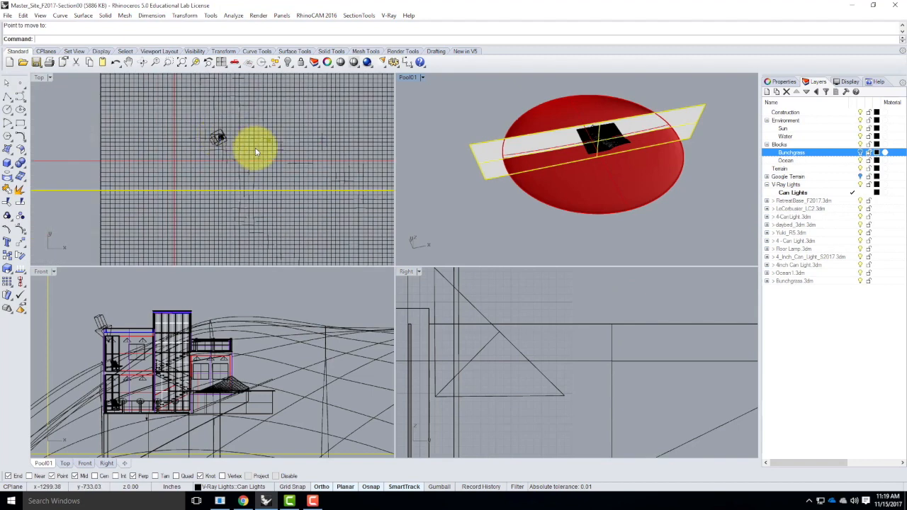
{"action": "key", "text": "Return"}
{"action": "left_click", "coordinate": [80, 142]}
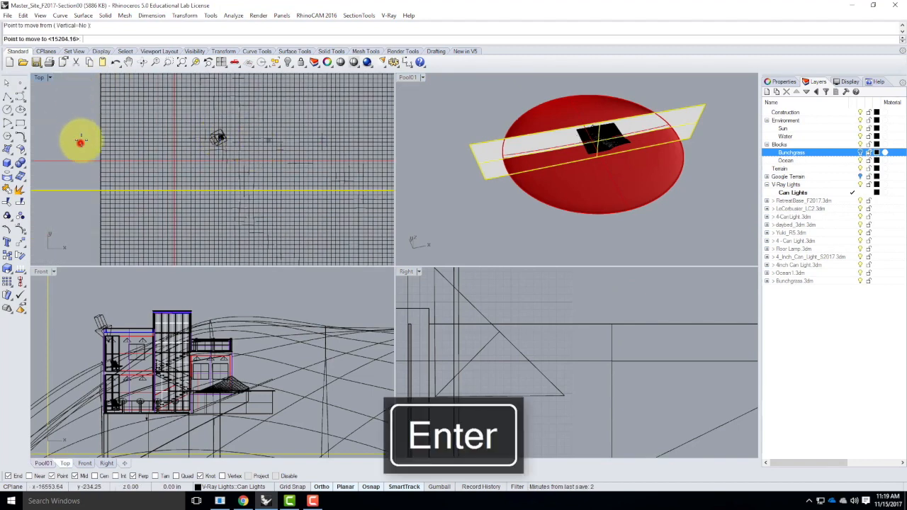
{"action": "left_click", "coordinate": [83, 90]}
Shift the plane slightly further north in the Top view for finer placement
{"action": "scroll", "coordinate": [223, 135], "scroll_direction": "up", "scroll_amount": 5}
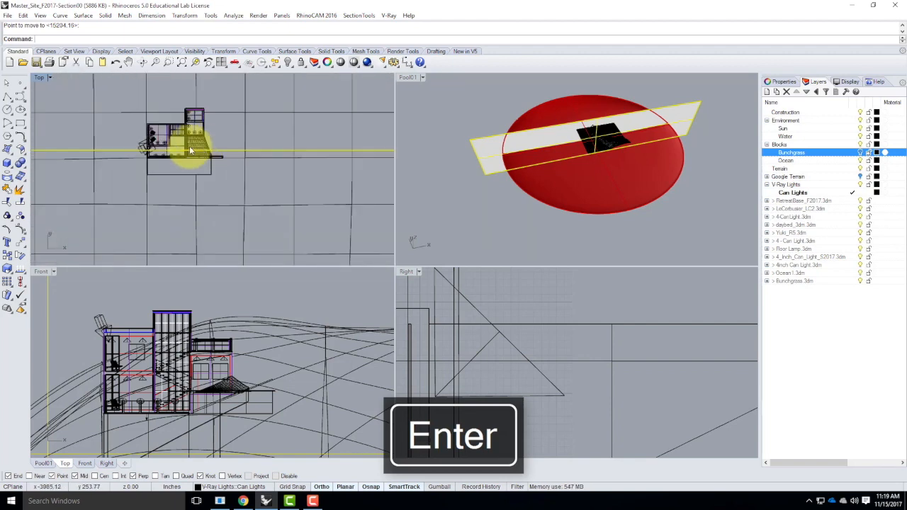
{"action": "key", "text": "Return"}
{"action": "left_click", "coordinate": [291, 139]}
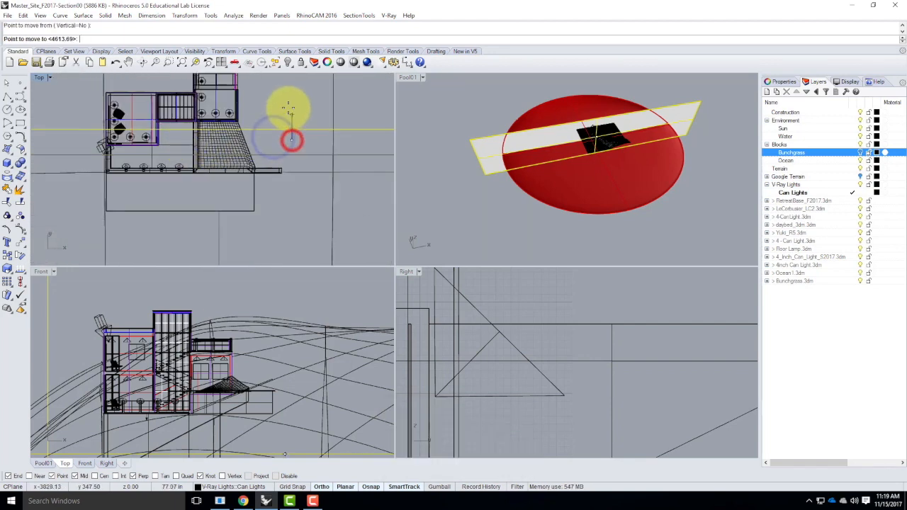
{"action": "left_click", "coordinate": [288, 103]}
{"action": "scroll", "coordinate": [199, 113], "scroll_direction": "up", "scroll_amount": 4}
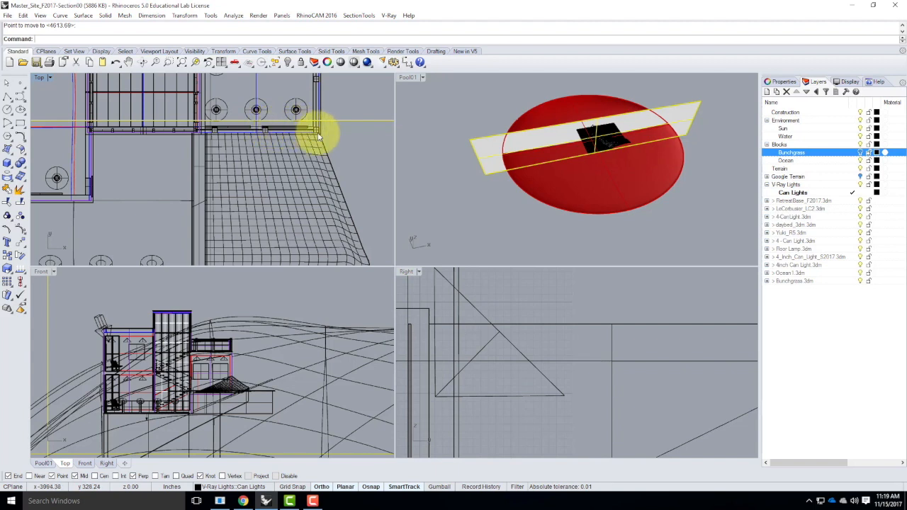
{"action": "right_click", "coordinate": [348, 137]}
{"action": "left_click", "coordinate": [353, 141]}
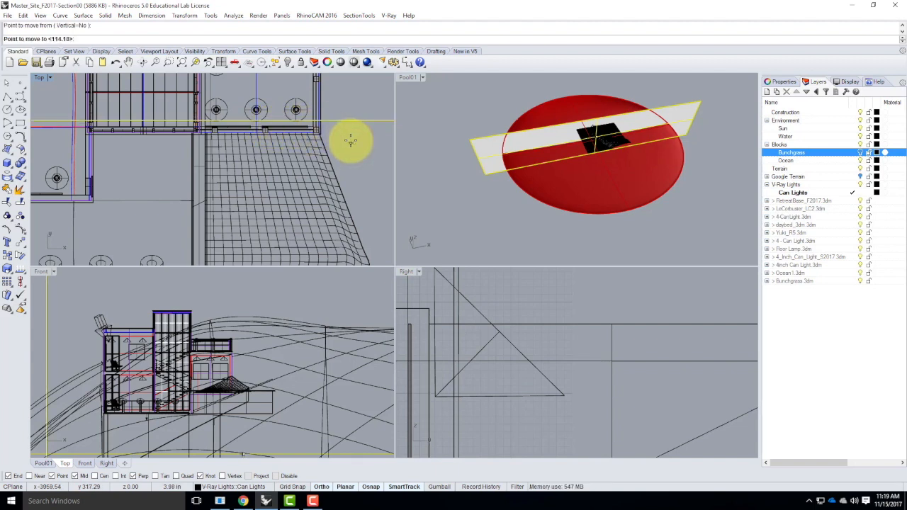
{"action": "key", "text": "Escape"}
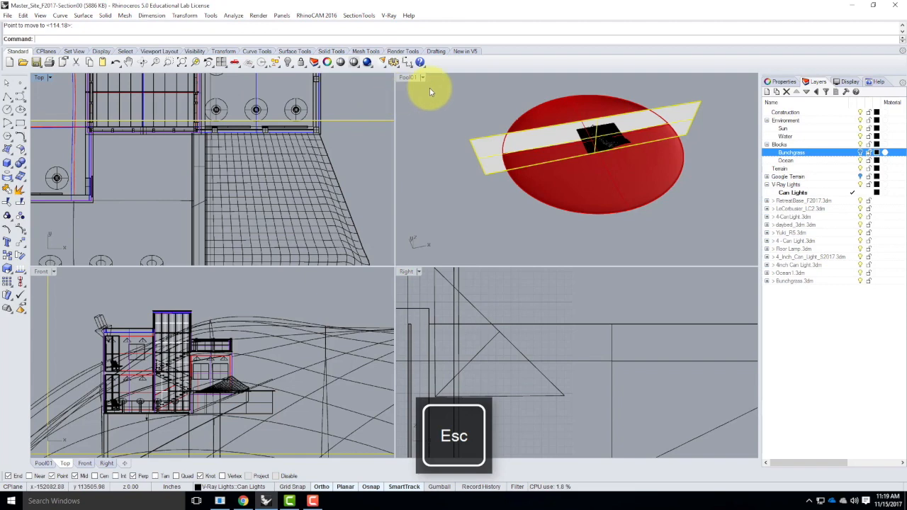
Examine the plane's position across the site and building in a maximized perspective view
{"action": "double_click", "coordinate": [408, 76]}
{"action": "mouse_move", "coordinate": [446, 236]}
{"action": "right_mouse_down"}
{"action": "mouse_move", "coordinate": [491, 177]}
{"action": "mouse_move", "coordinate": [542, 224]}
{"action": "mouse_move", "coordinate": [542, 236]}
{"action": "mouse_move", "coordinate": [432, 240]}
{"action": "right_mouse_up"}
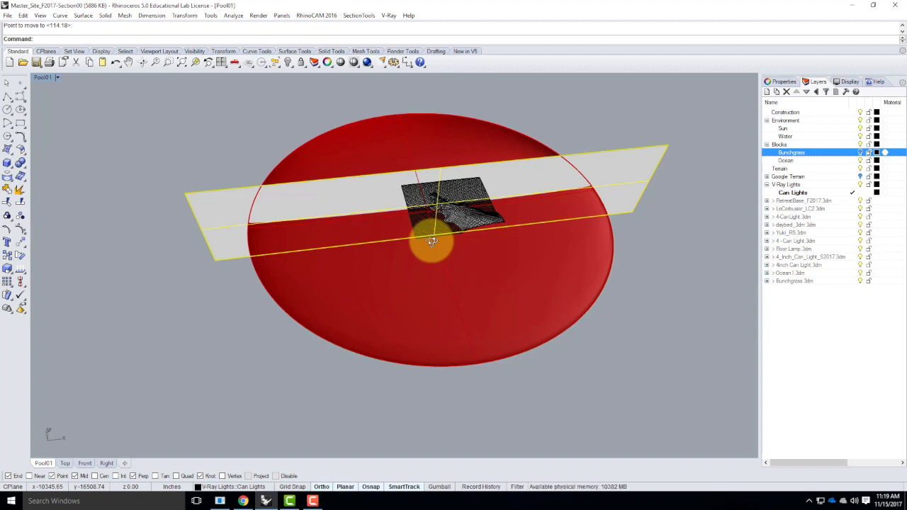
{"action": "left_click", "coordinate": [514, 116]}
{"action": "right_click_drag", "start_coordinate": [308, 222], "coordinate": [379, 203]}
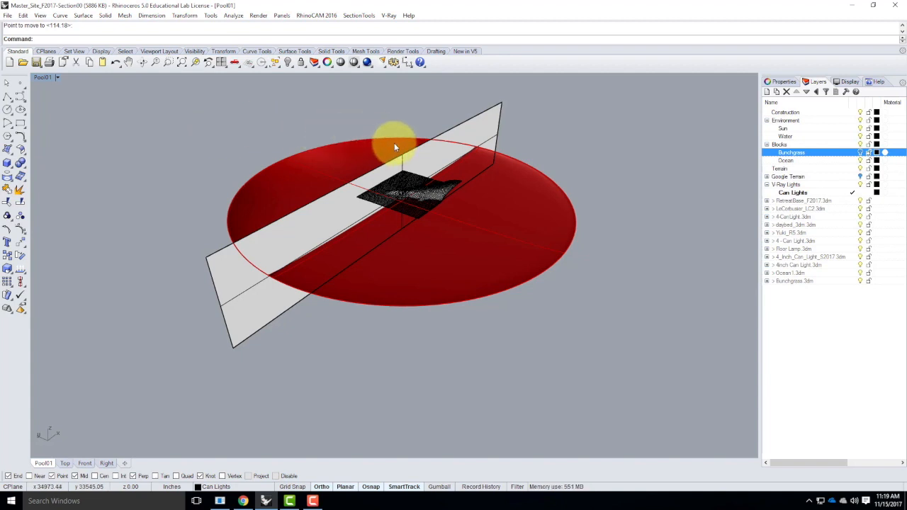
{"action": "left_click", "coordinate": [481, 126]}
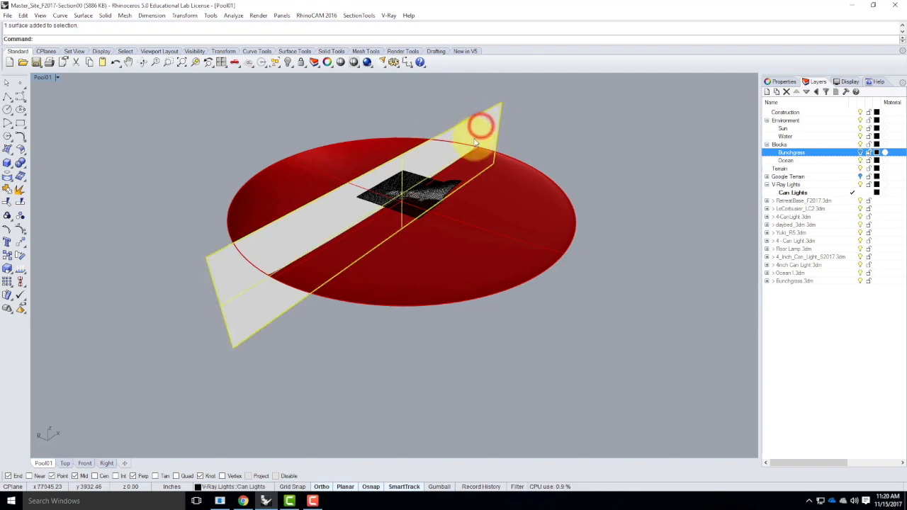
{"action": "left_click", "coordinate": [475, 212]}
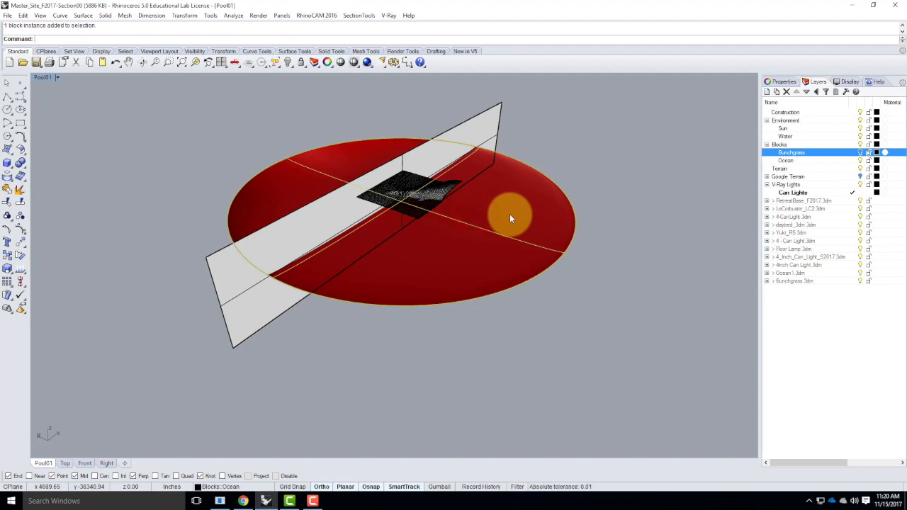
{"action": "left_click", "coordinate": [564, 159]}
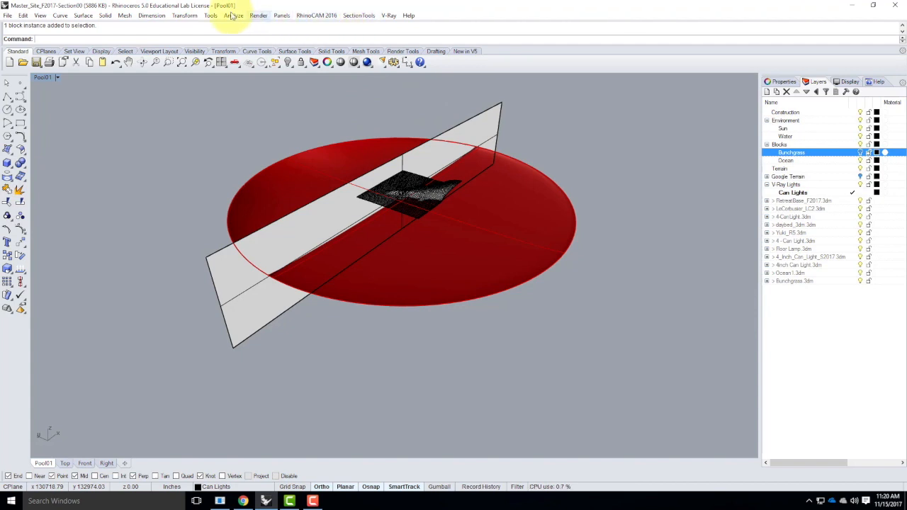
Start the SectionTools Create command, window-select all site and building objects, and accept the default section options
{"action": "left_click", "coordinate": [360, 15]}
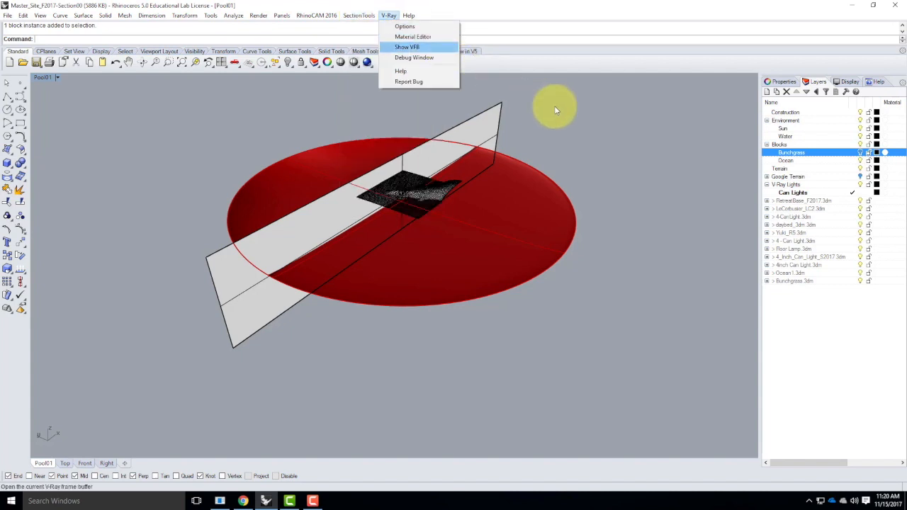
{"action": "left_click", "coordinate": [610, 124]}
{"action": "right_click_drag", "start_coordinate": [605, 180], "coordinate": [565, 188]}
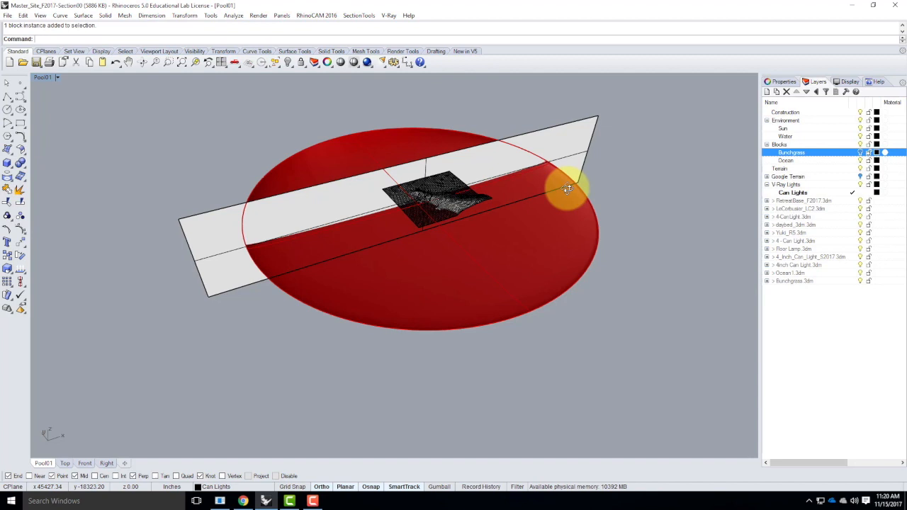
{"action": "left_click", "coordinate": [359, 14]}
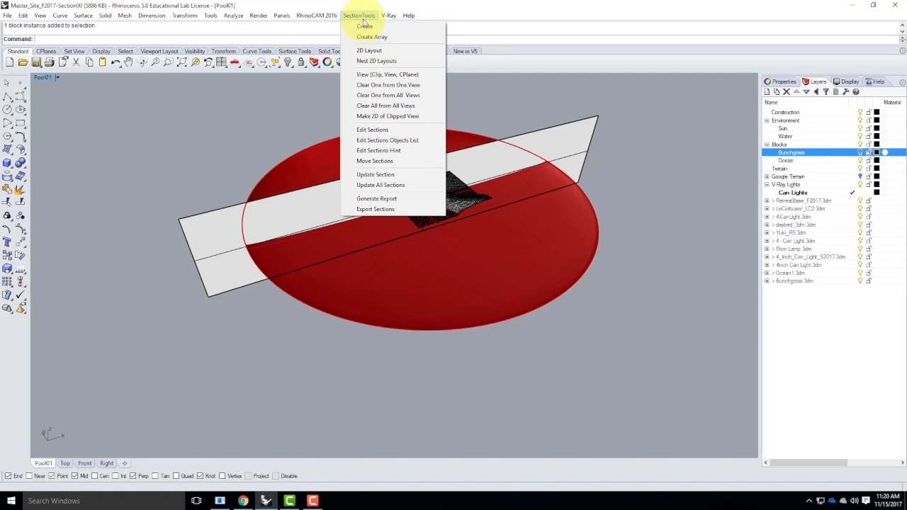
{"action": "left_click", "coordinate": [364, 26]}
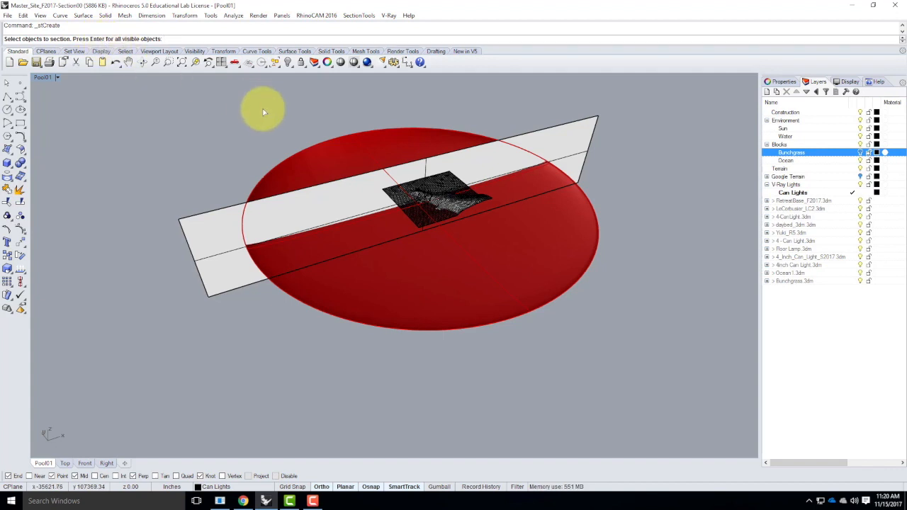
{"action": "right_click_drag", "start_coordinate": [527, 225], "coordinate": [505, 239]}
{"action": "left_click_drag", "start_coordinate": [228, 99], "coordinate": [627, 388]}
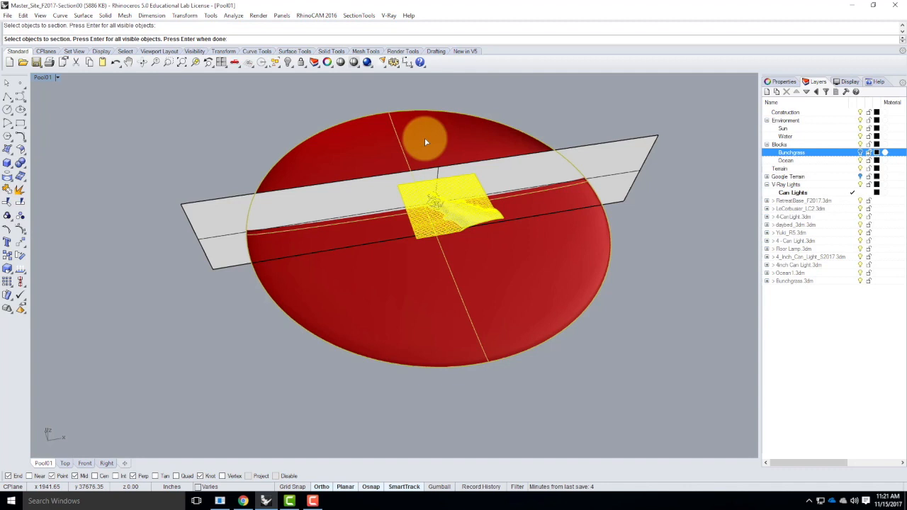
{"action": "key", "text": "Return"}
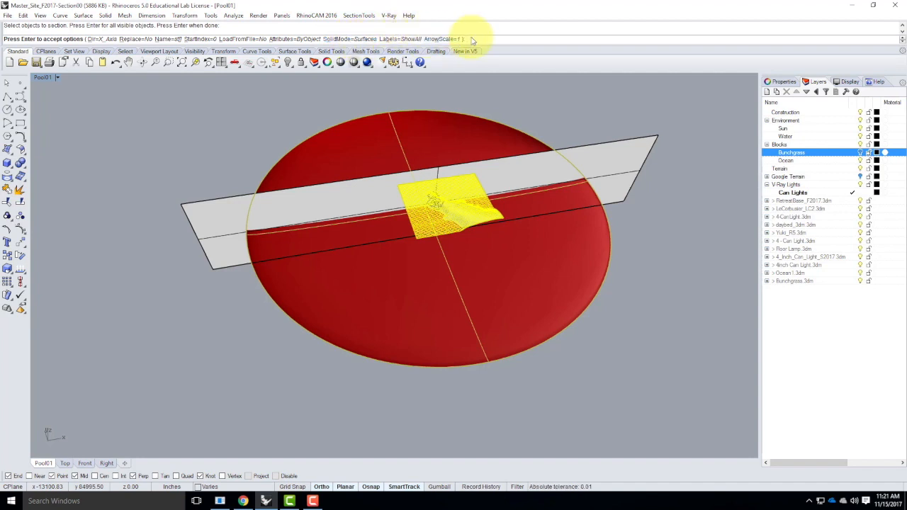
{"action": "key", "text": "Return"}
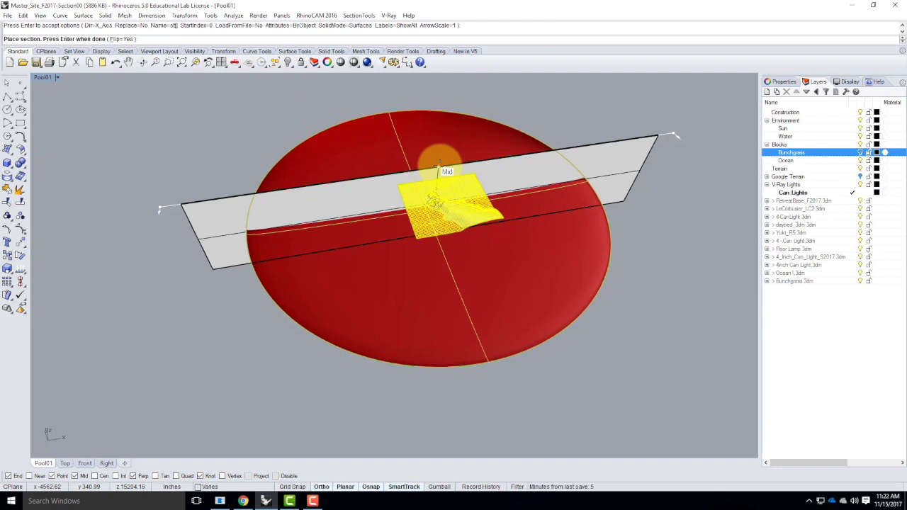
Place the section line along the plane's midpoint with Flip set to No and finish the section
{"action": "left_click", "coordinate": [440, 165]}
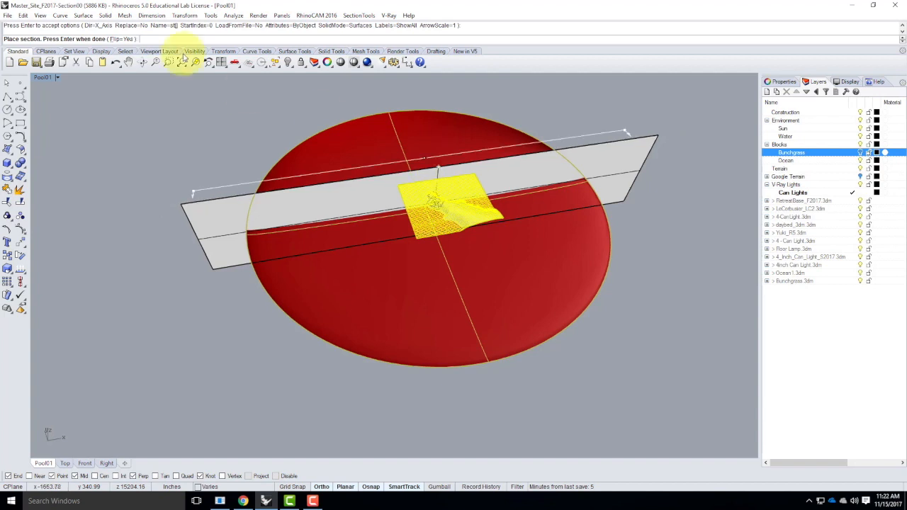
{"action": "left_click", "coordinate": [118, 40]}
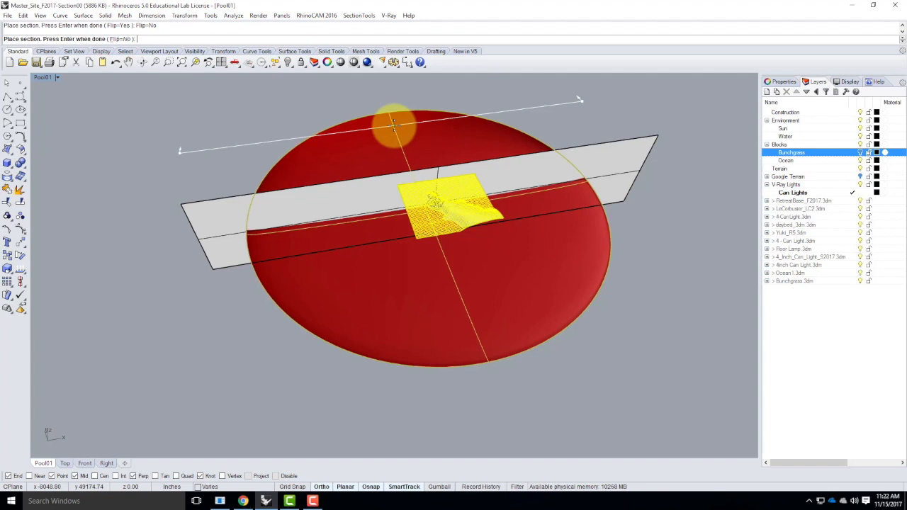
{"action": "left_click", "coordinate": [438, 164]}
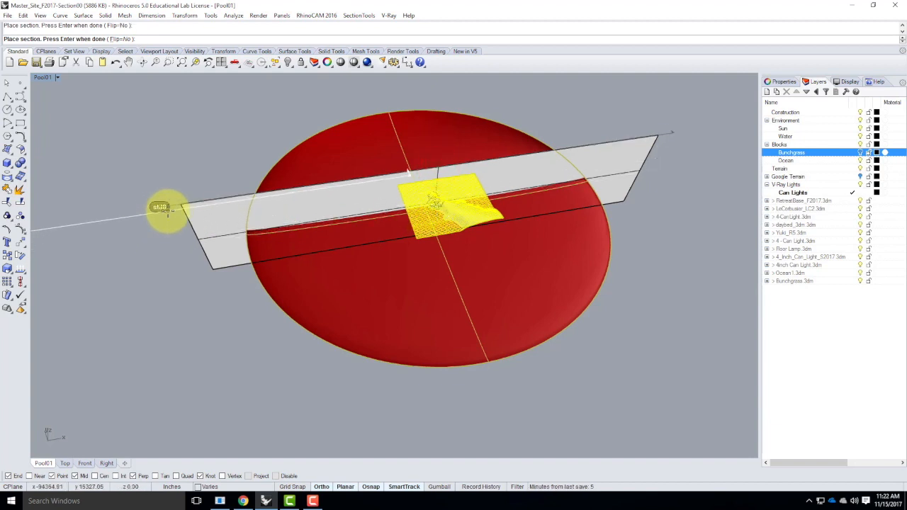
{"action": "left_click", "coordinate": [477, 182]}
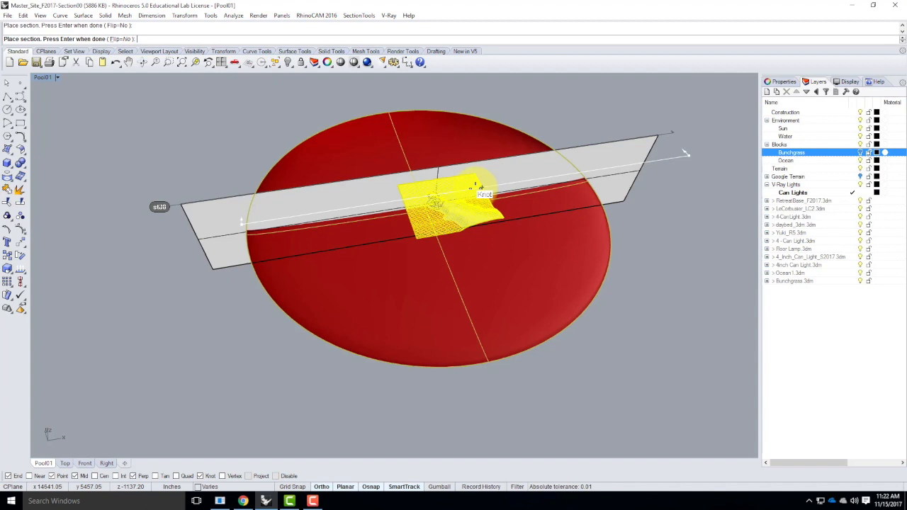
{"action": "key", "text": "Return"}
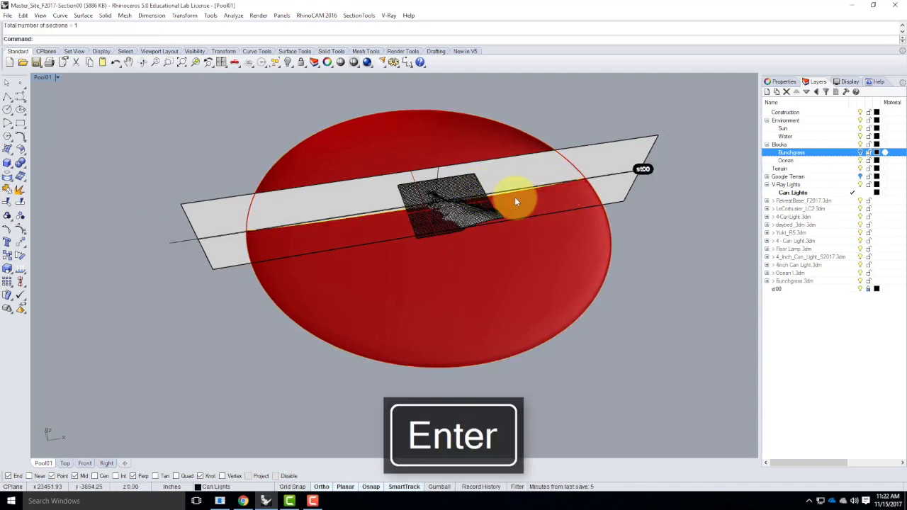
Create a layer named Section00 and nest the st00 section layer inside it
{"action": "left_click", "coordinate": [777, 290]}
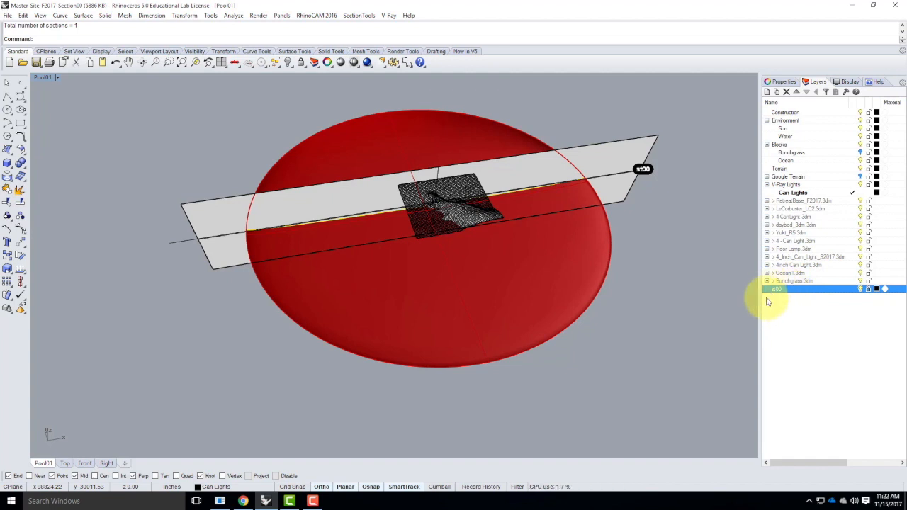
{"action": "left_click", "coordinate": [641, 113]}
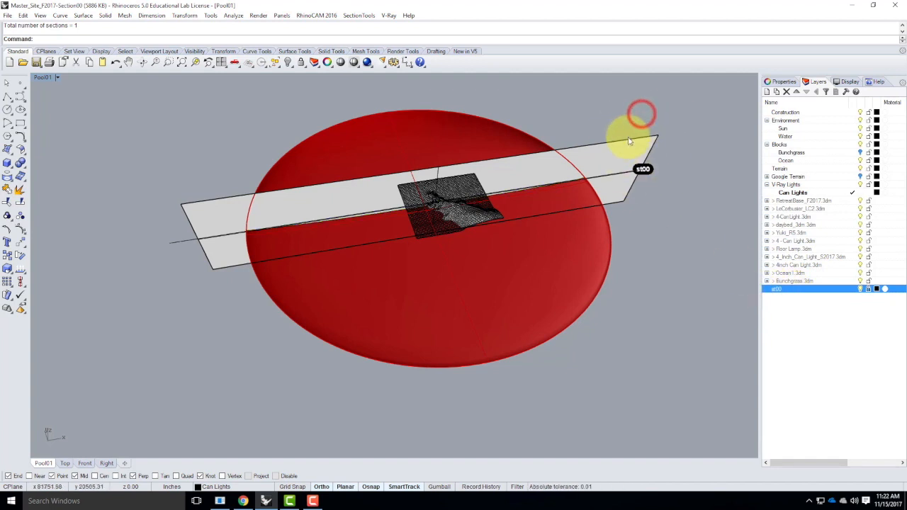
{"action": "left_click", "coordinate": [766, 92]}
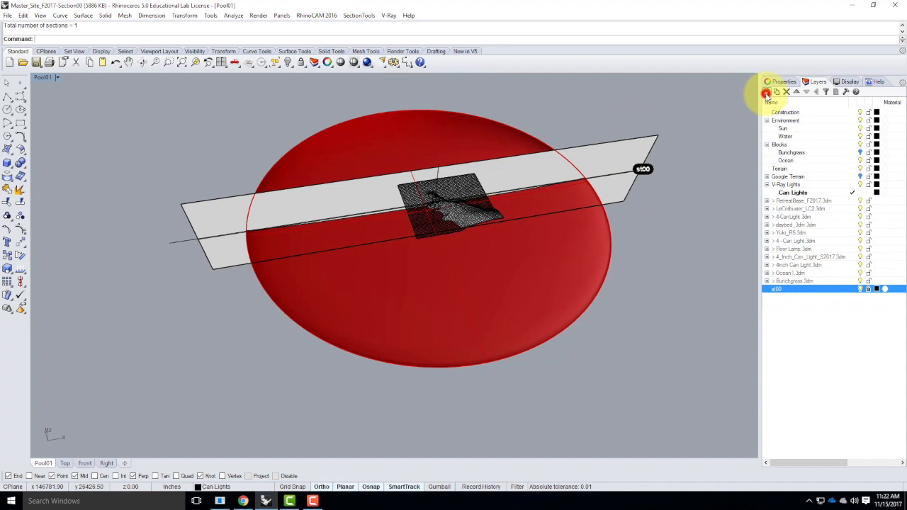
{"action": "type", "text": "section00"}
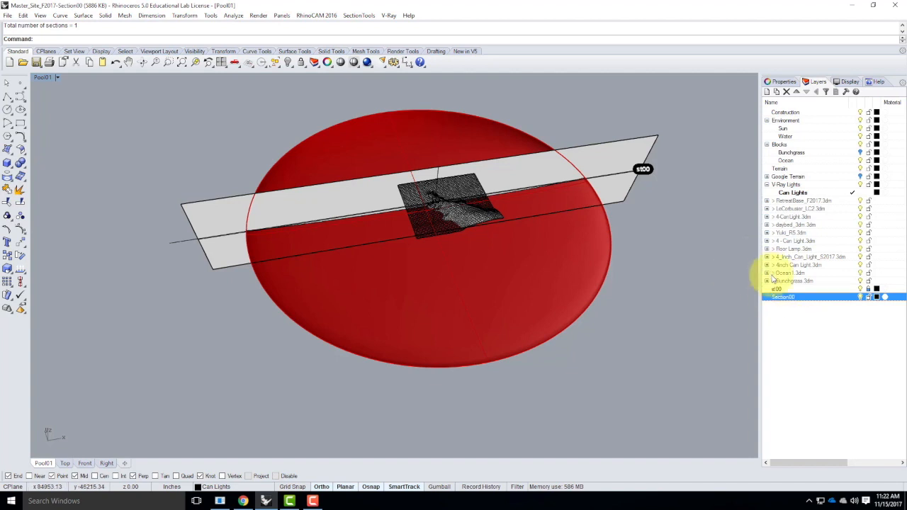
{"action": "left_click", "coordinate": [775, 289], "text": "shift"}
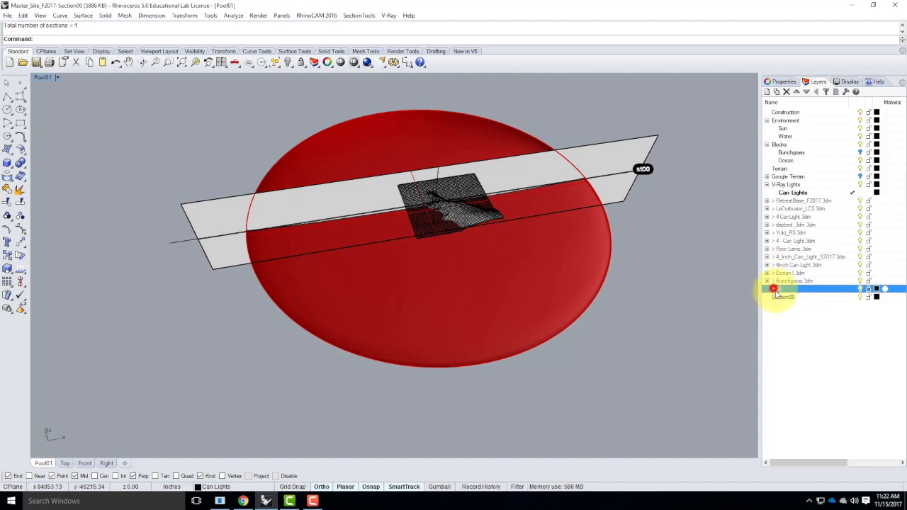
{"action": "left_click_drag", "start_coordinate": [789, 302], "coordinate": [788, 294]}
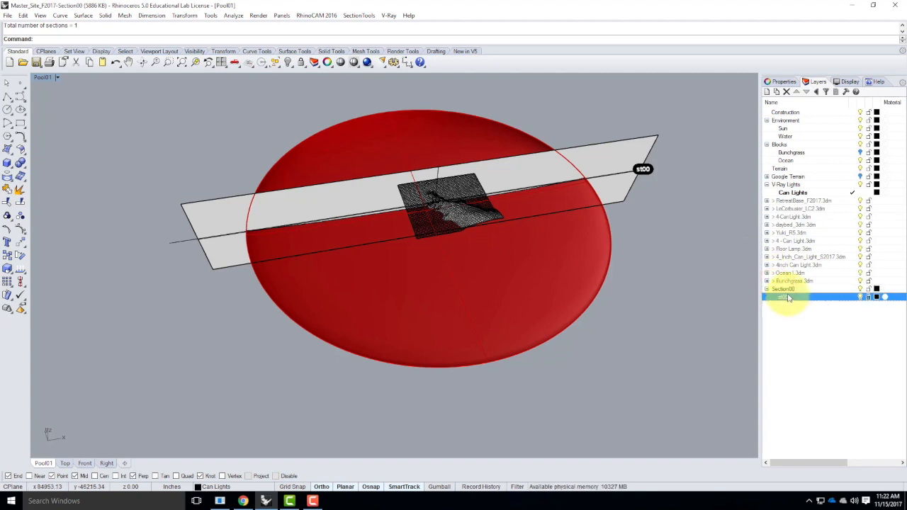
{"action": "left_click", "coordinate": [783, 289]}
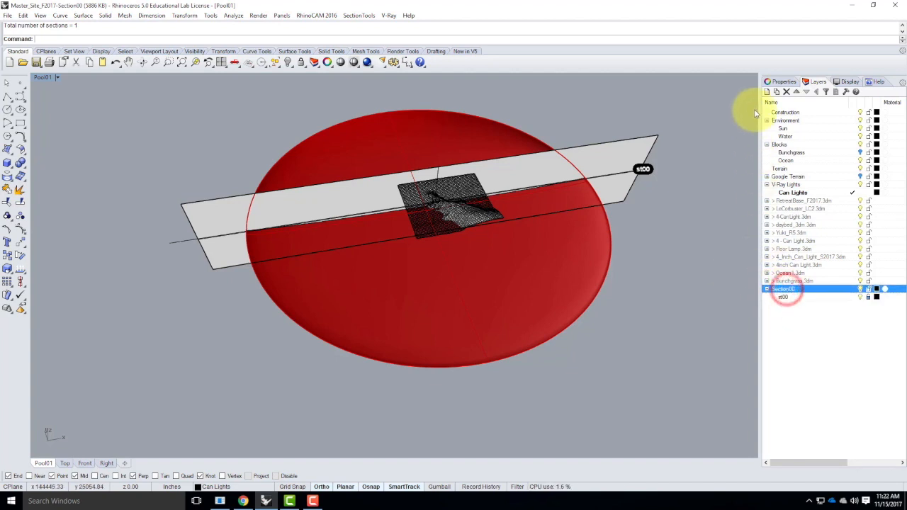
Add a sublayer named Section00-Plane under the Section00 layer
{"action": "left_click", "coordinate": [777, 93]}
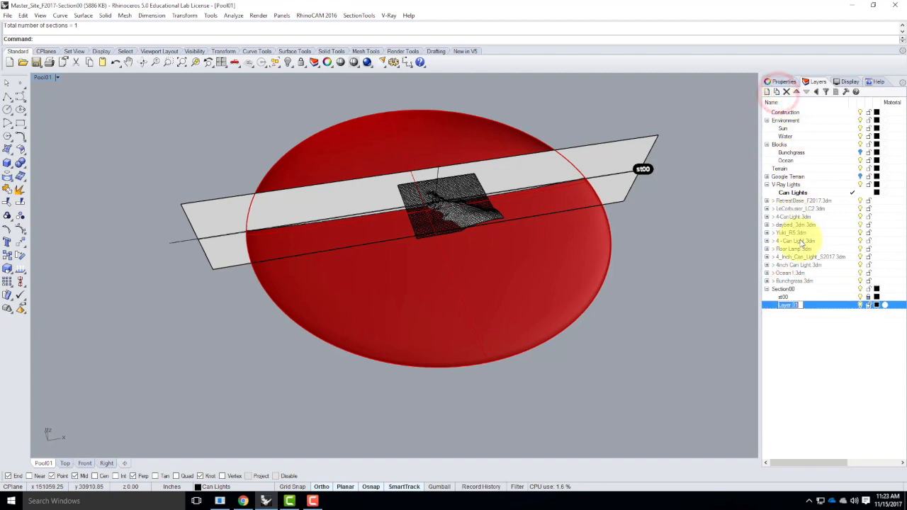
{"action": "type", "text": "Section"}
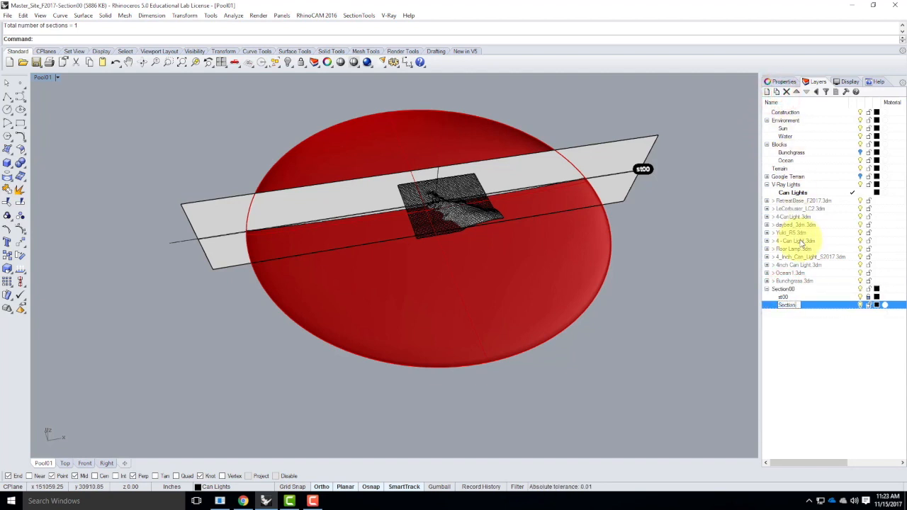
{"action": "type", "text": "00-Plane"}
{"action": "key", "text": "Return"}
Move the cutting plane onto the Section00-Plane layer
{"action": "left_click", "coordinate": [644, 138]}
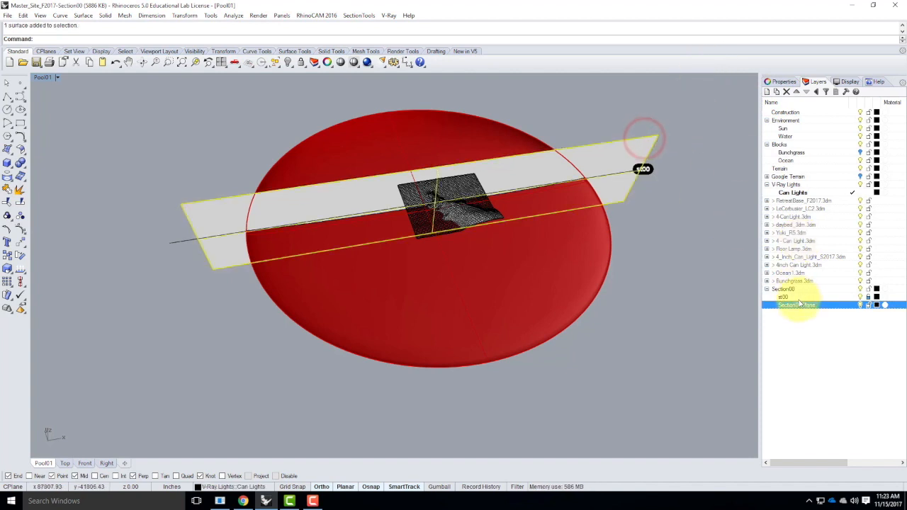
{"action": "right_click", "coordinate": [800, 305]}
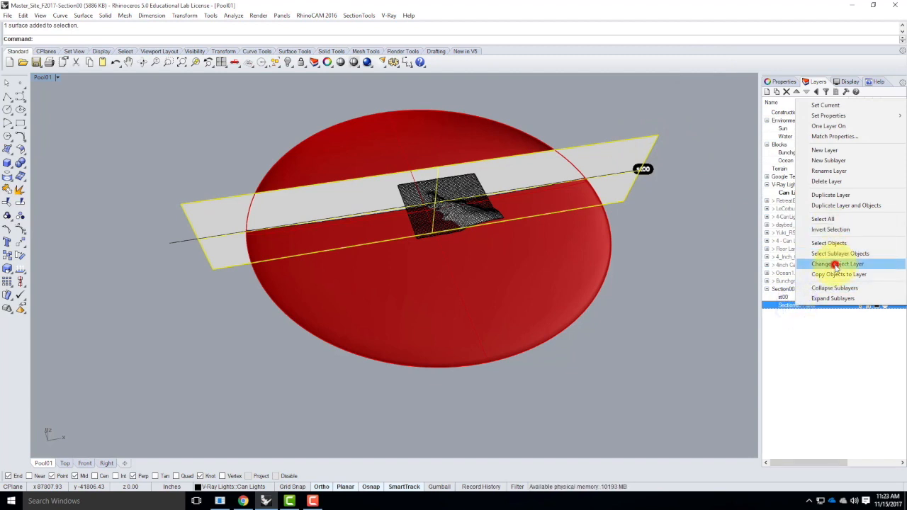
{"action": "left_click", "coordinate": [829, 263]}
Toggle the Section00-Plane layer's visibility to hide the cutting plane
{"action": "left_click", "coordinate": [857, 305]}
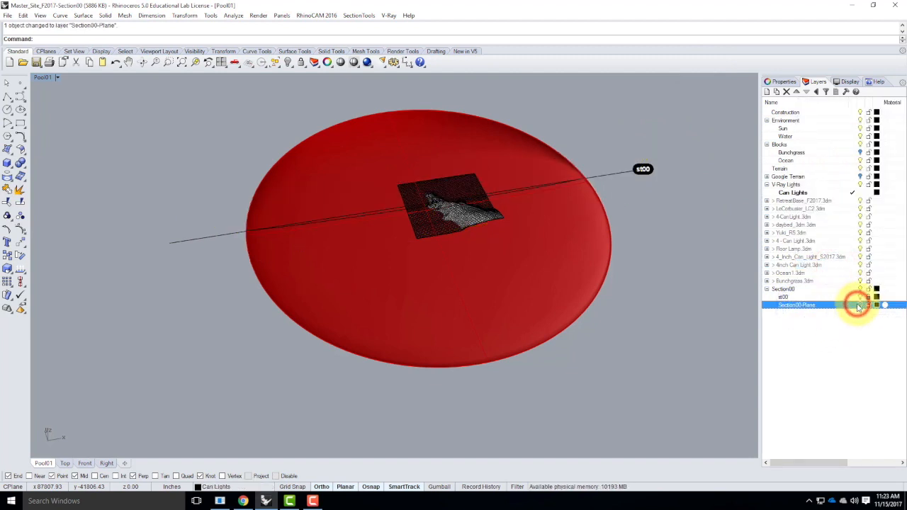
{"action": "left_click", "coordinate": [857, 305]}
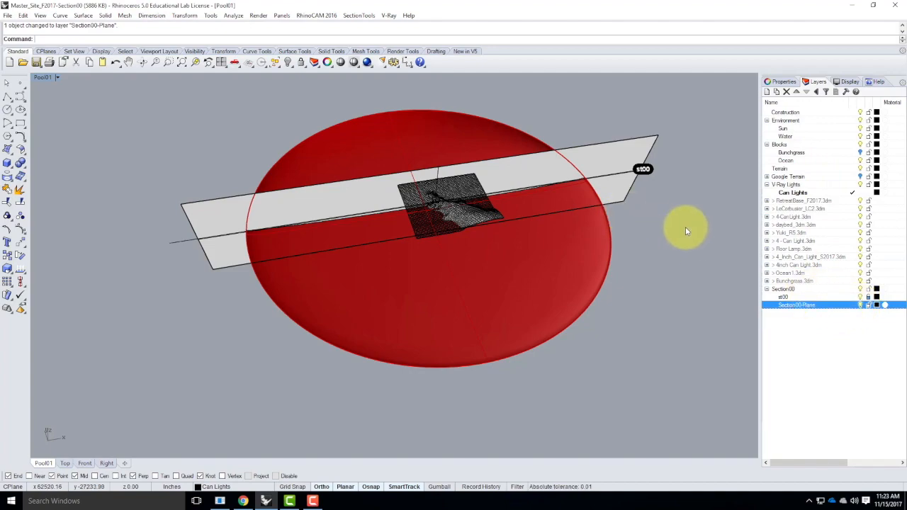
{"action": "left_click", "coordinate": [860, 305]}
Zoom the view in on the selected building block to inspect the site model
{"action": "scroll", "coordinate": [420, 199], "scroll_direction": "up", "scroll_amount": 6}
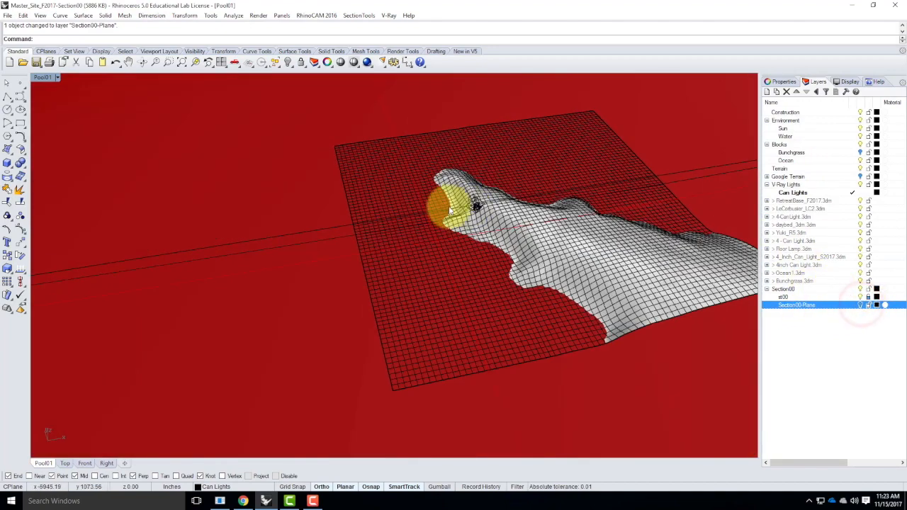
{"action": "mouse_move", "coordinate": [496, 233]}
{"action": "right_mouse_down"}
{"action": "mouse_move", "coordinate": [516, 219]}
{"action": "mouse_move", "coordinate": [456, 211]}
{"action": "right_mouse_up"}
{"action": "scroll", "coordinate": [425, 192], "scroll_direction": "down", "scroll_amount": 5}
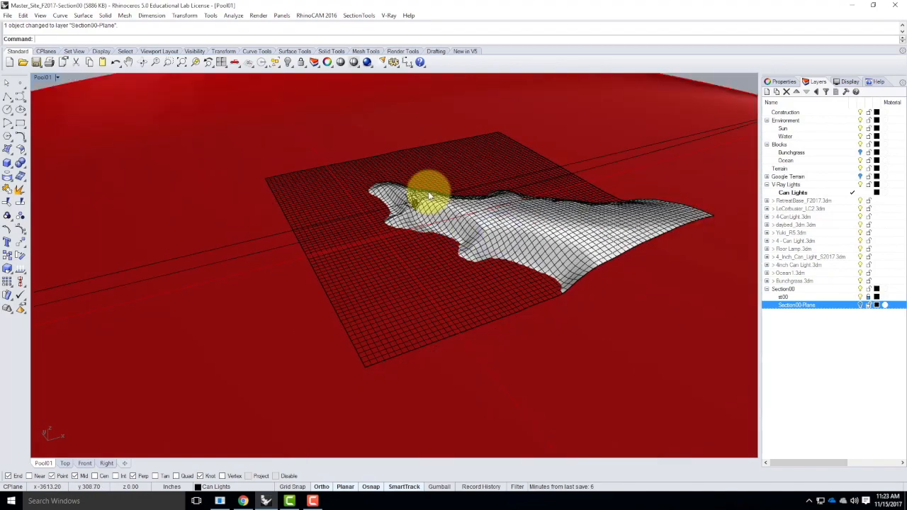
{"action": "scroll", "coordinate": [405, 213], "scroll_direction": "up", "scroll_amount": 12}
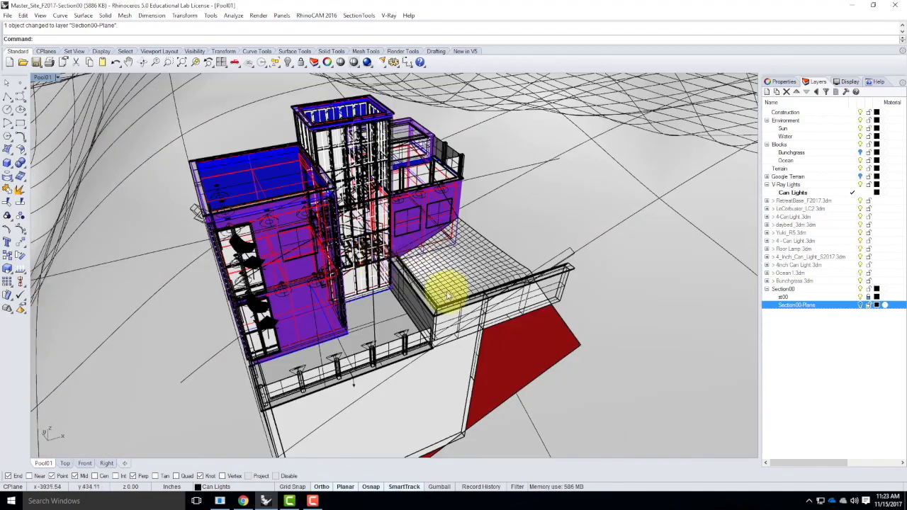
{"action": "scroll", "coordinate": [308, 227], "scroll_direction": "down", "scroll_amount": 5}
{"action": "left_click", "coordinate": [299, 218]}
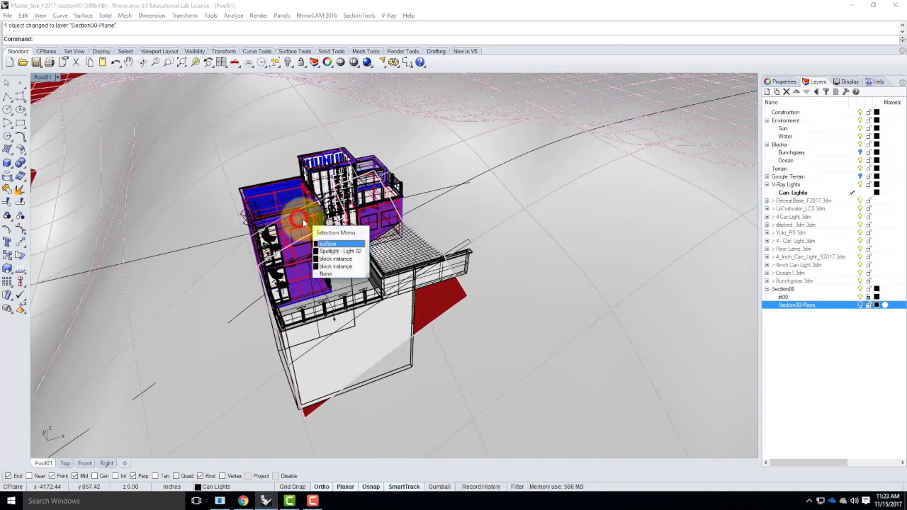
{"action": "left_click", "coordinate": [338, 261]}
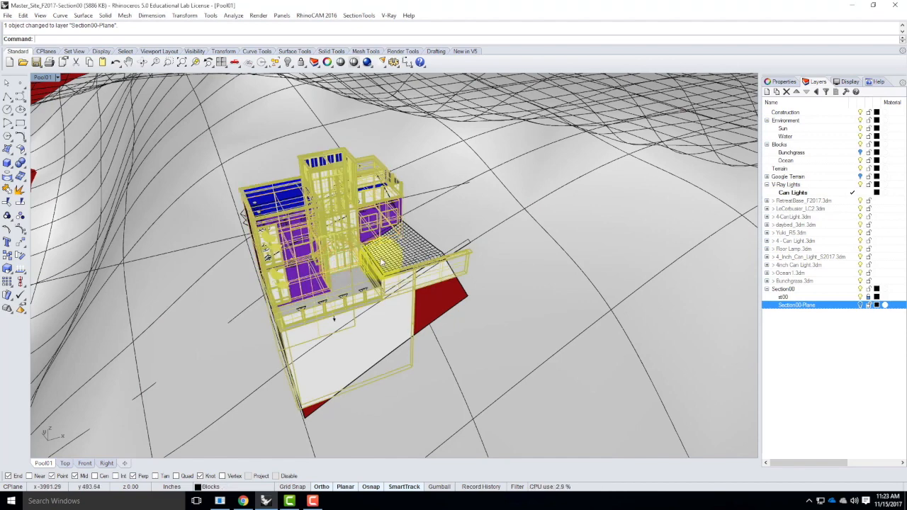
{"action": "type", "text": "oom"}
{"action": "key", "text": "Return"}
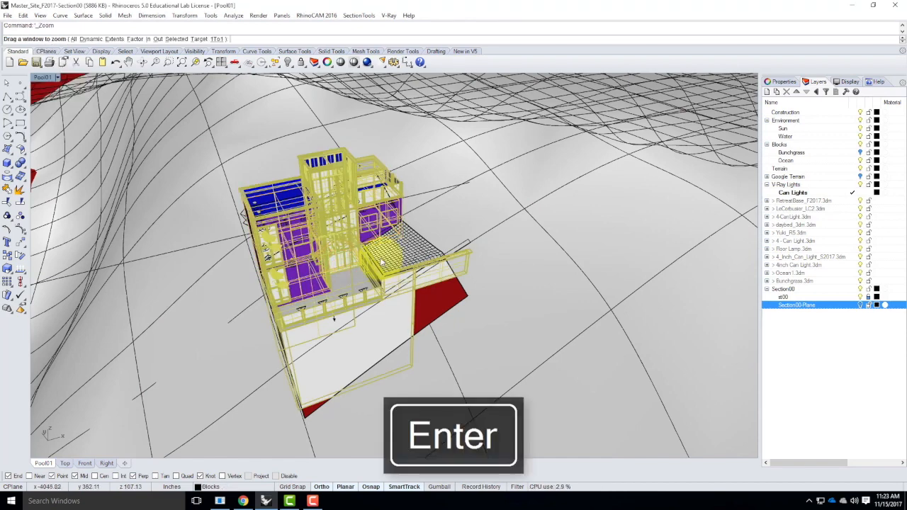
{"action": "key", "text": "Return"}
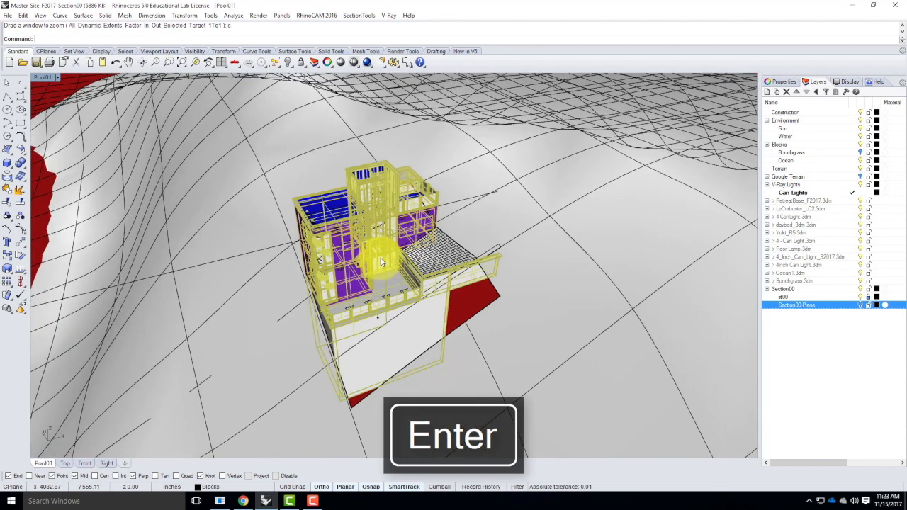
{"action": "right_click_drag", "start_coordinate": [443, 127], "coordinate": [469, 115]}
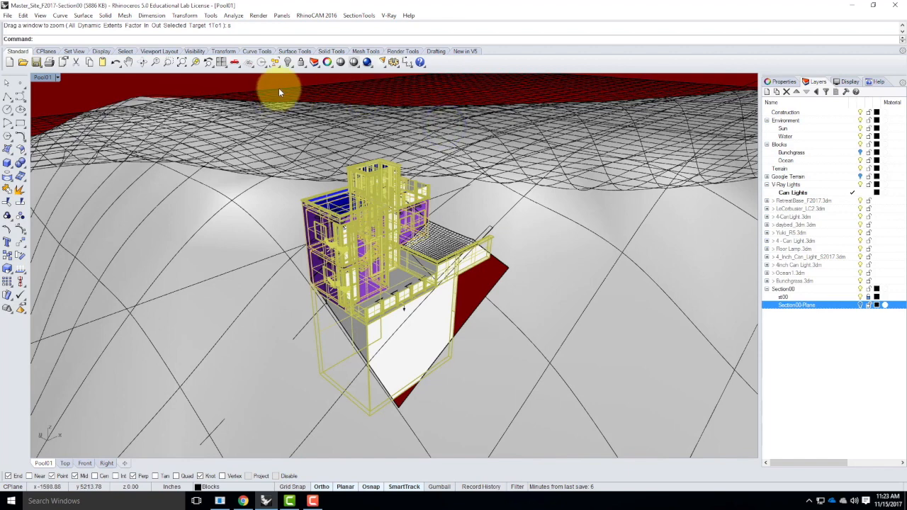
{"action": "key", "text": "Escape"}
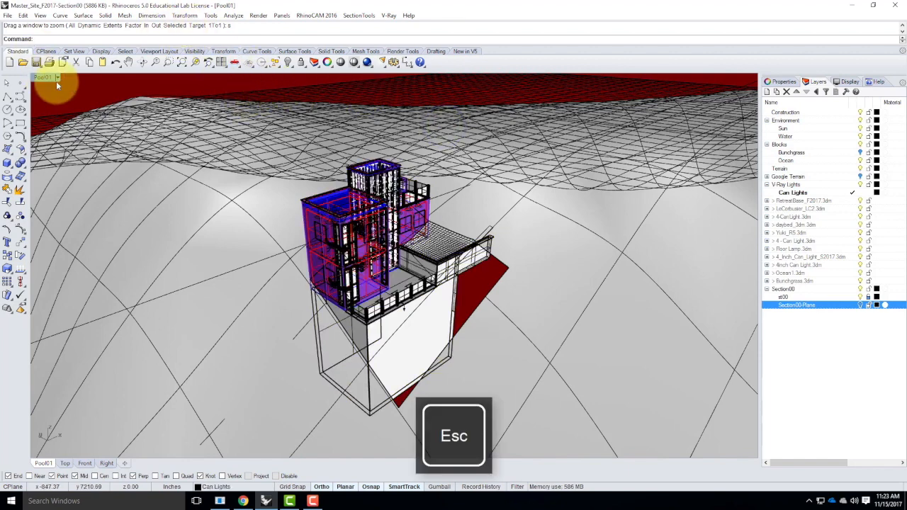
Switch the viewport to Shaded and use SectionTools View to clip the Perspective viewport with section st00
{"action": "left_click", "coordinate": [56, 81]}
{"action": "left_click", "coordinate": [58, 111]}
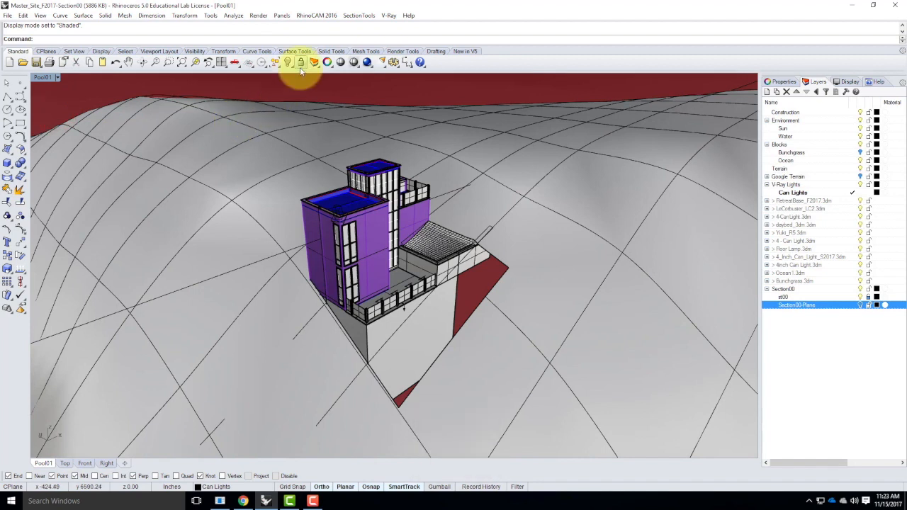
{"action": "left_click", "coordinate": [356, 15]}
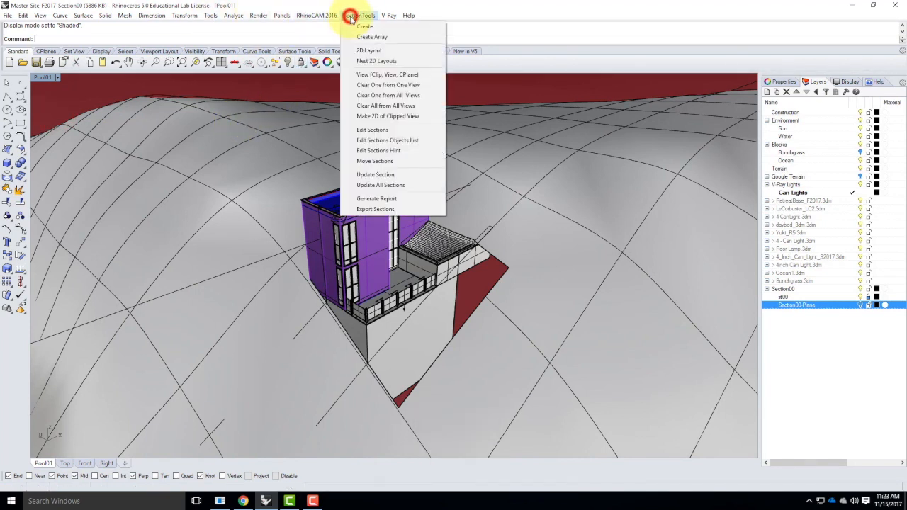
{"action": "left_click", "coordinate": [372, 76]}
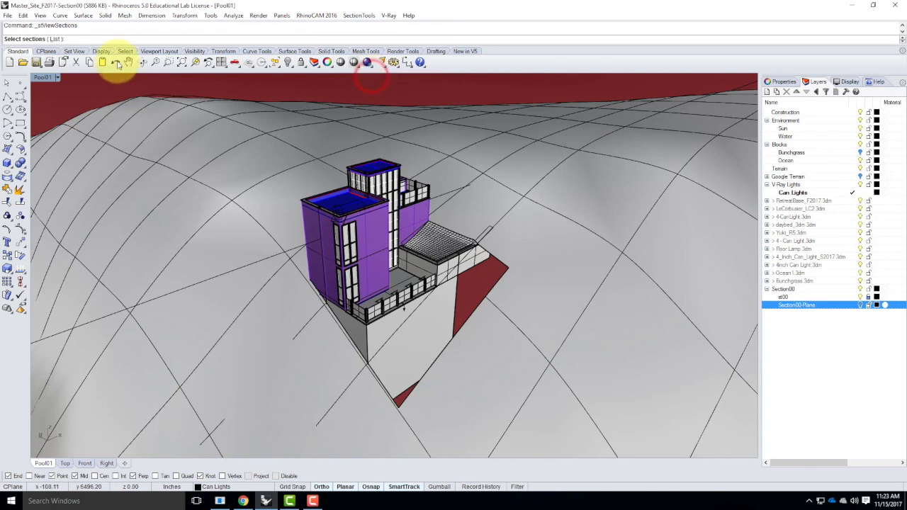
{"action": "left_click", "coordinate": [55, 39]}
{"action": "left_click", "coordinate": [400, 228]}
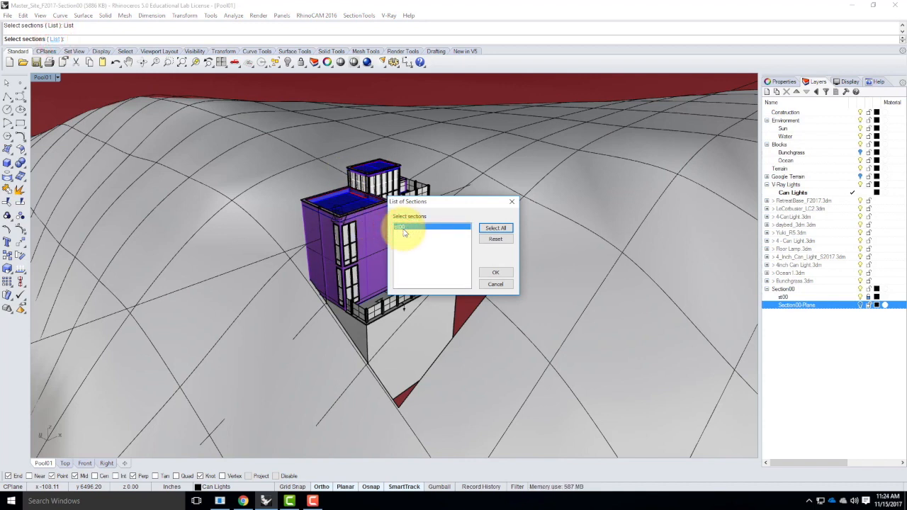
{"action": "left_click", "coordinate": [500, 273]}
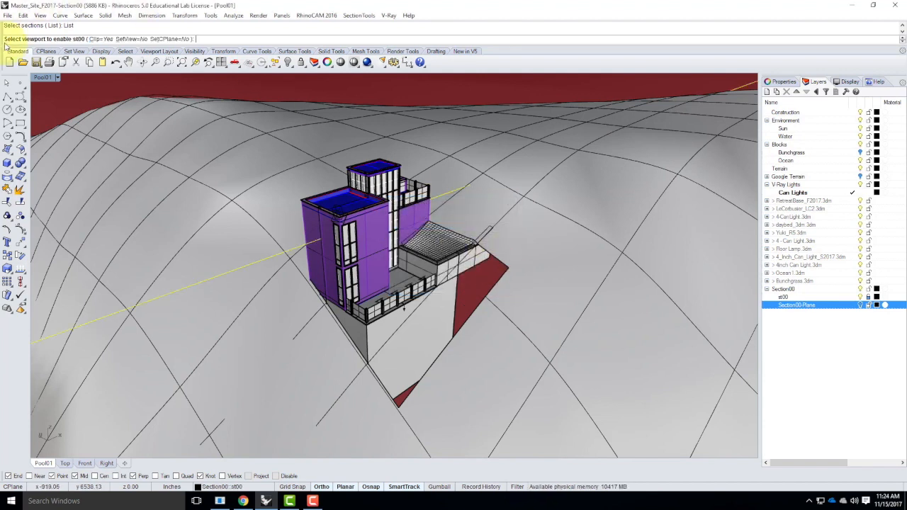
{"action": "left_click", "coordinate": [58, 78]}
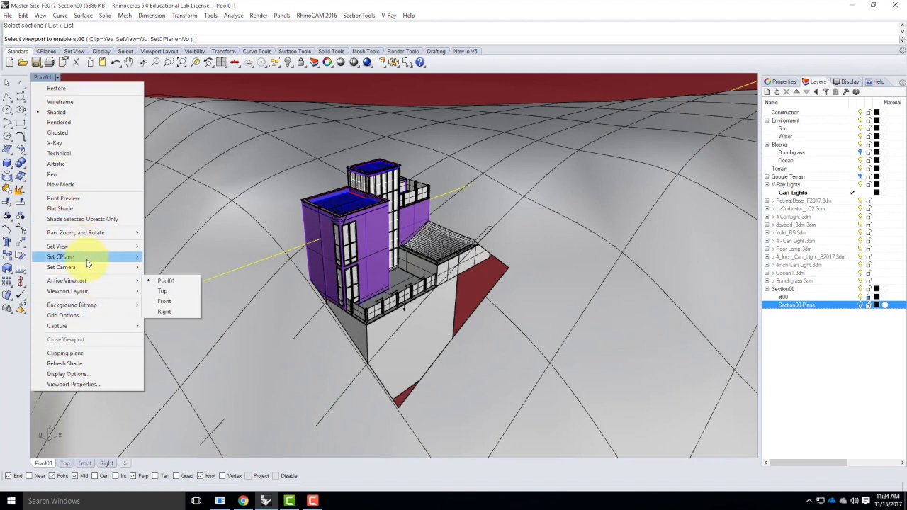
{"action": "mouse_move", "coordinate": [119, 247]}
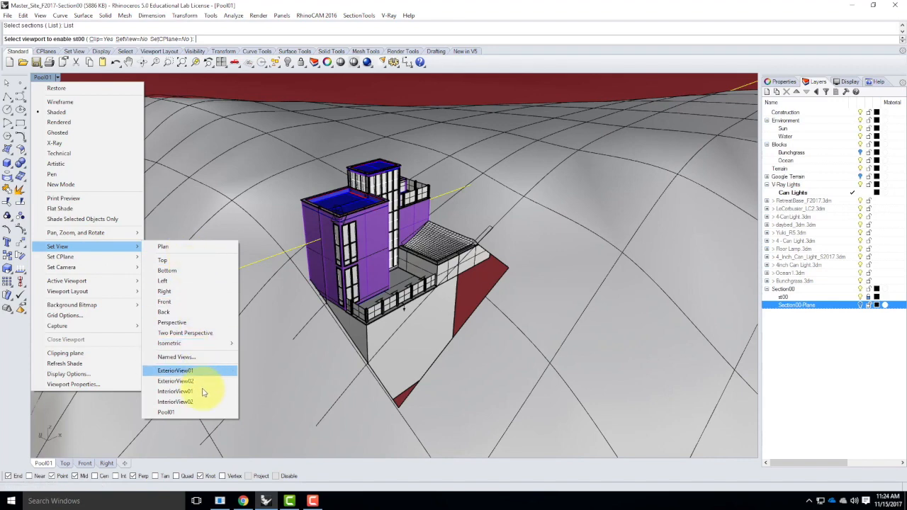
{"action": "left_click", "coordinate": [197, 325]}
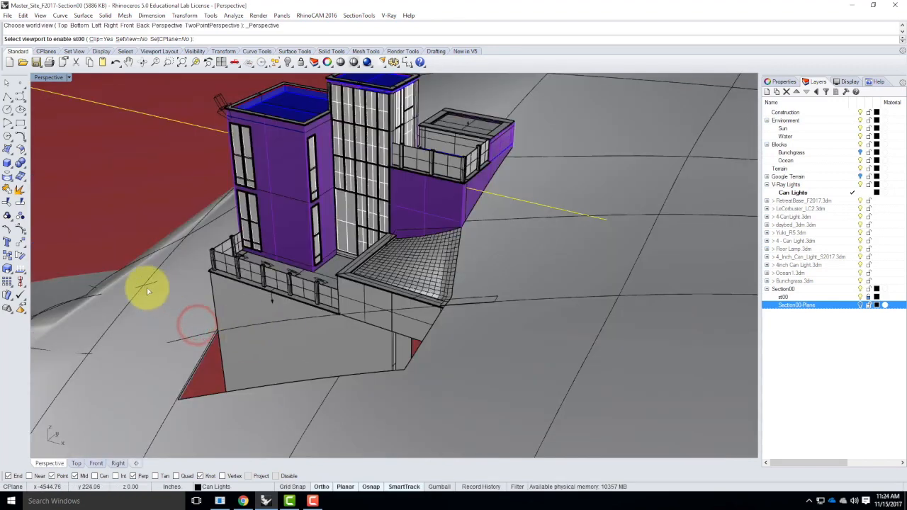
{"action": "right_click_drag", "start_coordinate": [130, 251], "coordinate": [240, 240]}
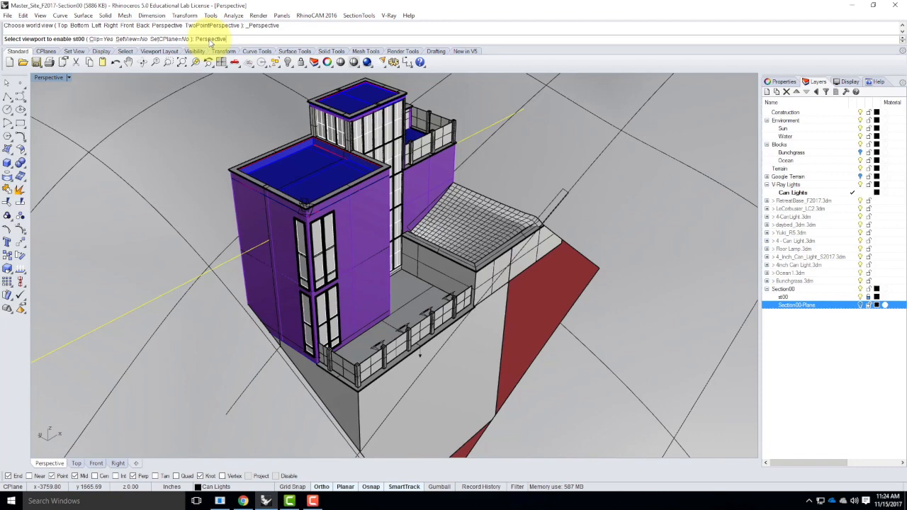
{"action": "key", "text": "Return"}
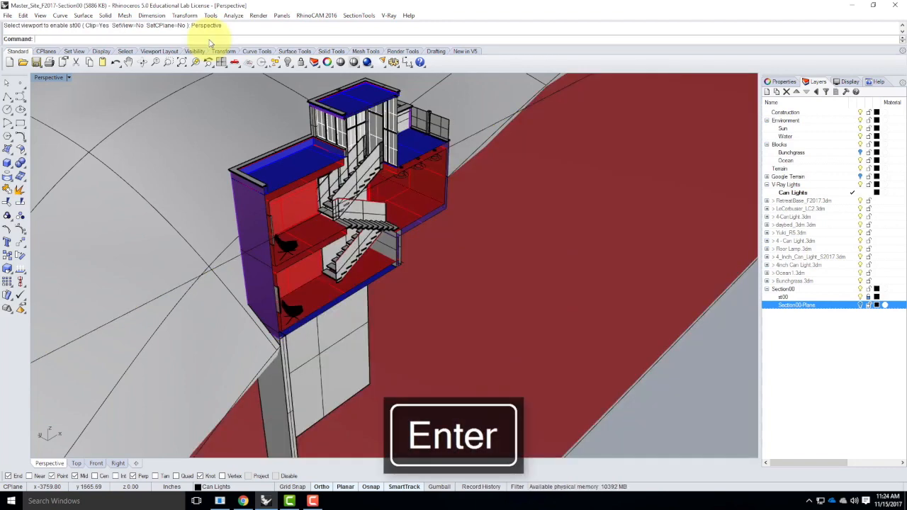
Unlock the st00 section layer and select the cut section surface on the chair
{"action": "right_click_drag", "start_coordinate": [405, 279], "coordinate": [280, 299]}
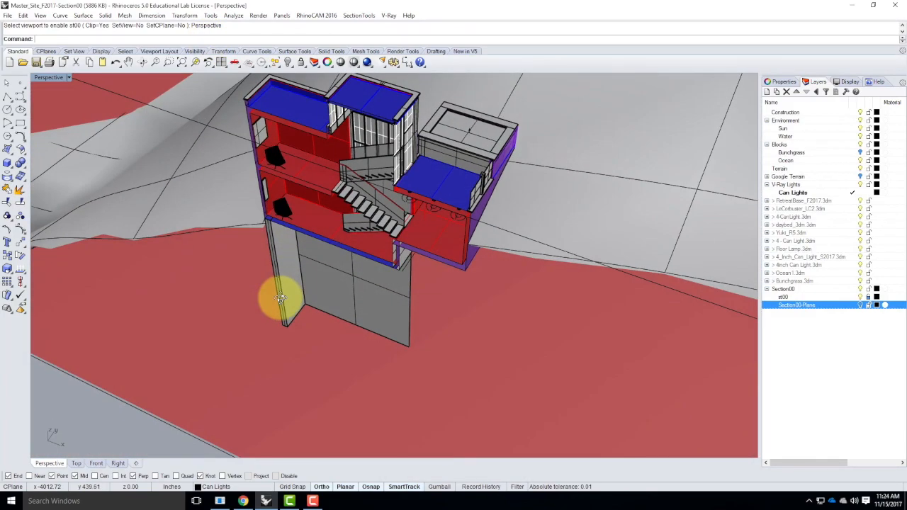
{"action": "scroll", "coordinate": [270, 185], "scroll_direction": "up", "scroll_amount": 10}
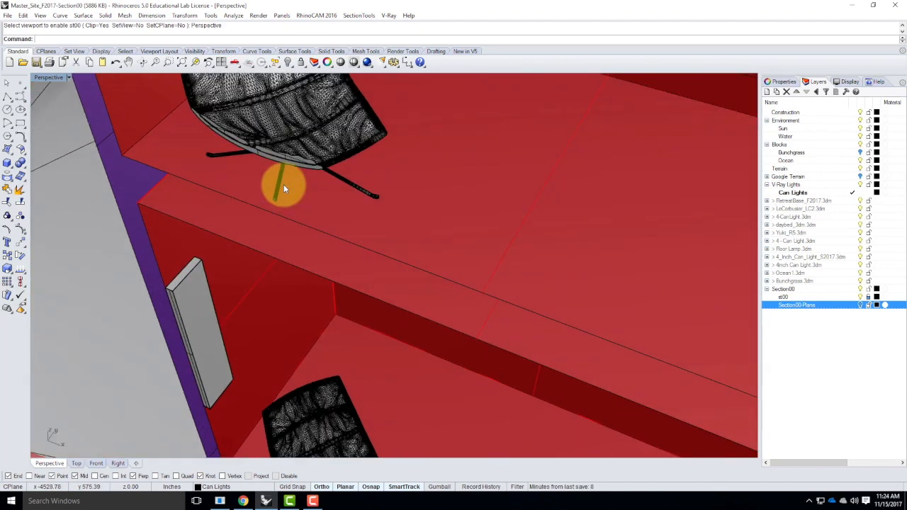
{"action": "scroll", "coordinate": [283, 185], "scroll_direction": "up", "scroll_amount": 5}
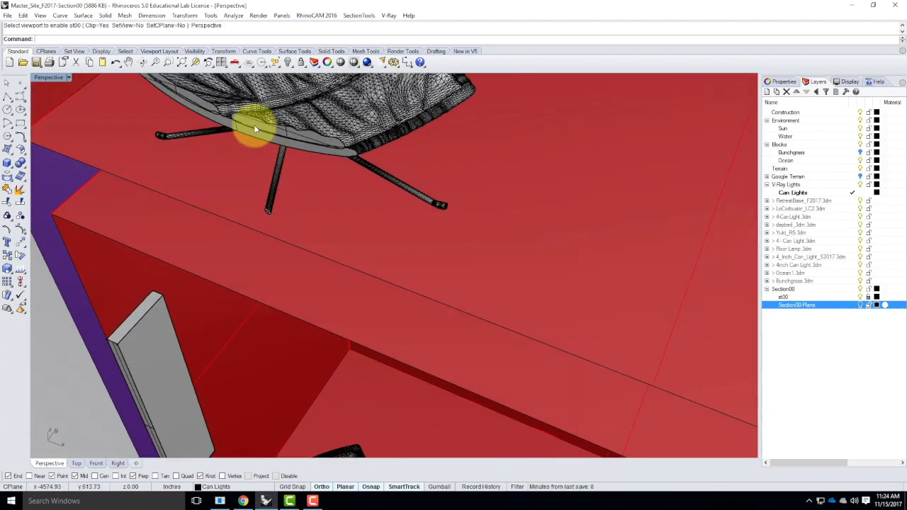
{"action": "left_click", "coordinate": [867, 297]}
{"action": "left_click", "coordinate": [289, 134]}
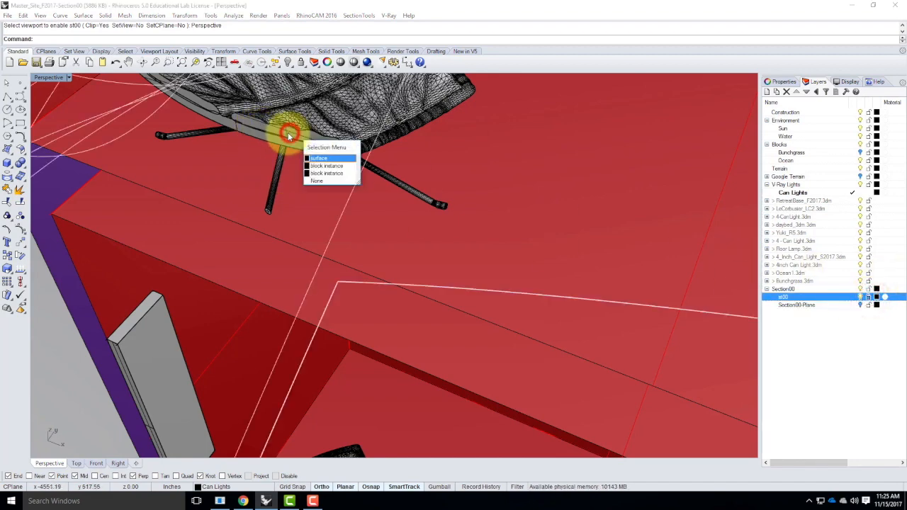
{"action": "left_click", "coordinate": [315, 221]}
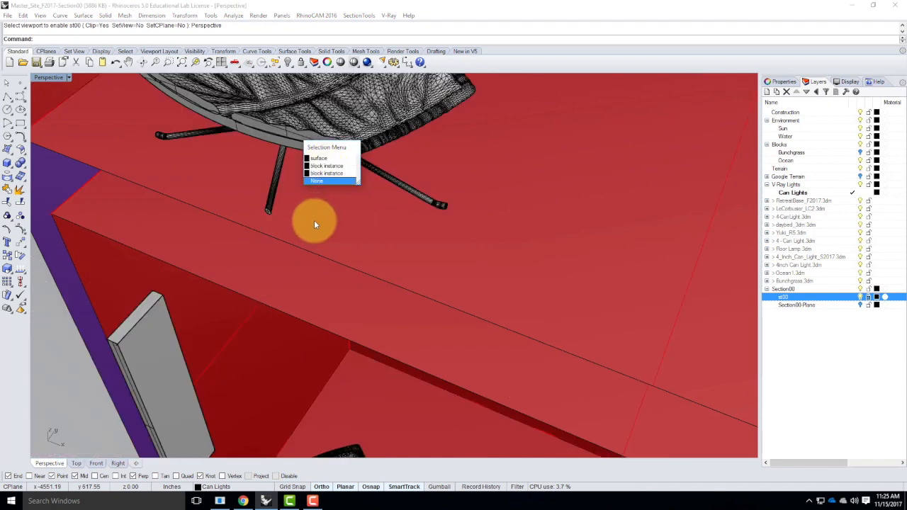
{"action": "left_click", "coordinate": [287, 134]}
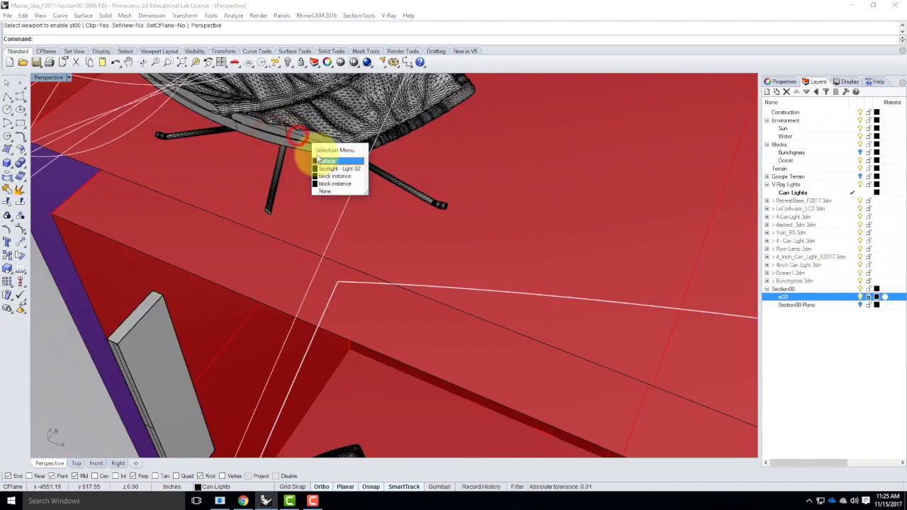
{"action": "left_click", "coordinate": [325, 163]}
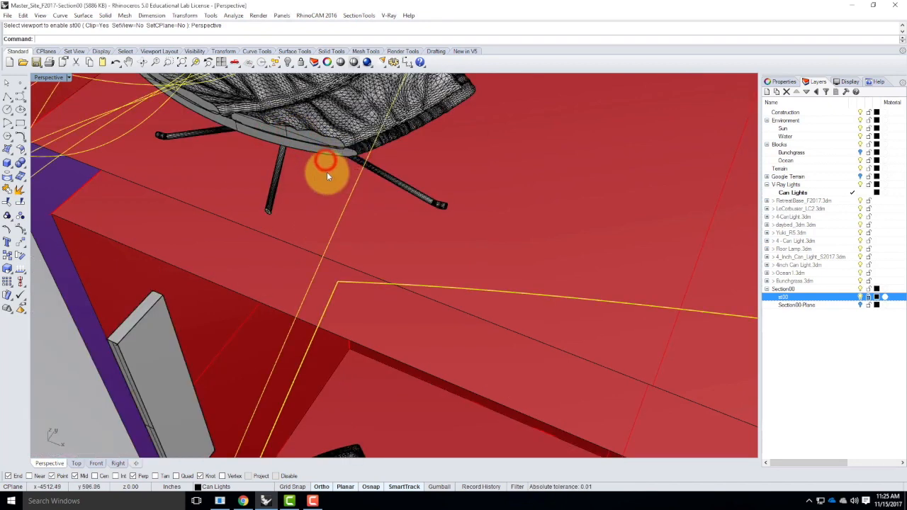
{"action": "left_click", "coordinate": [871, 298]}
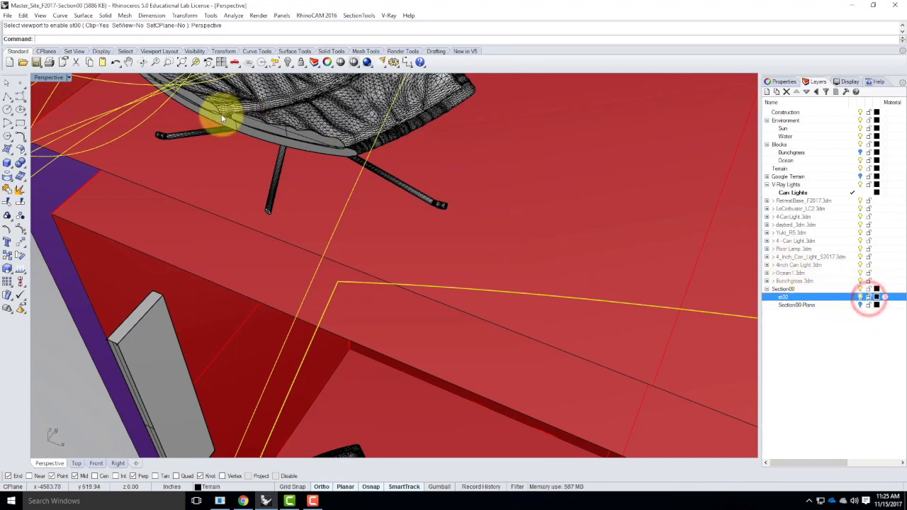
{"action": "left_click", "coordinate": [280, 133]}
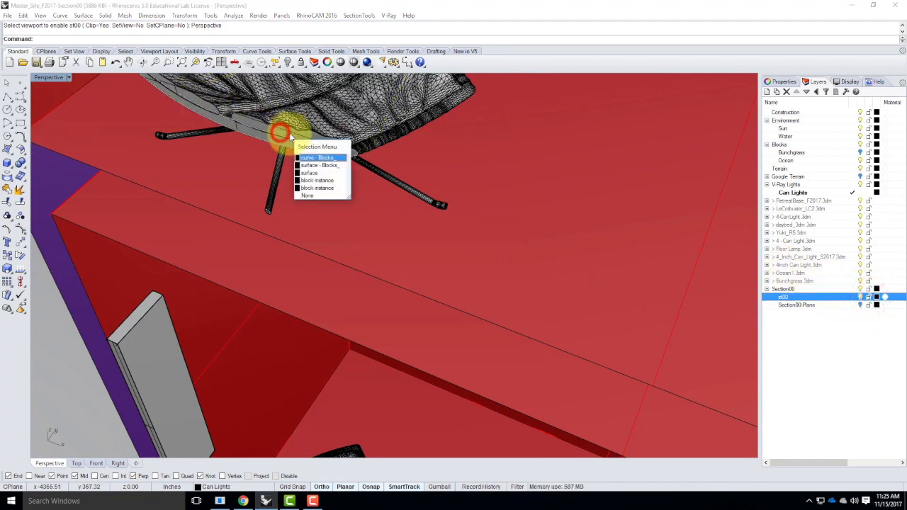
{"action": "left_click", "coordinate": [319, 166]}
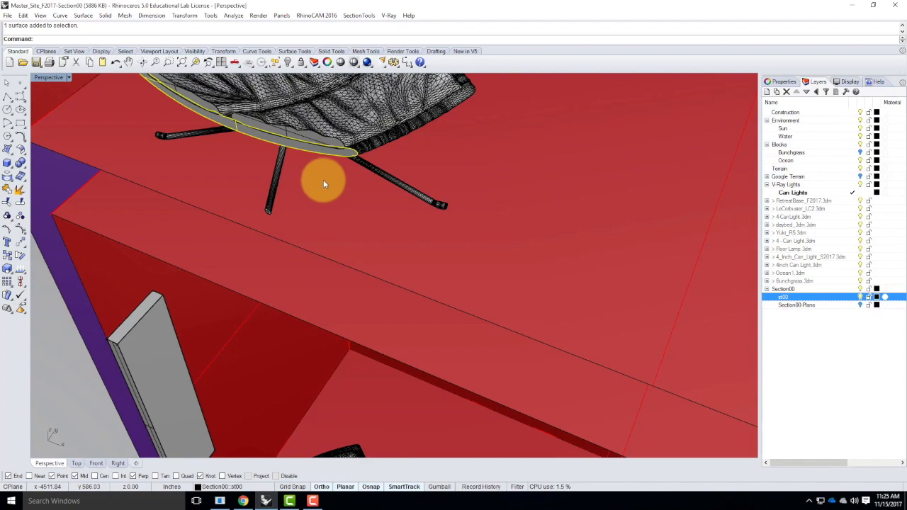
Add a sublayer named Section Fill under Section00 and make it the current layer
{"action": "scroll", "coordinate": [265, 173], "scroll_direction": "down", "scroll_amount": 6}
{"action": "right_click_drag", "start_coordinate": [264, 173], "coordinate": [435, 259]}
{"action": "scroll", "coordinate": [367, 269], "scroll_direction": "down", "scroll_amount": 6}
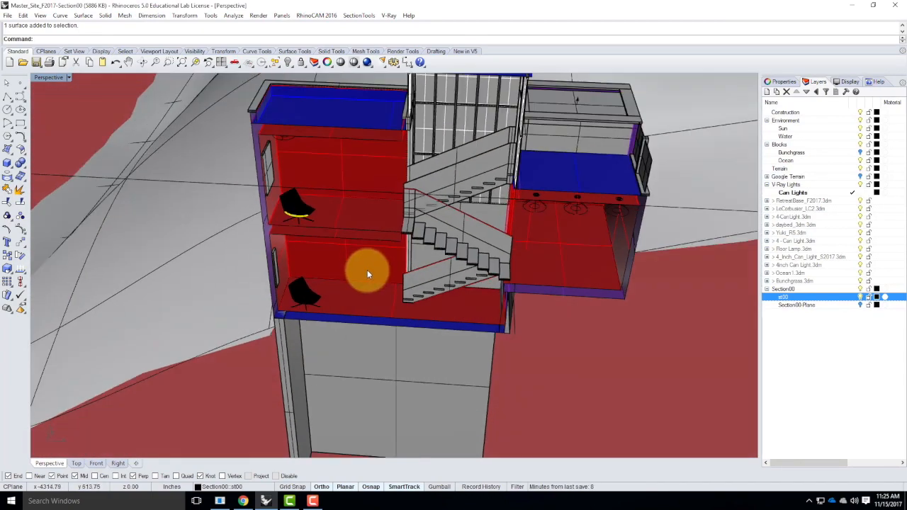
{"action": "scroll", "coordinate": [284, 154], "scroll_direction": "up", "scroll_amount": 6}
{"action": "left_click", "coordinate": [237, 104]}
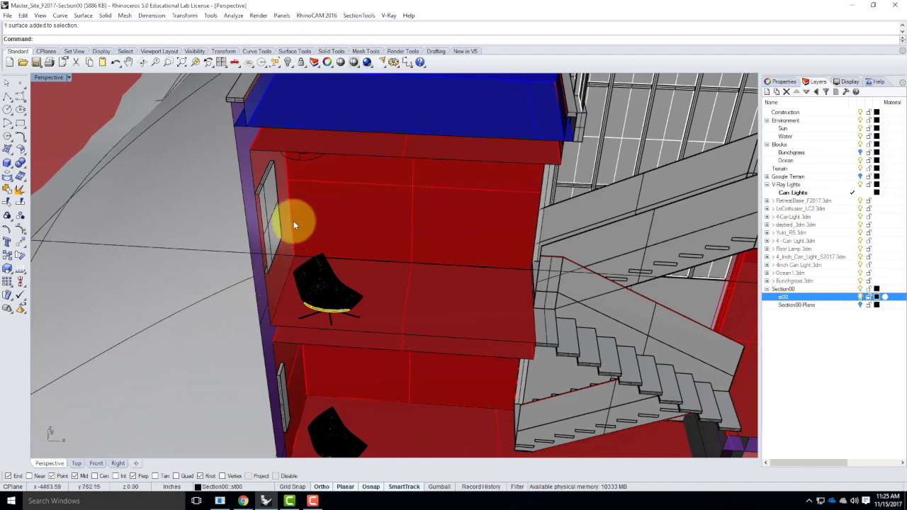
{"action": "scroll", "coordinate": [220, 224], "scroll_direction": "down", "scroll_amount": 2}
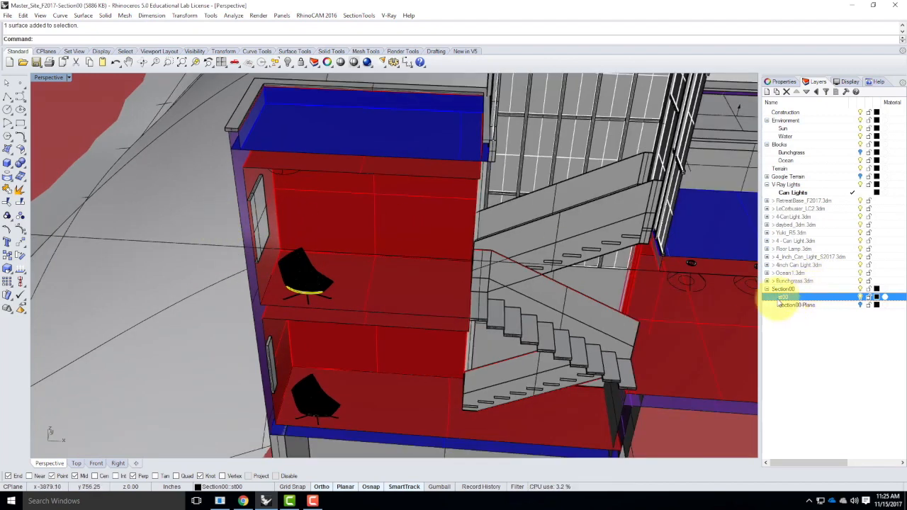
{"action": "left_click", "coordinate": [787, 290]}
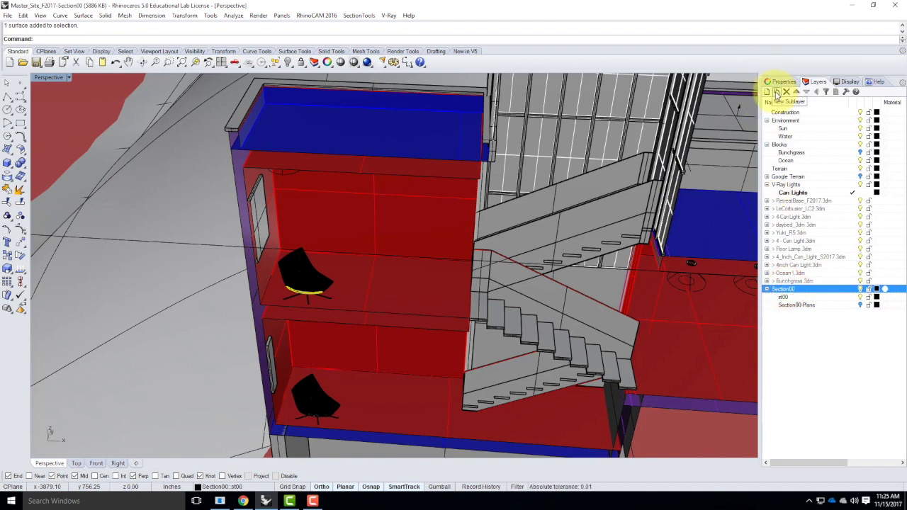
{"action": "left_click", "coordinate": [775, 92]}
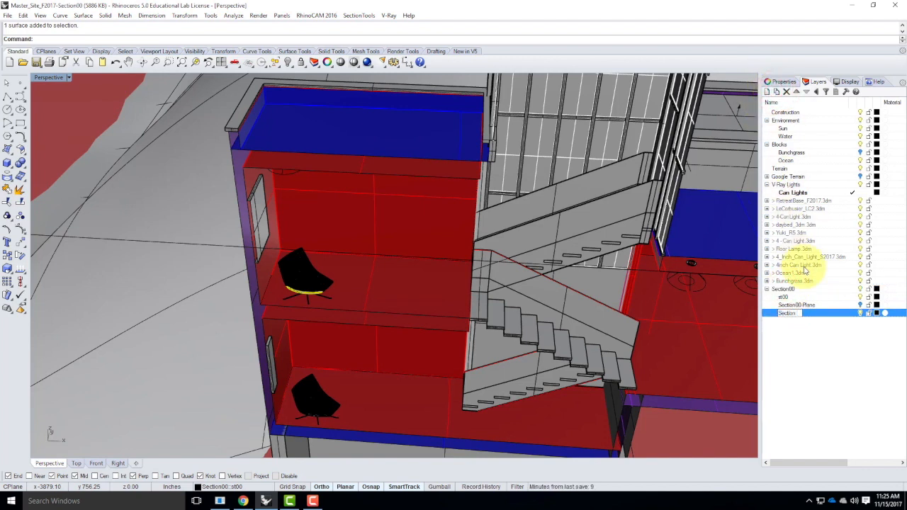
{"action": "left_click", "coordinate": [852, 312]}
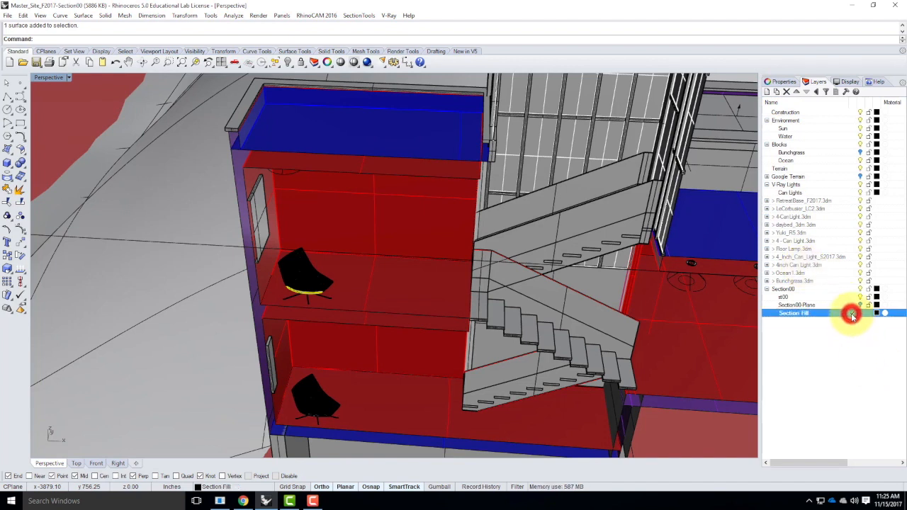
Start the vertical plane tool and draw a vertical plane capping the cut edge of the upper floor slab above the chairs
{"action": "left_click", "coordinate": [10, 150]}
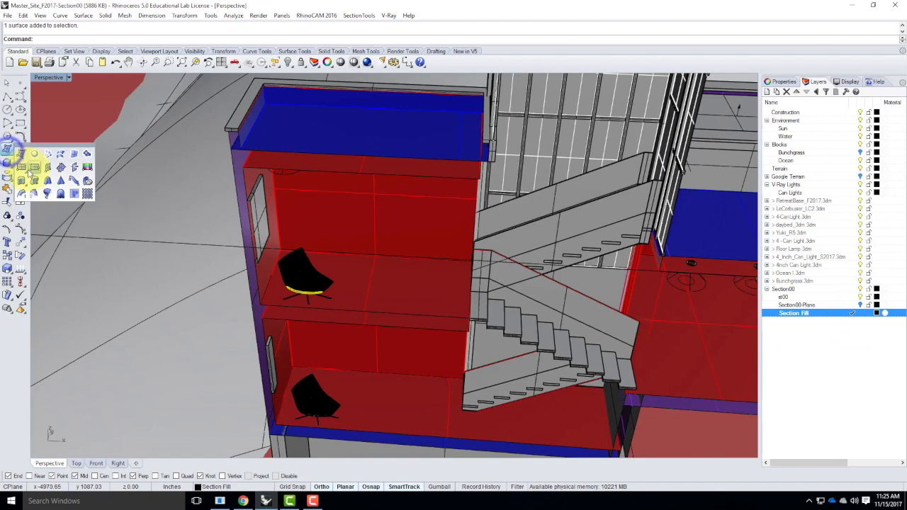
{"action": "left_click", "coordinate": [33, 165]}
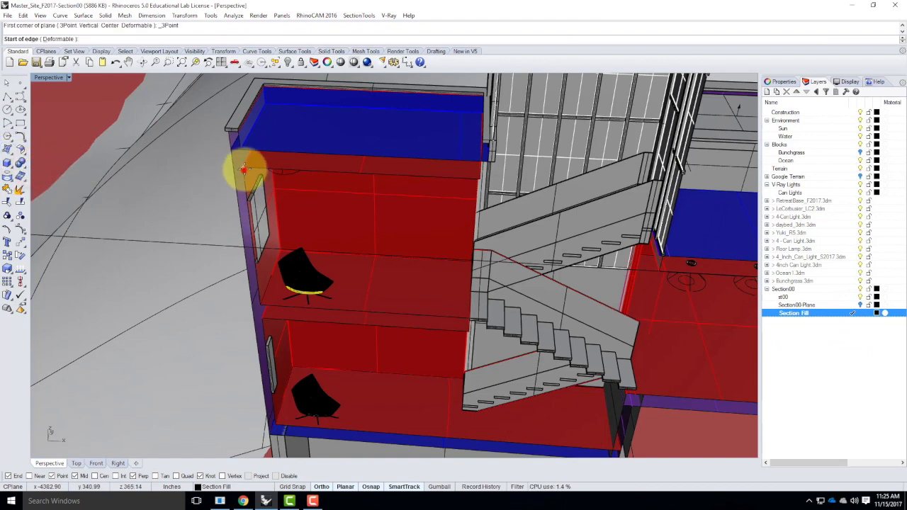
{"action": "left_click", "coordinate": [243, 167]}
{"action": "scroll", "coordinate": [507, 177], "scroll_direction": "up", "scroll_amount": 2}
{"action": "scroll", "coordinate": [507, 178], "scroll_direction": "up", "scroll_amount": 2}
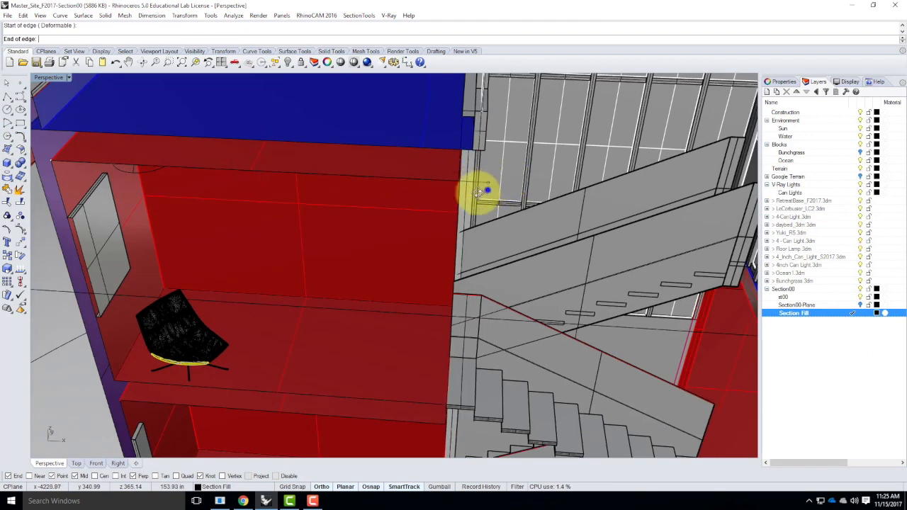
{"action": "right_click_drag", "start_coordinate": [487, 190], "coordinate": [433, 195]}
{"action": "left_click", "coordinate": [416, 196]}
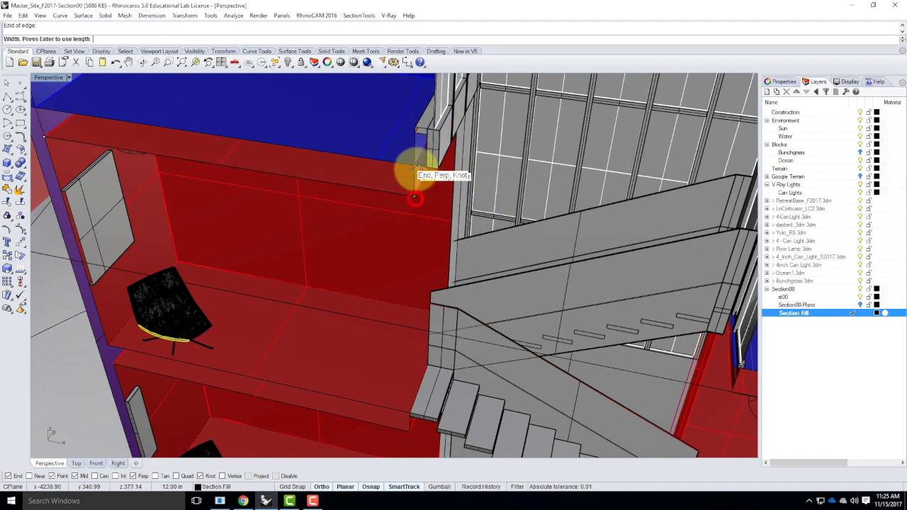
{"action": "left_click", "coordinate": [415, 167]}
Draw another vertical plane capping the short slab end beside the stair opening
{"action": "right_click", "coordinate": [423, 168]}
{"action": "left_click", "coordinate": [416, 167]}
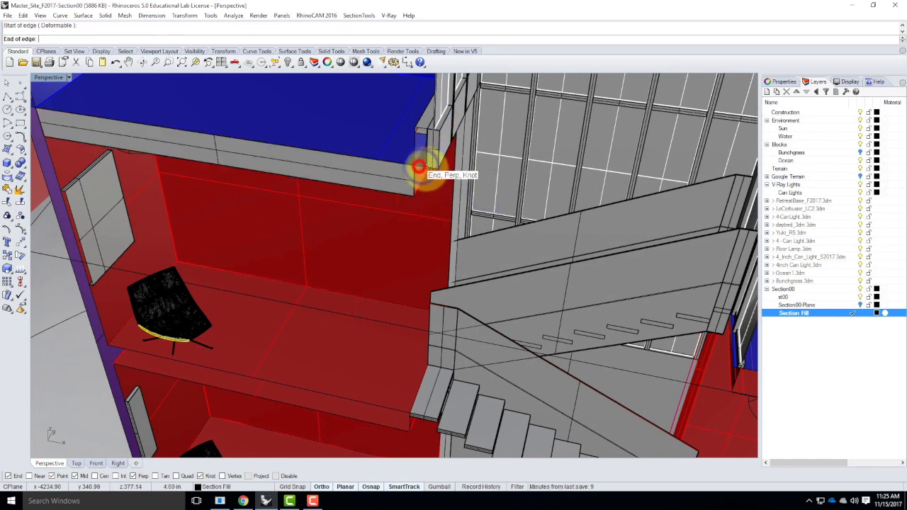
{"action": "left_click", "coordinate": [427, 169]}
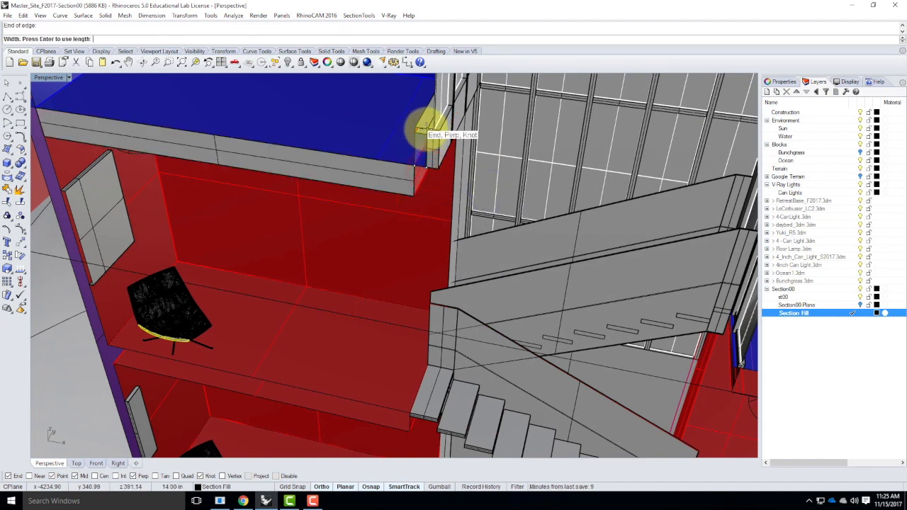
{"action": "left_click", "coordinate": [426, 129]}
{"action": "mouse_move", "coordinate": [426, 191]}
{"action": "right_mouse_down"}
{"action": "mouse_move", "coordinate": [429, 158]}
{"action": "mouse_move", "coordinate": [464, 182]}
{"action": "mouse_move", "coordinate": [546, 193]}
{"action": "mouse_move", "coordinate": [434, 193]}
{"action": "right_mouse_up"}
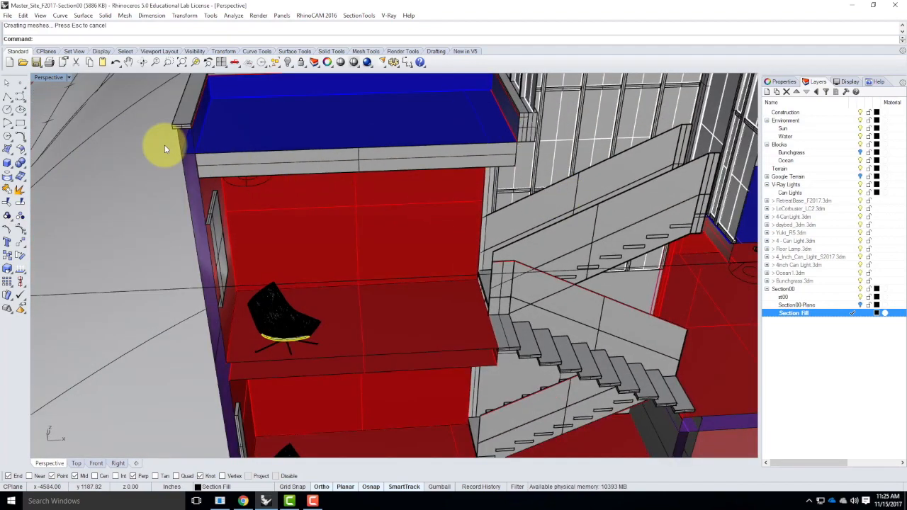
Draw a vertical plane capping the cut roof slab edge at the left corner of the building
{"action": "scroll", "coordinate": [170, 148], "scroll_direction": "up", "scroll_amount": 5}
{"action": "right_click", "coordinate": [199, 164]}
{"action": "left_click", "coordinate": [191, 161]}
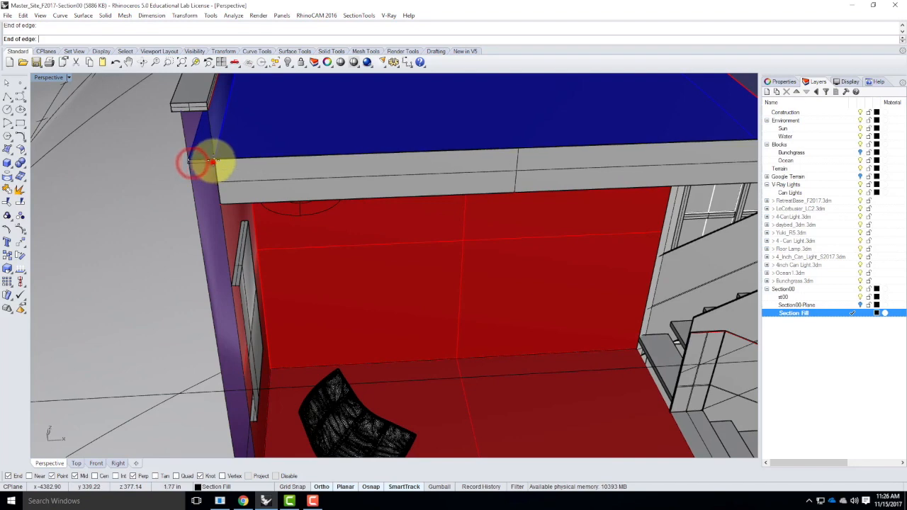
{"action": "left_click", "coordinate": [213, 161]}
{"action": "left_click", "coordinate": [207, 113]}
{"action": "scroll", "coordinate": [225, 110], "scroll_direction": "down", "scroll_amount": 4}
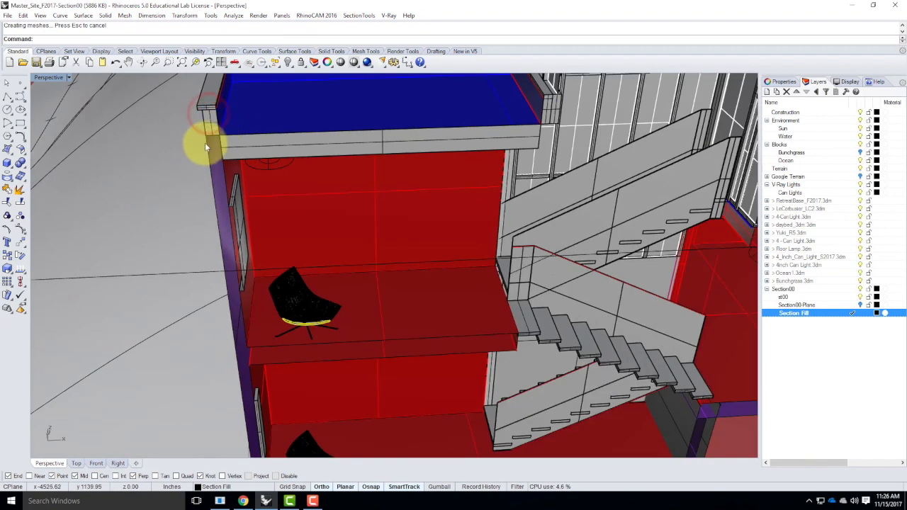
Draw a tall vertical plane capping the cut left exterior wall from the roof down to the lower floor
{"action": "right_click", "coordinate": [205, 137]}
{"action": "left_click", "coordinate": [205, 136]}
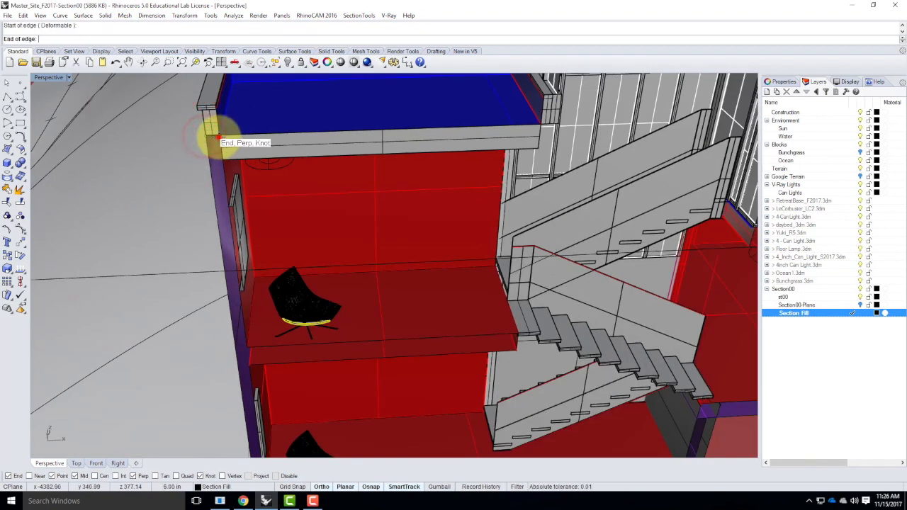
{"action": "left_click", "coordinate": [212, 137]}
{"action": "scroll", "coordinate": [219, 117], "scroll_direction": "down", "scroll_amount": 3}
{"action": "scroll", "coordinate": [245, 361], "scroll_direction": "up", "scroll_amount": 5}
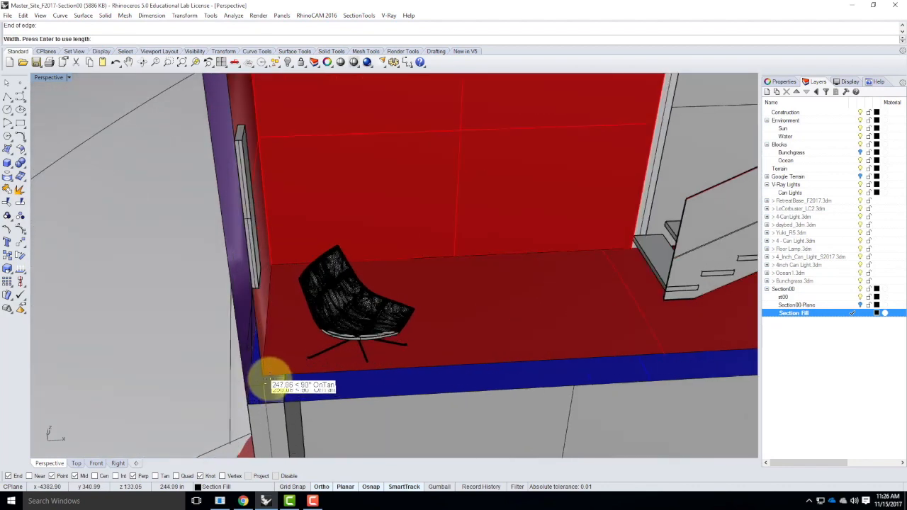
{"action": "left_click", "coordinate": [262, 379]}
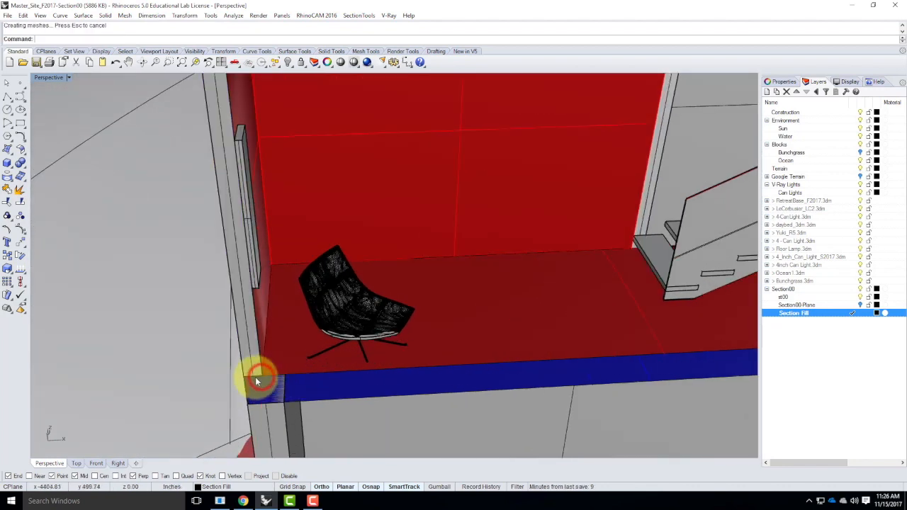
Draw a vertical plane capping the cut edge of the lower floor slab from the left wall to the stair
{"action": "right_click", "coordinate": [257, 381]}
{"action": "left_click", "coordinate": [245, 377]}
{"action": "scroll", "coordinate": [220, 373], "scroll_direction": "down", "scroll_amount": 6}
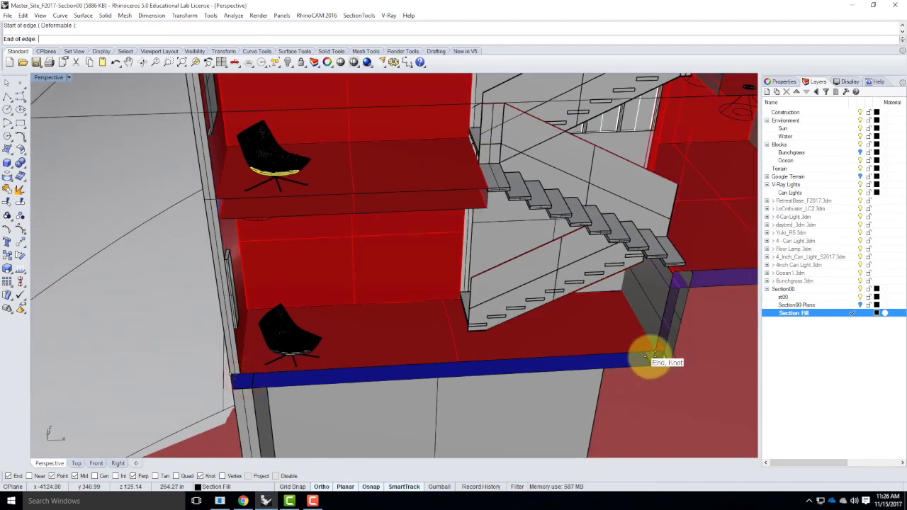
{"action": "left_click", "coordinate": [652, 354]}
{"action": "left_click", "coordinate": [649, 364]}
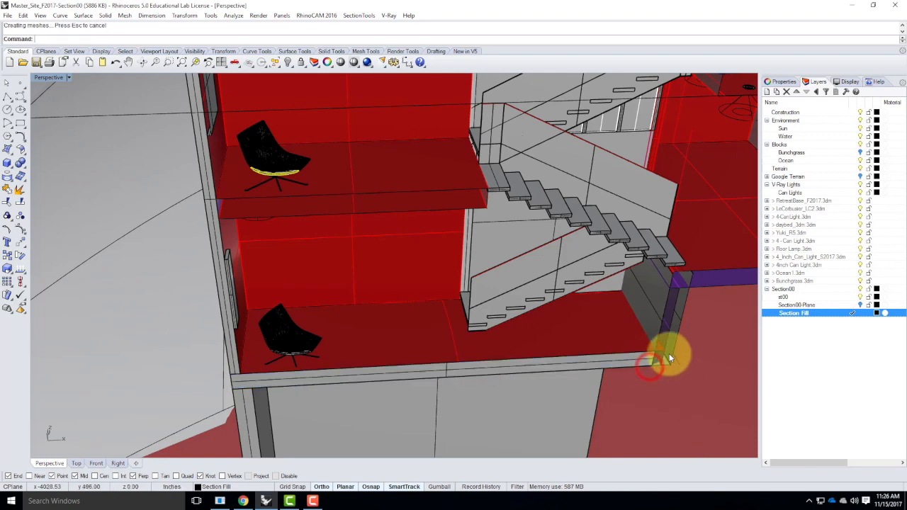
Draw a vertical plane capping the cut edge of the middle floor slab between the two chairs
{"action": "right_click_drag", "start_coordinate": [596, 292], "coordinate": [295, 237]}
{"action": "right_click", "coordinate": [295, 235]}
{"action": "left_click", "coordinate": [290, 232]}
{"action": "left_click", "coordinate": [557, 245]}
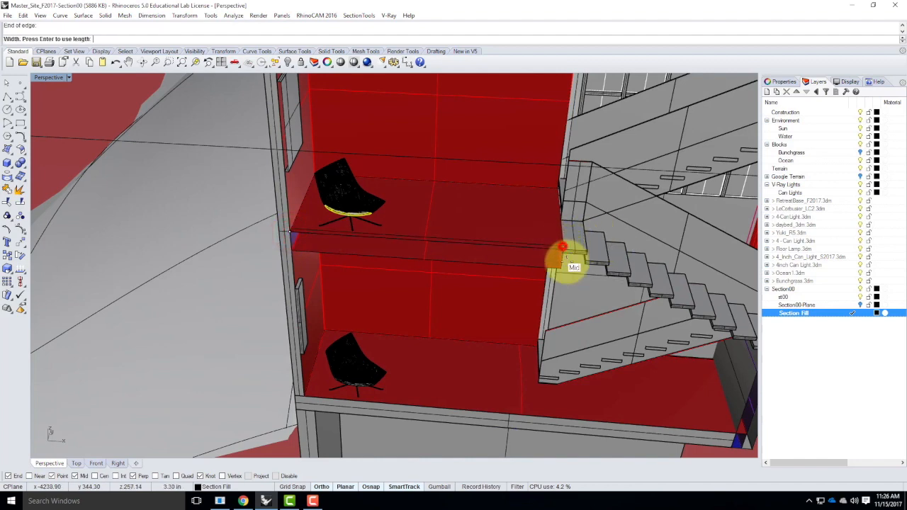
{"action": "left_click", "coordinate": [562, 271]}
{"action": "right_click_drag", "start_coordinate": [481, 250], "coordinate": [527, 251]}
{"action": "scroll", "coordinate": [469, 111], "scroll_direction": "up", "scroll_amount": 2}
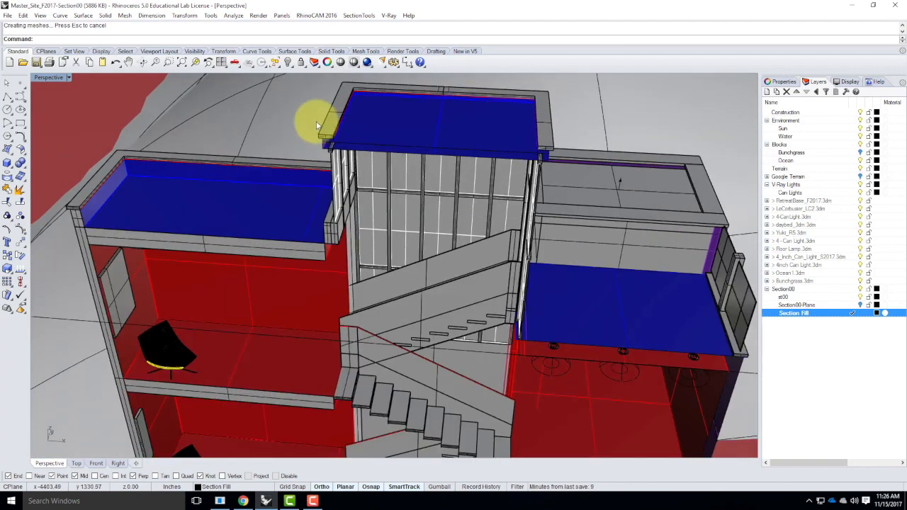
Draw a vertical plane capping the cut parapet corner at the top of the stair tower
{"action": "scroll", "coordinate": [327, 144], "scroll_direction": "up", "scroll_amount": 3}
{"action": "right_click", "coordinate": [319, 144]}
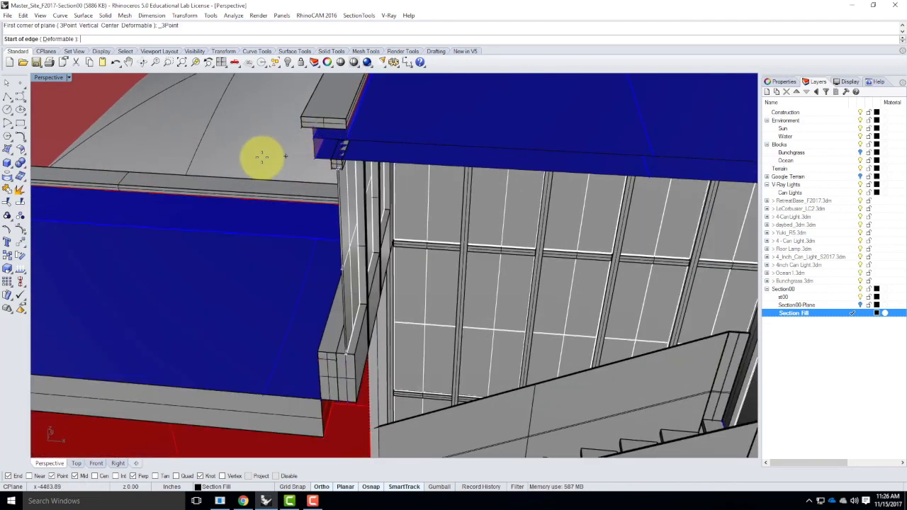
{"action": "scroll", "coordinate": [269, 158], "scroll_direction": "down", "scroll_amount": 5}
{"action": "scroll", "coordinate": [500, 162], "scroll_direction": "up", "scroll_amount": 6}
{"action": "scroll", "coordinate": [499, 173], "scroll_direction": "down", "scroll_amount": 3}
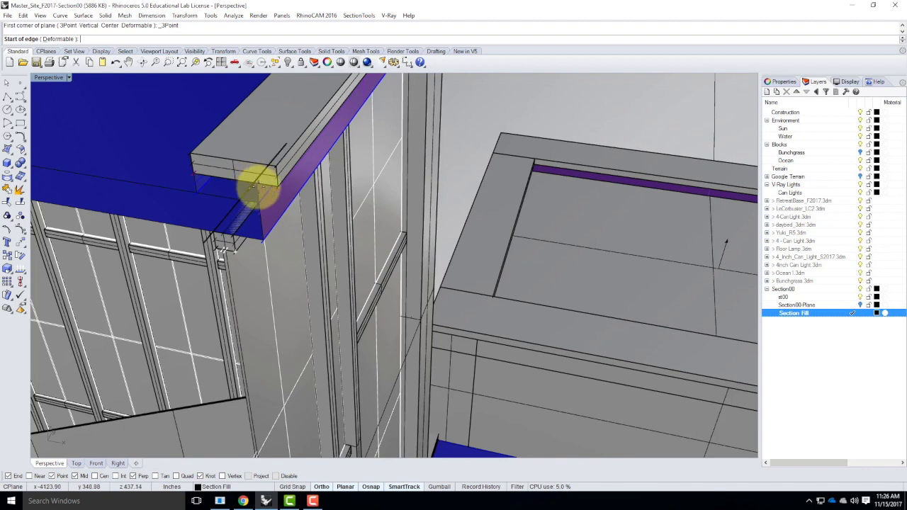
{"action": "left_click", "coordinate": [192, 172]}
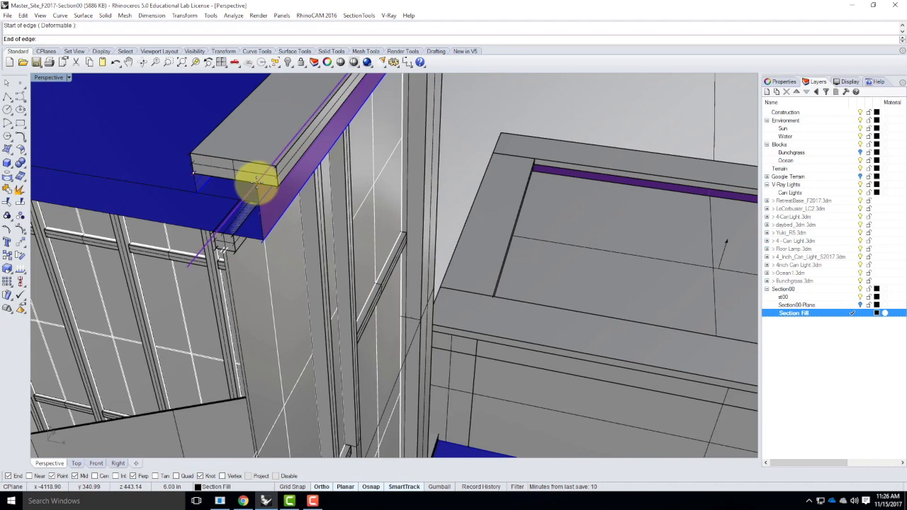
{"action": "left_click", "coordinate": [256, 179]}
{"action": "left_click", "coordinate": [267, 238]}
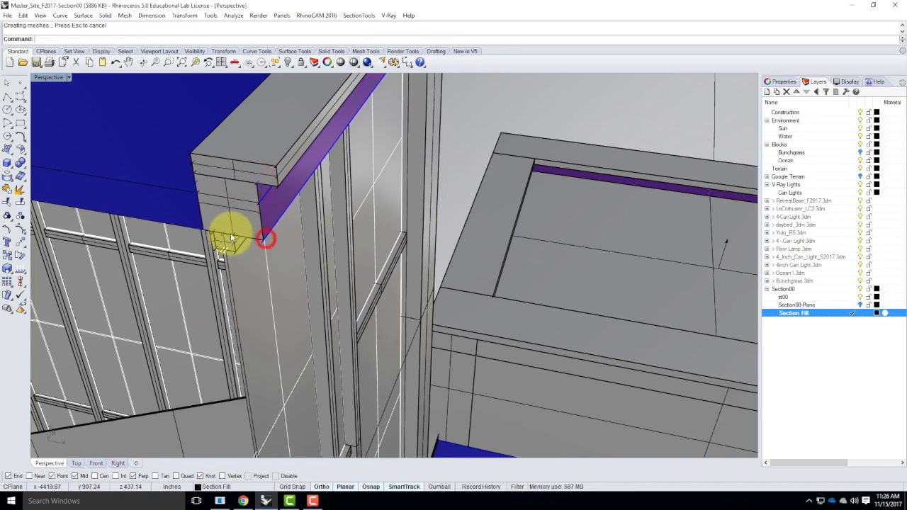
Draw a vertical plane capping the cut roof edge of the stair tower along its glazed side
{"action": "right_click", "coordinate": [203, 230]}
{"action": "left_click", "coordinate": [203, 230]}
{"action": "scroll", "coordinate": [344, 241], "scroll_direction": "down", "scroll_amount": 6}
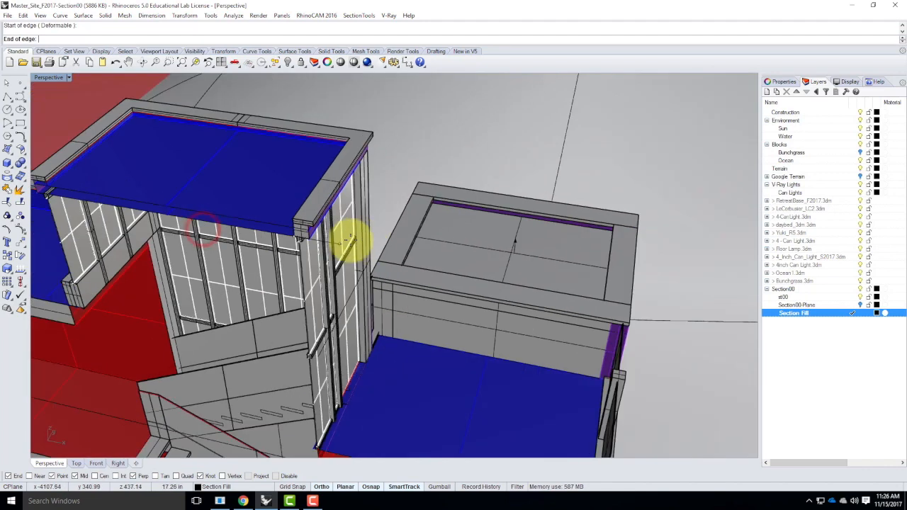
{"action": "scroll", "coordinate": [358, 241], "scroll_direction": "down", "scroll_amount": 3}
{"action": "scroll", "coordinate": [210, 227], "scroll_direction": "up", "scroll_amount": 10}
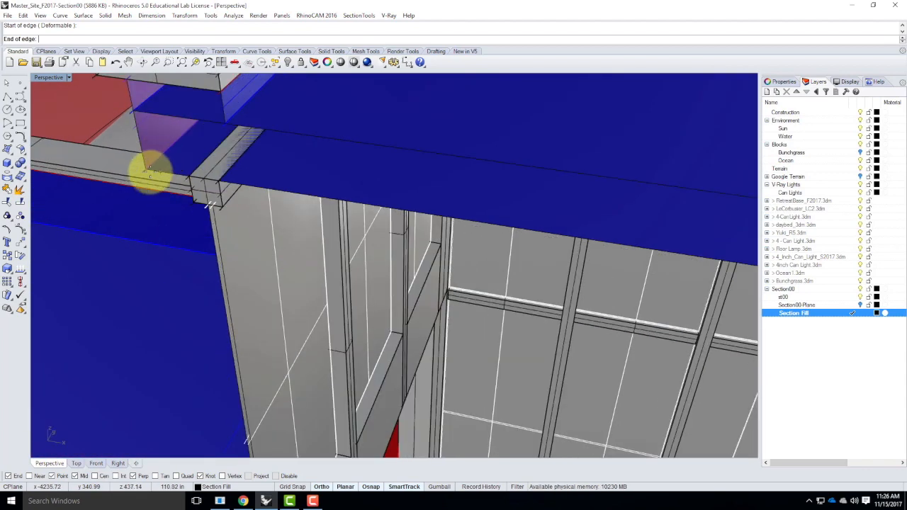
{"action": "left_click", "coordinate": [147, 168]}
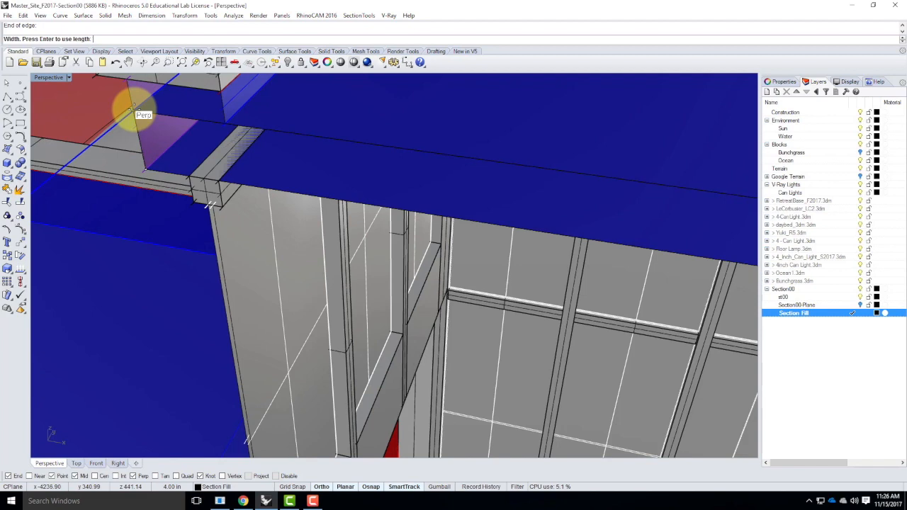
{"action": "left_click", "coordinate": [134, 108]}
Draw a vertical plane capping the cut top of the stair tower's roof parapet
{"action": "right_click", "coordinate": [136, 102]}
{"action": "left_click", "coordinate": [140, 113]}
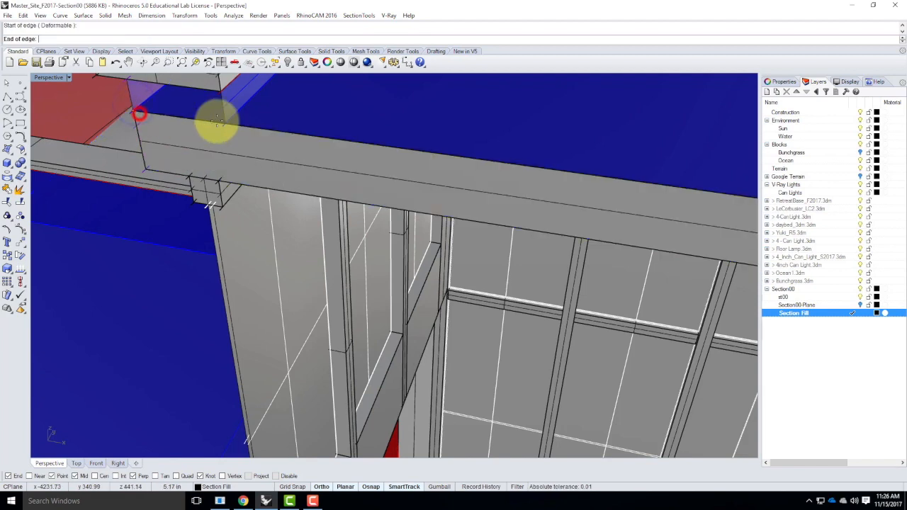
{"action": "left_click", "coordinate": [220, 118]}
{"action": "left_click", "coordinate": [216, 94]}
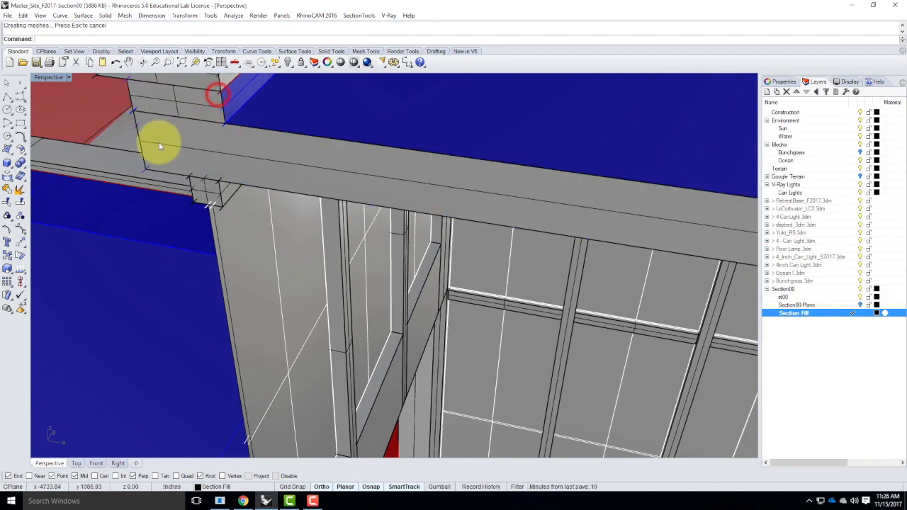
Draw a vertical plane capping the cut slab edge of the right-hand block beside the stair
{"action": "scroll", "coordinate": [159, 146], "scroll_direction": "down", "scroll_amount": 7}
{"action": "mouse_move", "coordinate": [243, 167]}
{"action": "right_mouse_down"}
{"action": "mouse_move", "coordinate": [259, 146]}
{"action": "mouse_move", "coordinate": [234, 158]}
{"action": "mouse_move", "coordinate": [241, 167]}
{"action": "right_mouse_up"}
{"action": "scroll", "coordinate": [426, 262], "scroll_direction": "up", "scroll_amount": 4}
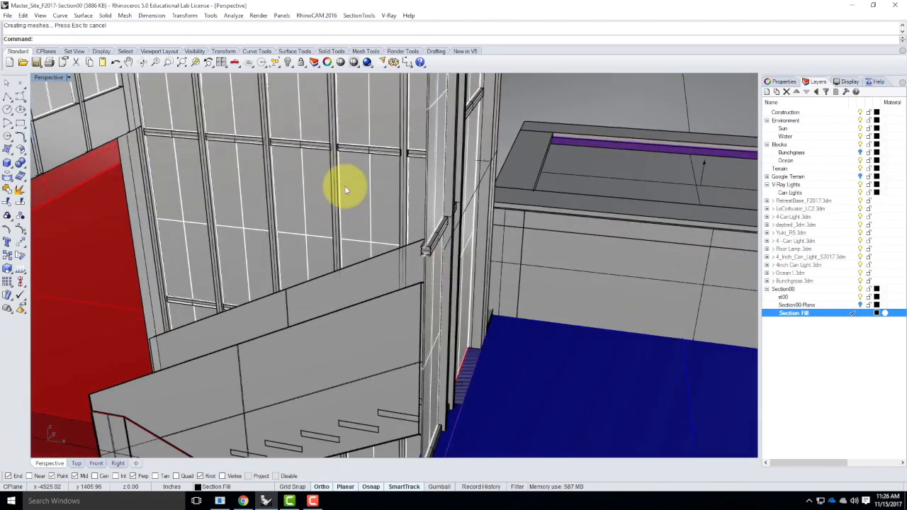
{"action": "scroll", "coordinate": [344, 187], "scroll_direction": "down", "scroll_amount": 6}
{"action": "scroll", "coordinate": [390, 343], "scroll_direction": "up", "scroll_amount": 4}
{"action": "scroll", "coordinate": [389, 343], "scroll_direction": "up", "scroll_amount": 2}
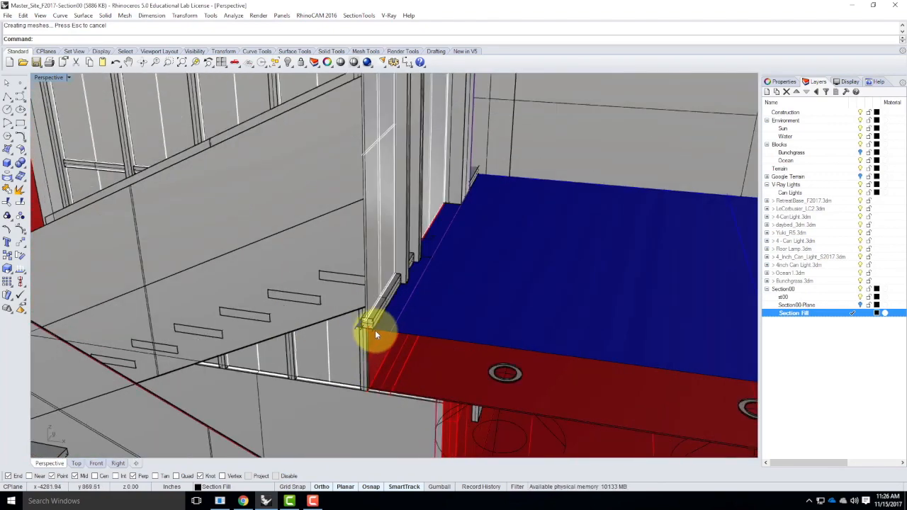
{"action": "scroll", "coordinate": [375, 331], "scroll_direction": "up", "scroll_amount": 3}
{"action": "mouse_move", "coordinate": [369, 331]}
{"action": "right_mouse_down"}
{"action": "mouse_move", "coordinate": [390, 331]}
{"action": "mouse_move", "coordinate": [383, 325]}
{"action": "right_mouse_up"}
{"action": "right_click", "coordinate": [588, 275]}
{"action": "left_click", "coordinate": [593, 273]}
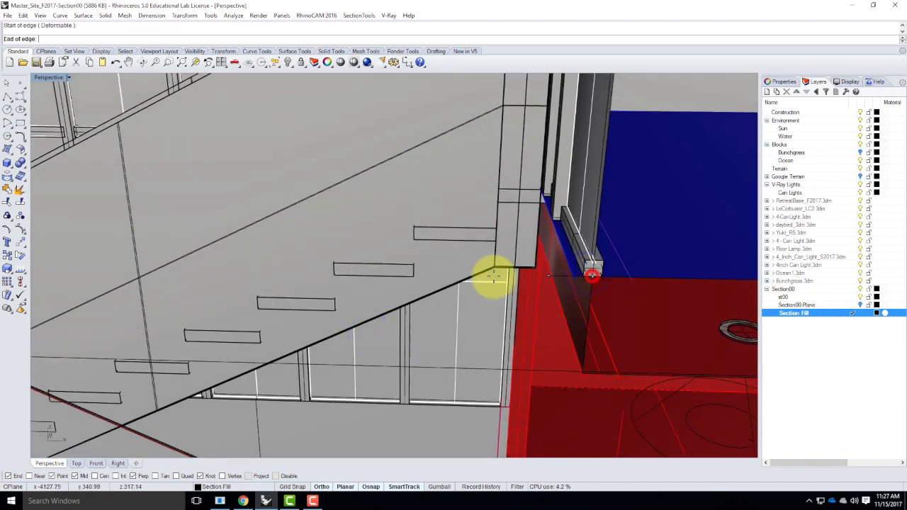
{"action": "scroll", "coordinate": [369, 280], "scroll_direction": "down", "scroll_amount": 10}
{"action": "scroll", "coordinate": [599, 285], "scroll_direction": "up", "scroll_amount": 5}
{"action": "scroll", "coordinate": [595, 284], "scroll_direction": "up", "scroll_amount": 2}
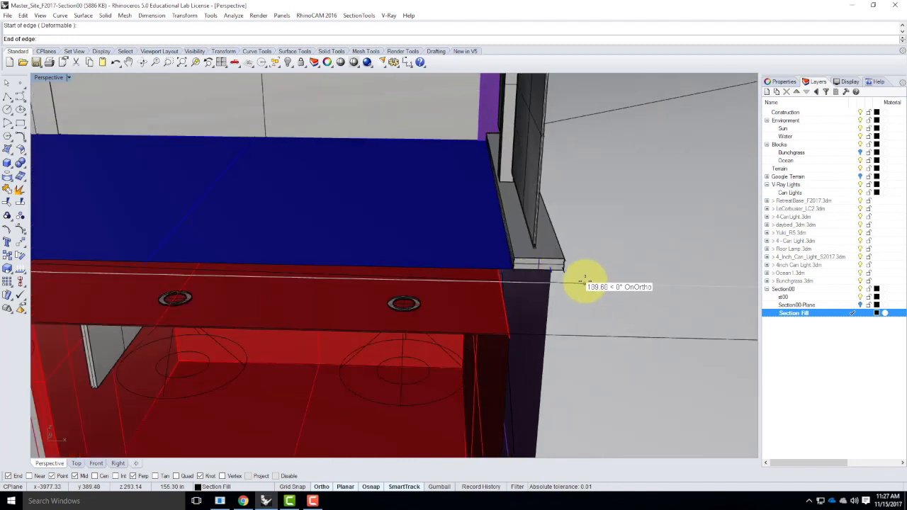
{"action": "scroll", "coordinate": [567, 280], "scroll_direction": "up", "scroll_amount": 2}
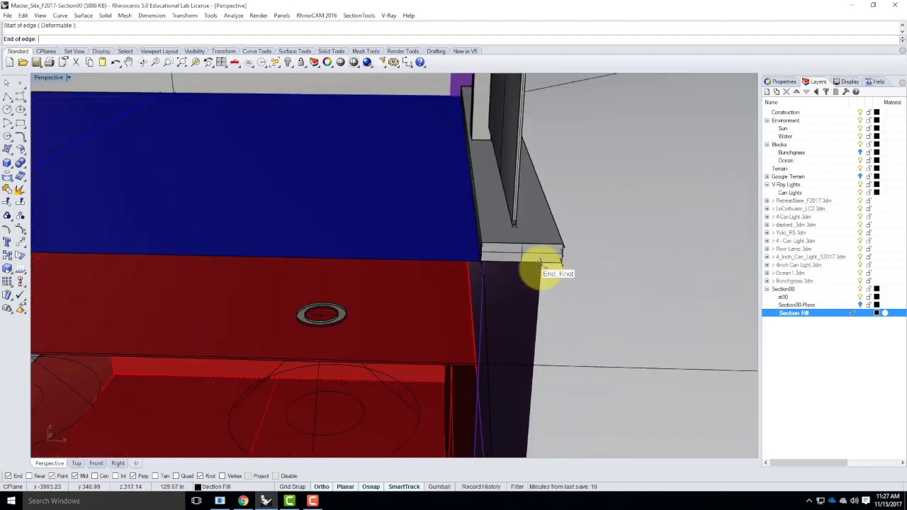
{"action": "left_click", "coordinate": [541, 263]}
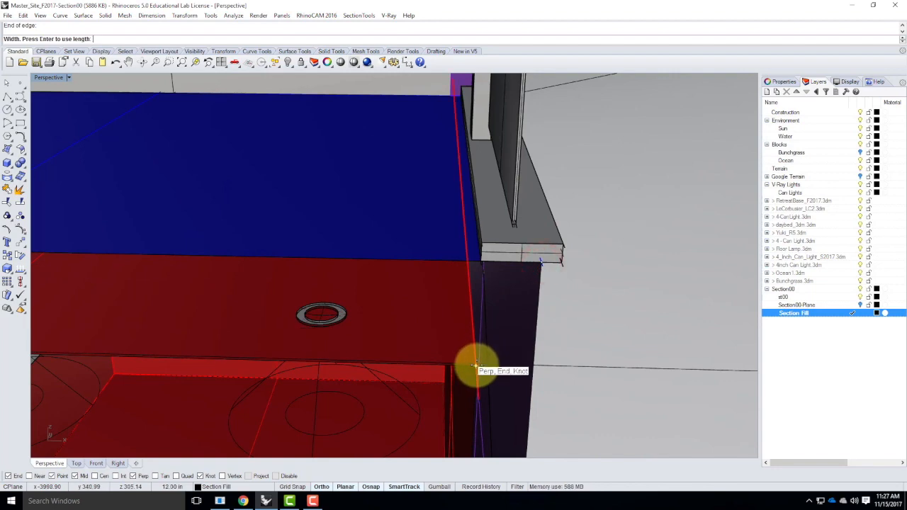
{"action": "left_click", "coordinate": [476, 365]}
{"action": "scroll", "coordinate": [532, 284], "scroll_direction": "down", "scroll_amount": 1}
{"action": "scroll", "coordinate": [532, 285], "scroll_direction": "down", "scroll_amount": 4}
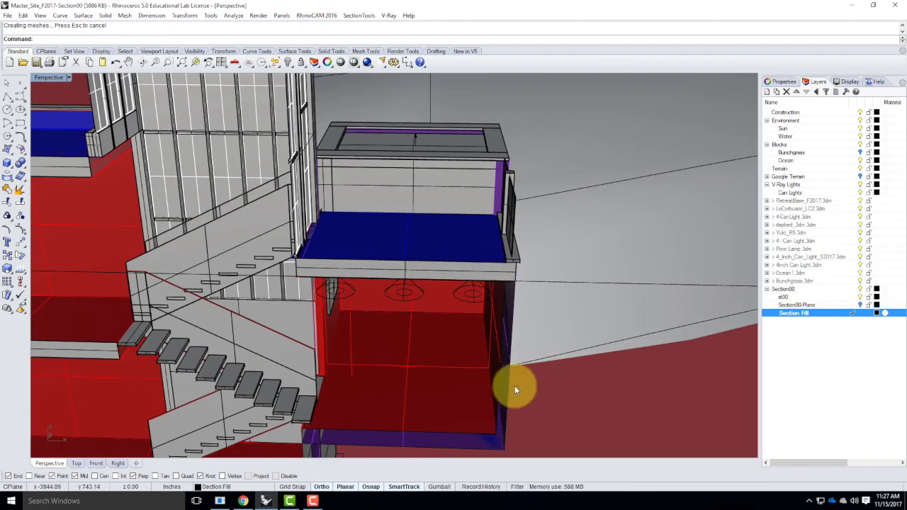
Draw a vertical plane capping the cut right wall of the right-hand block up to its upper slab
{"action": "scroll", "coordinate": [500, 434], "scroll_direction": "up", "scroll_amount": 4}
{"action": "key", "text": "Return"}
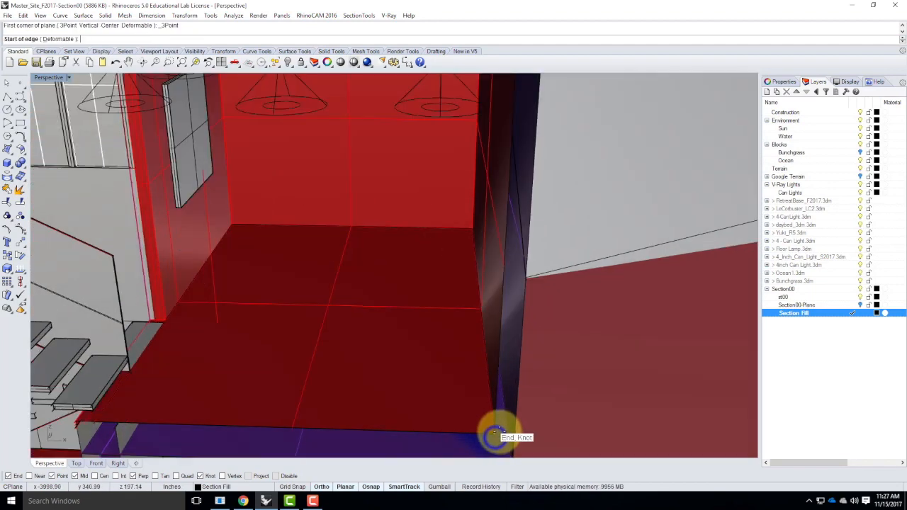
{"action": "left_click", "coordinate": [496, 432]}
{"action": "left_click", "coordinate": [520, 433]}
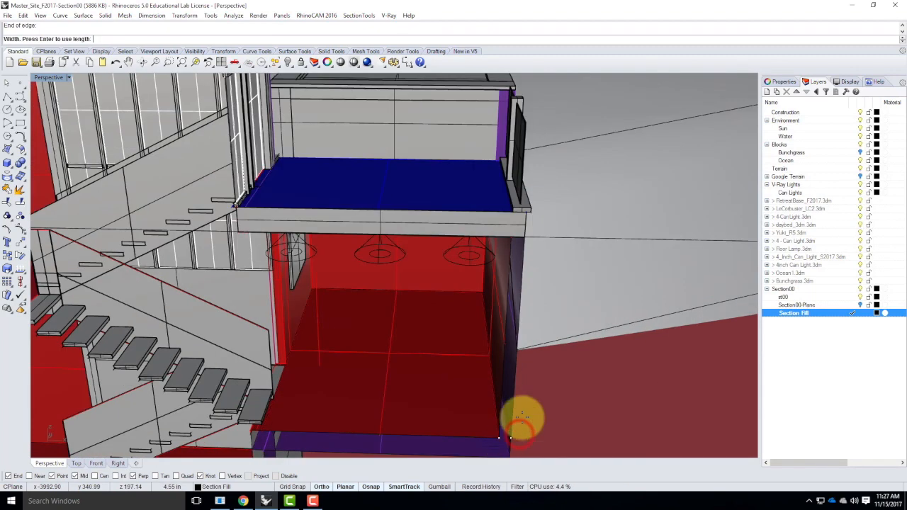
{"action": "scroll", "coordinate": [524, 422], "scroll_direction": "down", "scroll_amount": 3}
{"action": "left_click", "coordinate": [525, 239]}
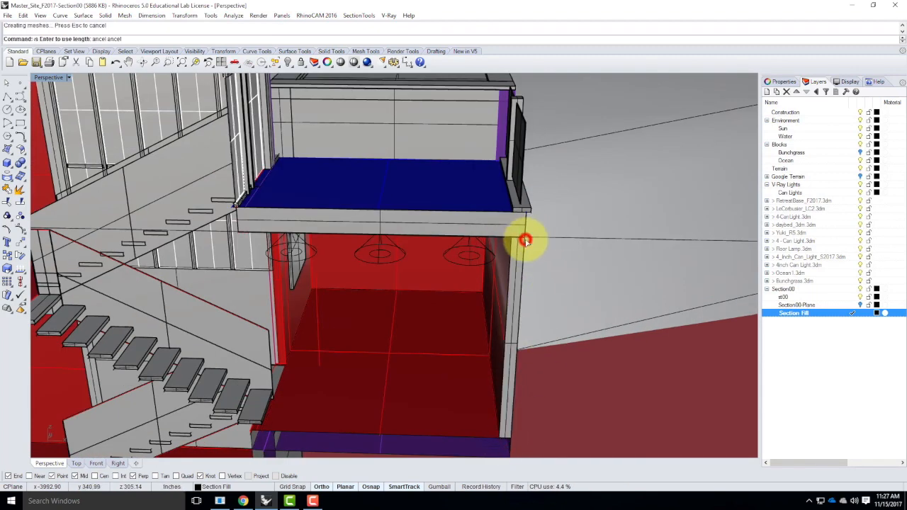
Draw a vertical plane capping the cut floor slab edge at the foot of the stair
{"action": "scroll", "coordinate": [496, 212], "scroll_direction": "down", "scroll_amount": 5}
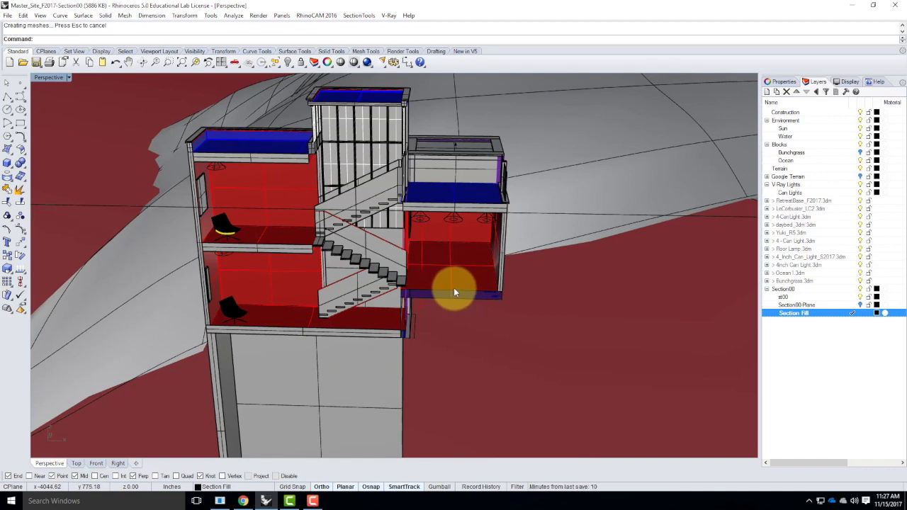
{"action": "scroll", "coordinate": [429, 292], "scroll_direction": "up", "scroll_amount": 5}
{"action": "right_click_drag", "start_coordinate": [352, 314], "coordinate": [345, 307]}
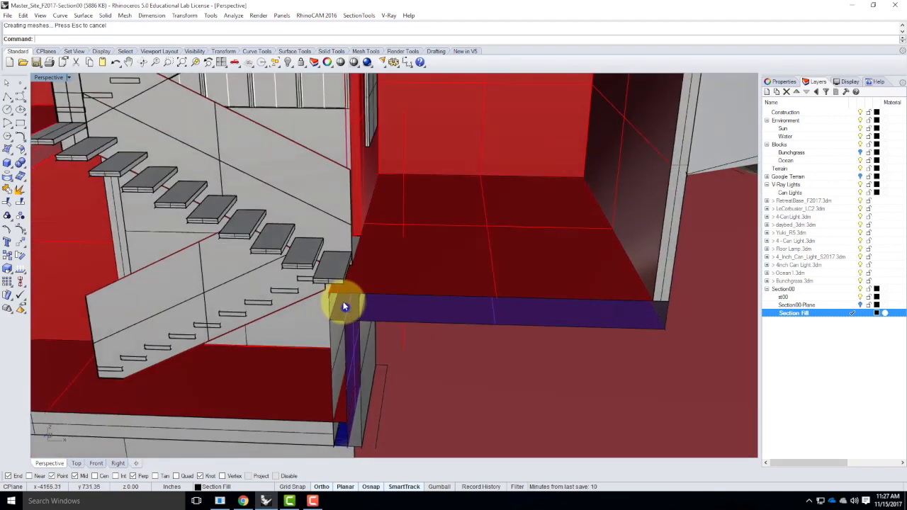
{"action": "right_click", "coordinate": [330, 316]}
{"action": "left_click", "coordinate": [330, 317]}
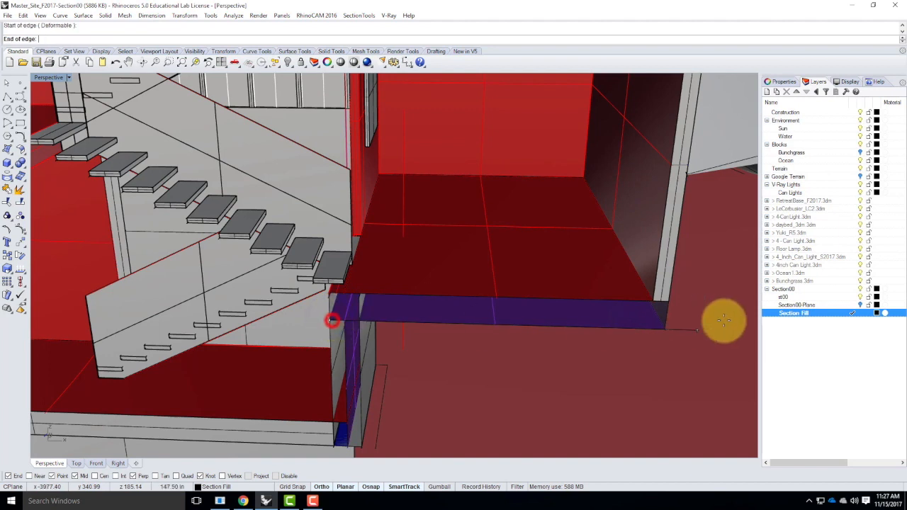
{"action": "left_click", "coordinate": [668, 333]}
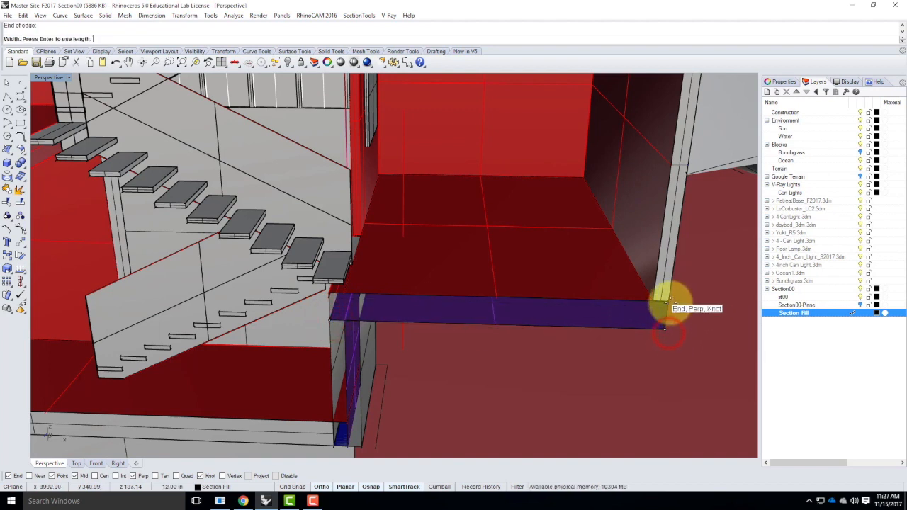
{"action": "left_click", "coordinate": [670, 304]}
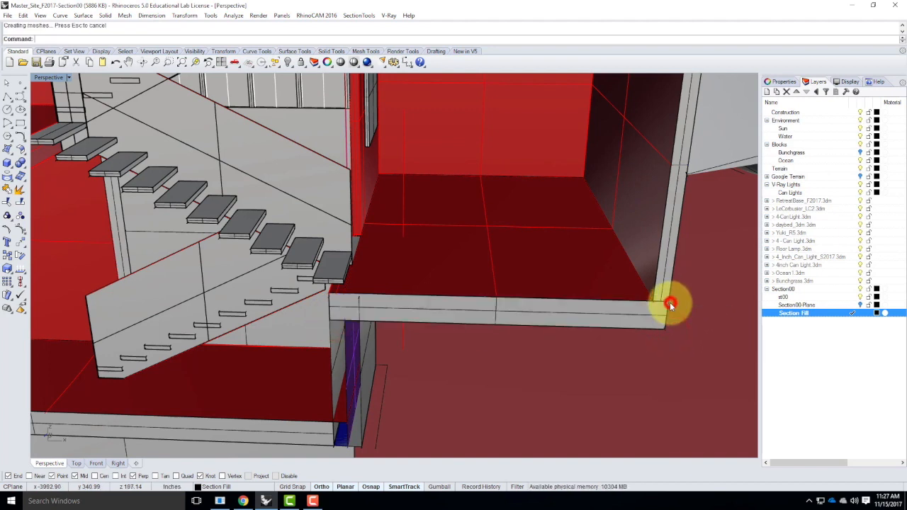
Draw a vertical plane capping the thin cut wall beneath that slab edge, down to its base
{"action": "right_click", "coordinate": [346, 316]}
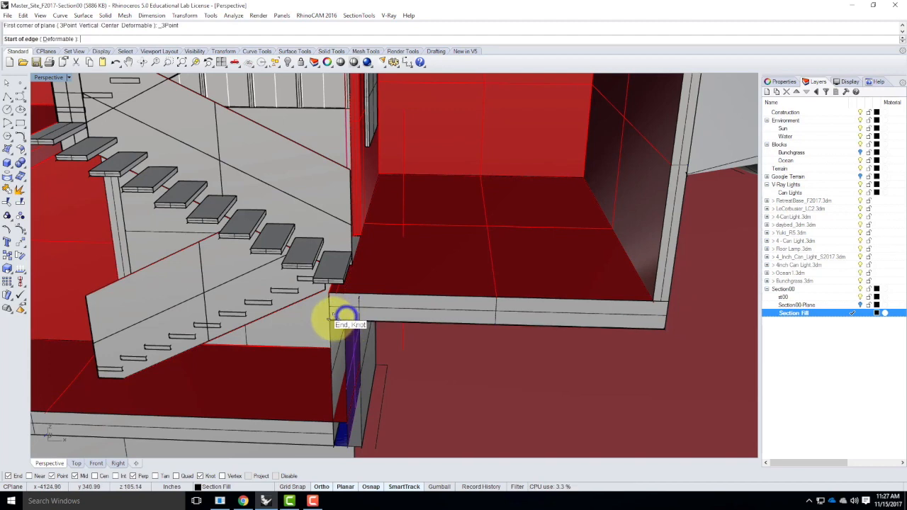
{"action": "left_click", "coordinate": [345, 316]}
{"action": "left_click", "coordinate": [360, 320]}
{"action": "left_click", "coordinate": [361, 445]}
Copy the terrain's left-hand section curve vertically straight down below the building
{"action": "scroll", "coordinate": [429, 323], "scroll_direction": "down", "scroll_amount": 7}
{"action": "scroll", "coordinate": [523, 335], "scroll_direction": "down", "scroll_amount": 5}
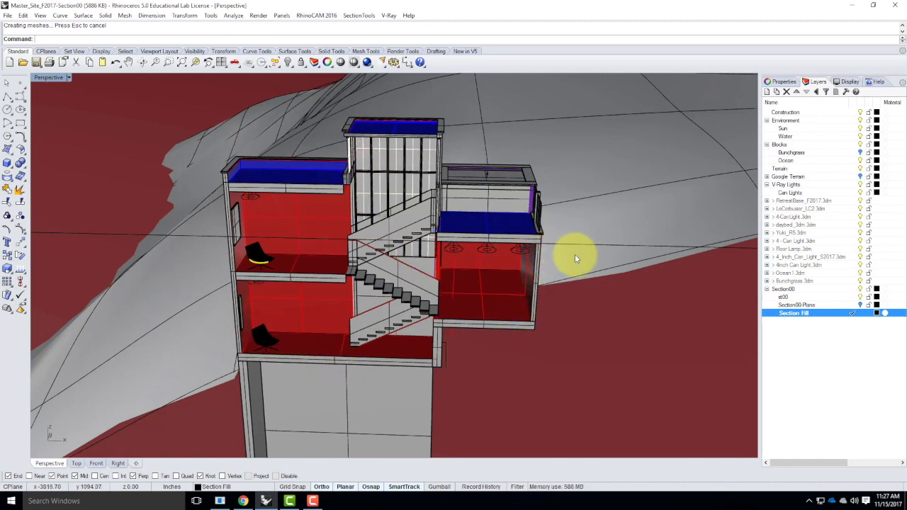
{"action": "right_click_drag", "start_coordinate": [559, 274], "coordinate": [530, 253]}
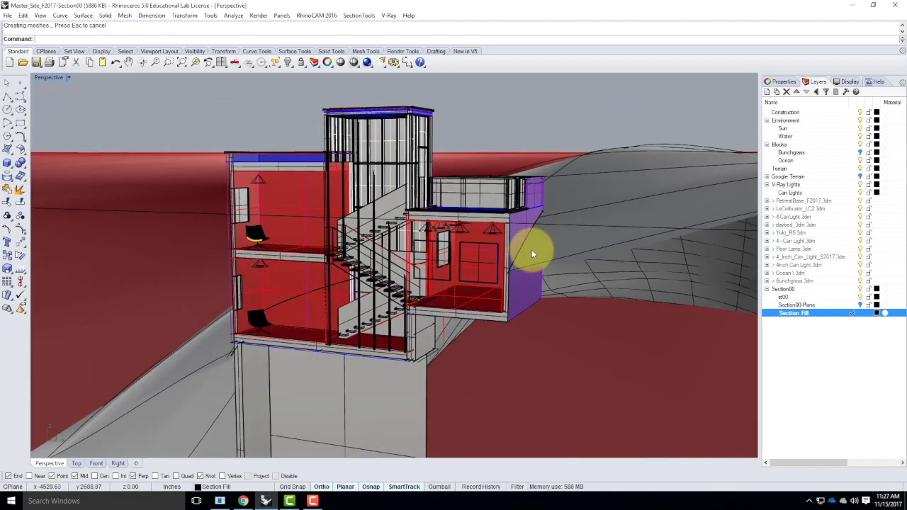
{"action": "scroll", "coordinate": [530, 252], "scroll_direction": "down", "scroll_amount": 8}
{"action": "right_click_drag", "start_coordinate": [410, 344], "coordinate": [474, 346]}
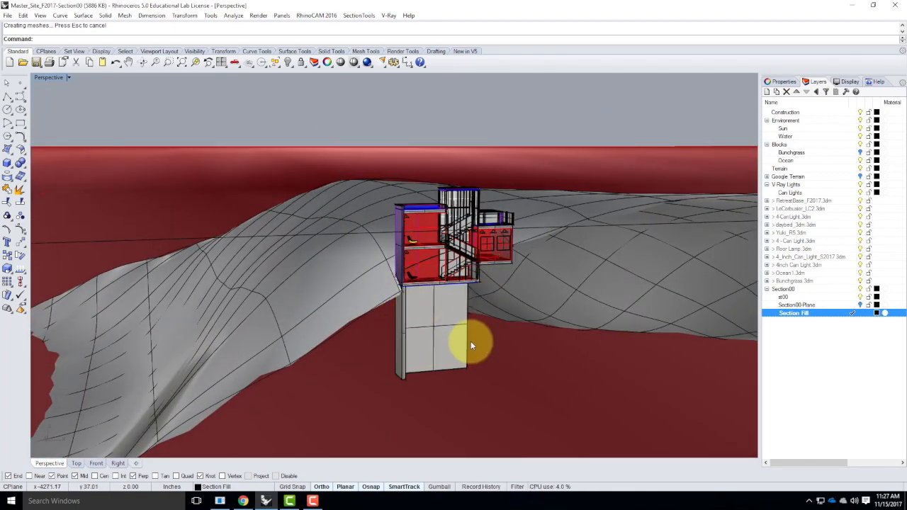
{"action": "left_click", "coordinate": [382, 306]}
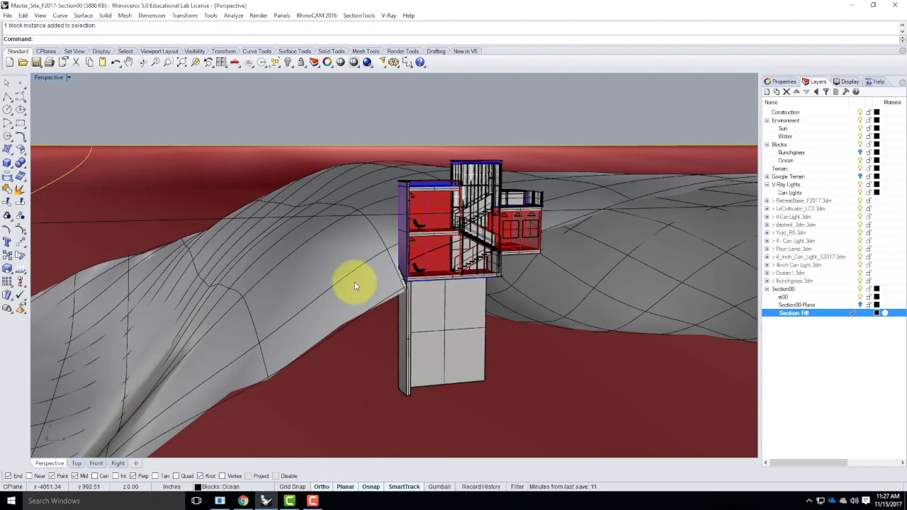
{"action": "scroll", "coordinate": [411, 276], "scroll_direction": "down", "scroll_amount": 3}
{"action": "key", "text": "Escape"}
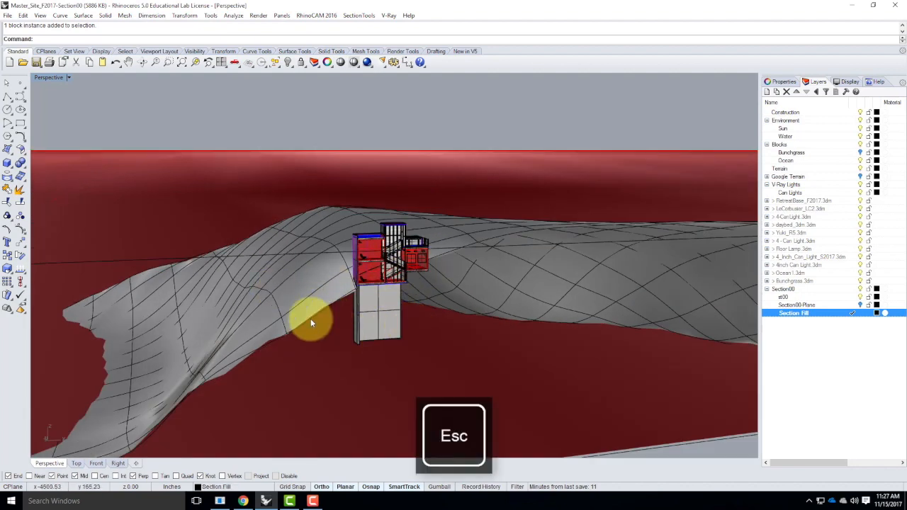
{"action": "right_click_drag", "start_coordinate": [310, 323], "coordinate": [310, 318]}
{"action": "left_click", "coordinate": [401, 363]}
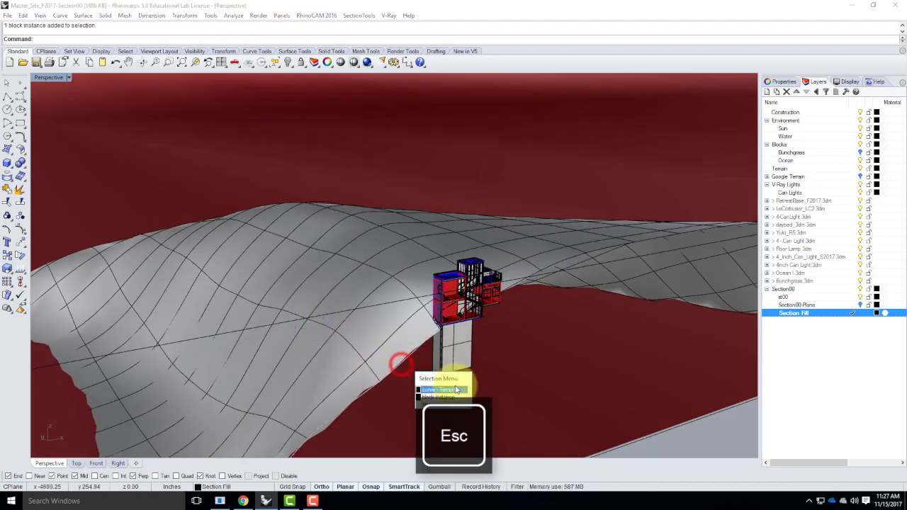
{"action": "left_click", "coordinate": [452, 389]}
{"action": "right_click_drag", "start_coordinate": [373, 385], "coordinate": [308, 287]}
{"action": "right_click_drag", "start_coordinate": [418, 310], "coordinate": [362, 321]}
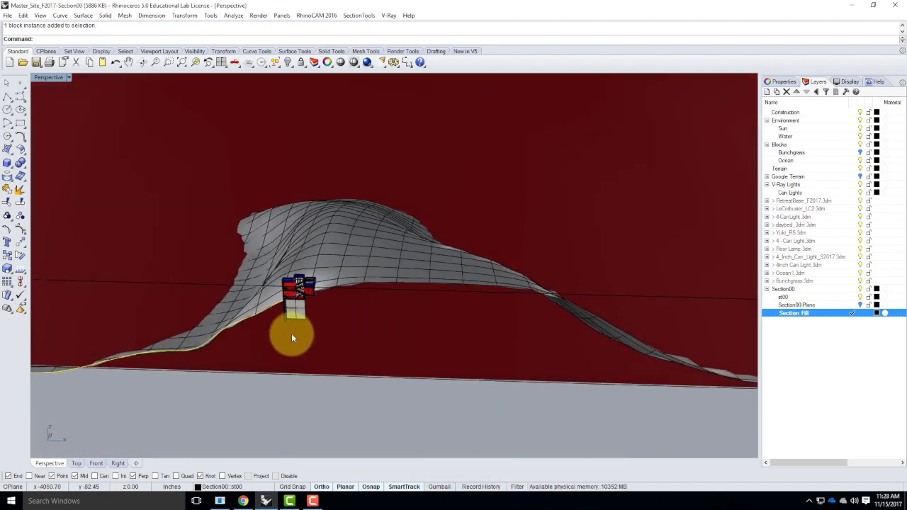
{"action": "scroll", "coordinate": [258, 316], "scroll_direction": "up", "scroll_amount": 8}
{"action": "type", "text": "copy"}
{"action": "key", "text": "Return"}
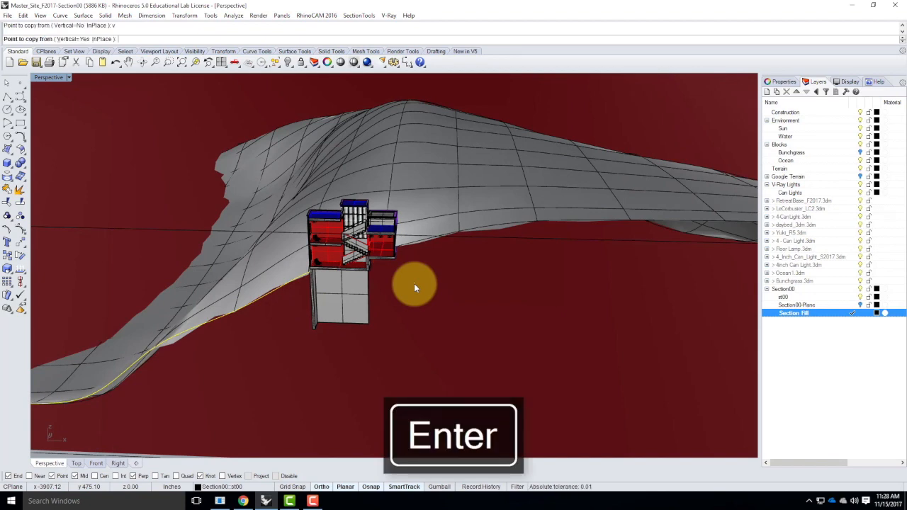
{"action": "scroll", "coordinate": [312, 284], "scroll_direction": "up", "scroll_amount": 10}
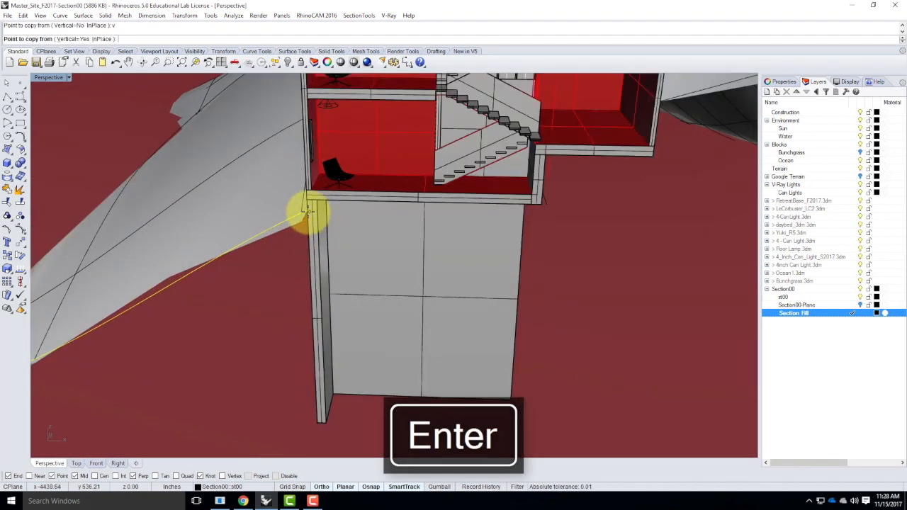
{"action": "scroll", "coordinate": [312, 211], "scroll_direction": "up", "scroll_amount": 8}
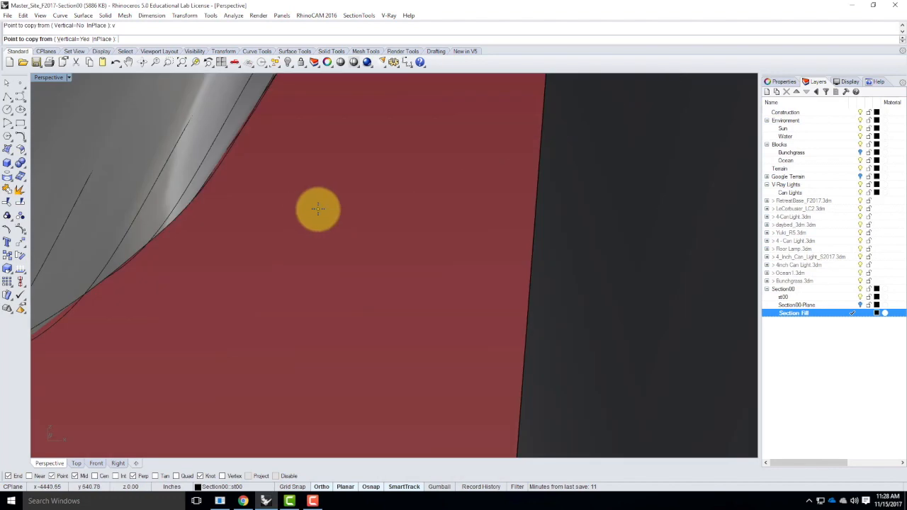
{"action": "scroll", "coordinate": [318, 208], "scroll_direction": "down", "scroll_amount": 8}
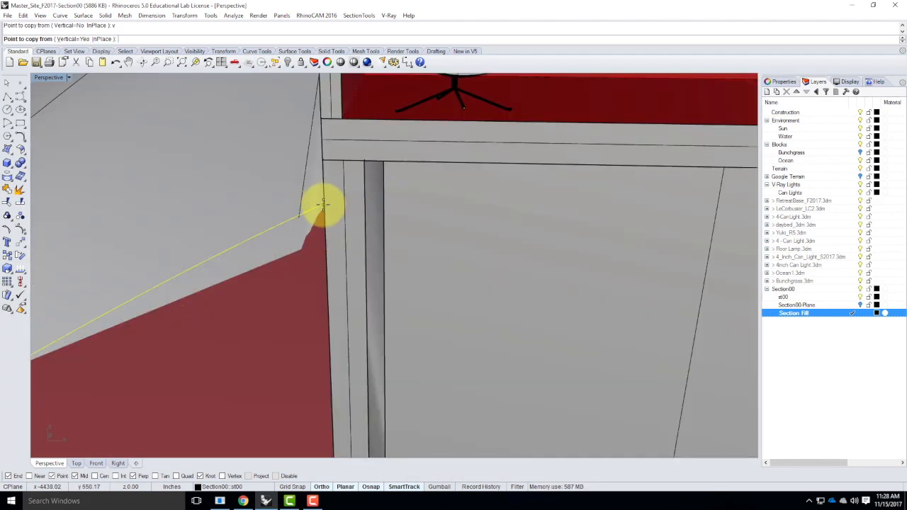
{"action": "scroll", "coordinate": [304, 231], "scroll_direction": "up", "scroll_amount": 3}
{"action": "scroll", "coordinate": [304, 229], "scroll_direction": "down", "scroll_amount": 6}
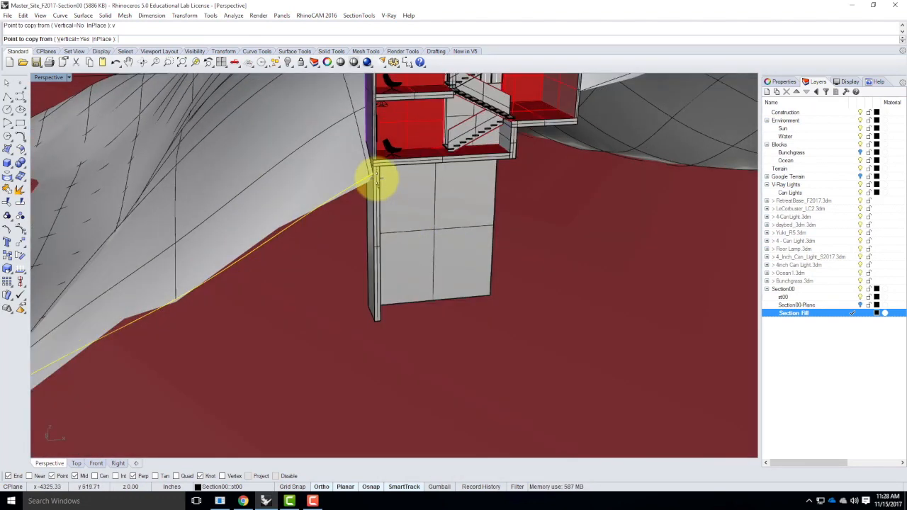
{"action": "scroll", "coordinate": [378, 183], "scroll_direction": "up", "scroll_amount": 2}
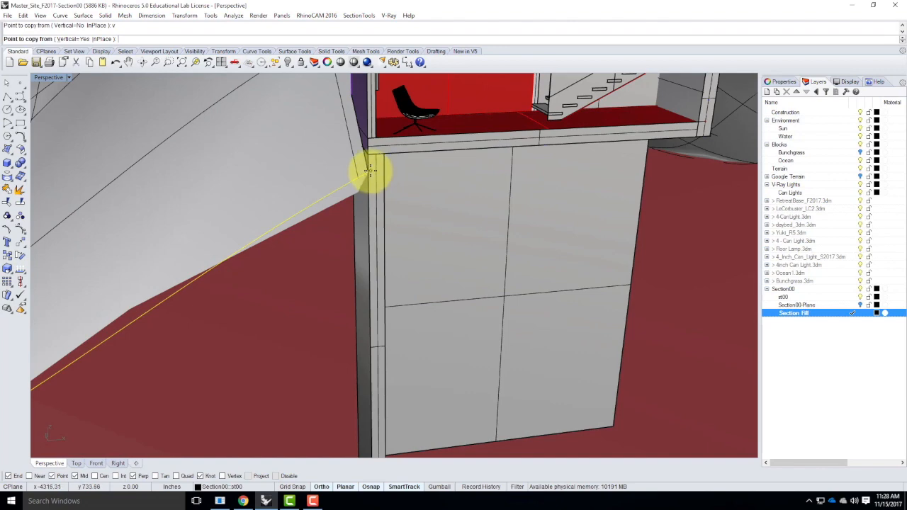
{"action": "left_click", "coordinate": [376, 177]}
{"action": "scroll", "coordinate": [379, 178], "scroll_direction": "down", "scroll_amount": 4}
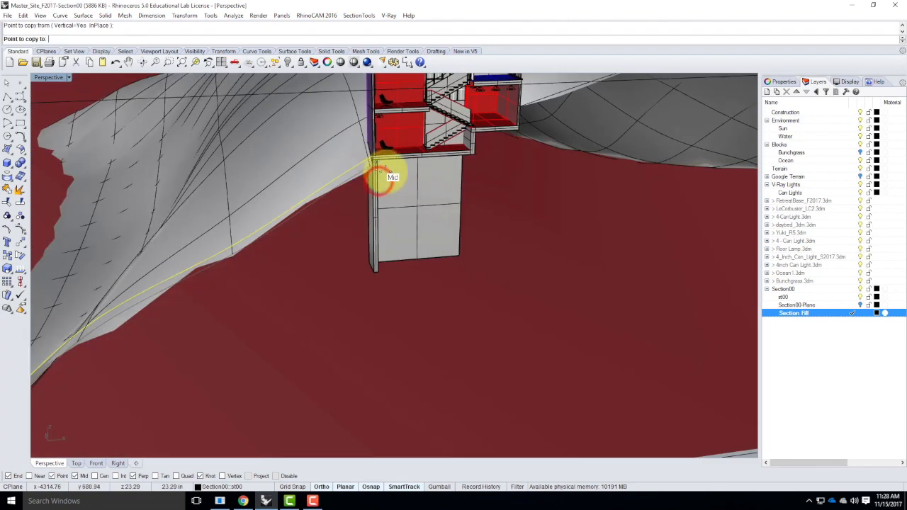
{"action": "left_click", "coordinate": [410, 268]}
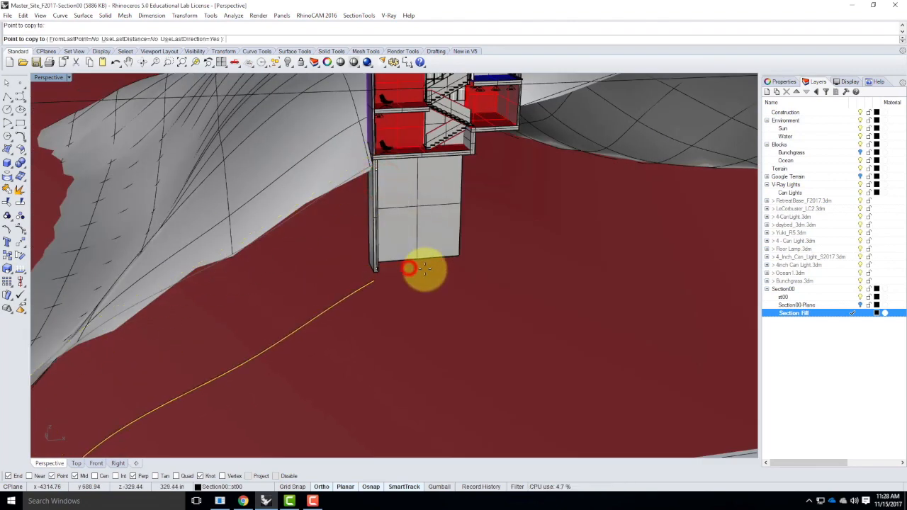
{"action": "key", "text": "Escape"}
Select the terrain's right-hand section curve
{"action": "scroll", "coordinate": [301, 250], "scroll_direction": "down", "scroll_amount": 5}
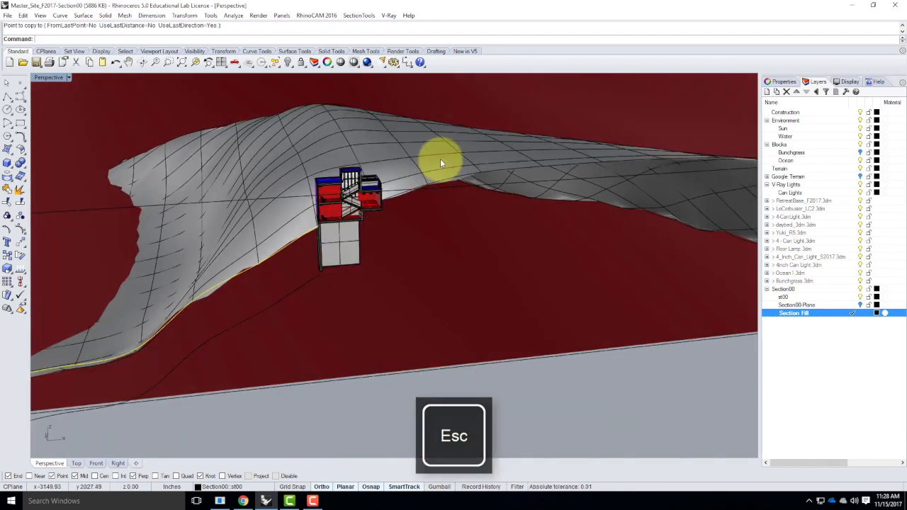
{"action": "scroll", "coordinate": [399, 195], "scroll_direction": "up", "scroll_amount": 4}
{"action": "left_click", "coordinate": [393, 190]}
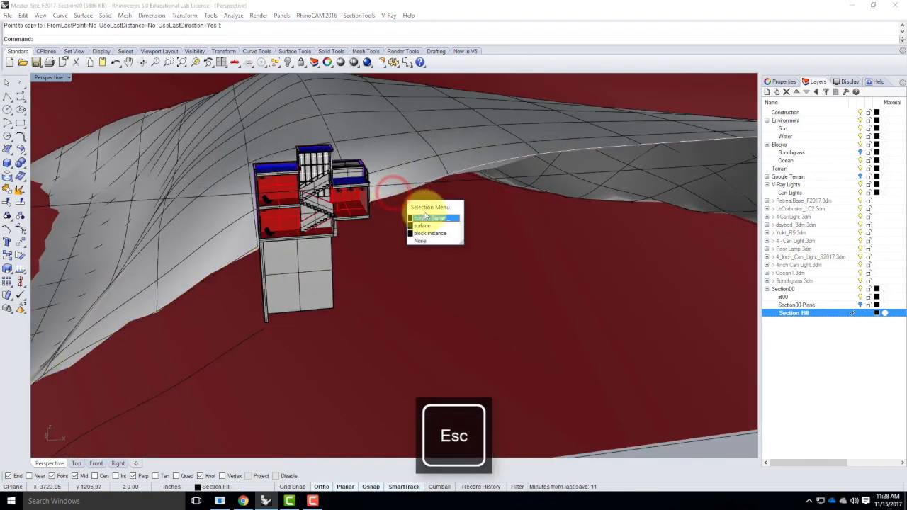
{"action": "left_click", "coordinate": [427, 217]}
{"action": "right_click", "coordinate": [411, 210]}
{"action": "left_click", "coordinate": [418, 210]}
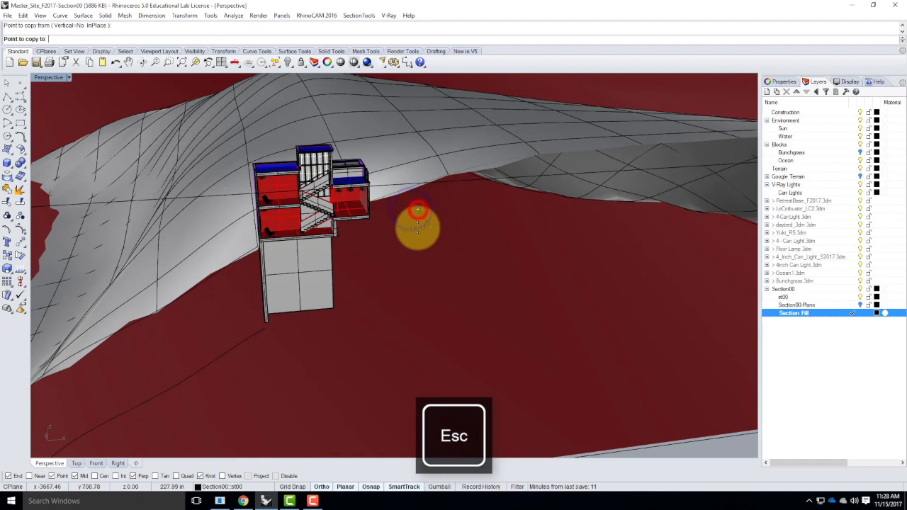
{"action": "key", "text": "Escape"}
Copy the selected right-hand terrain curve vertically straight down with the Vertical option on
{"action": "right_click", "coordinate": [433, 230]}
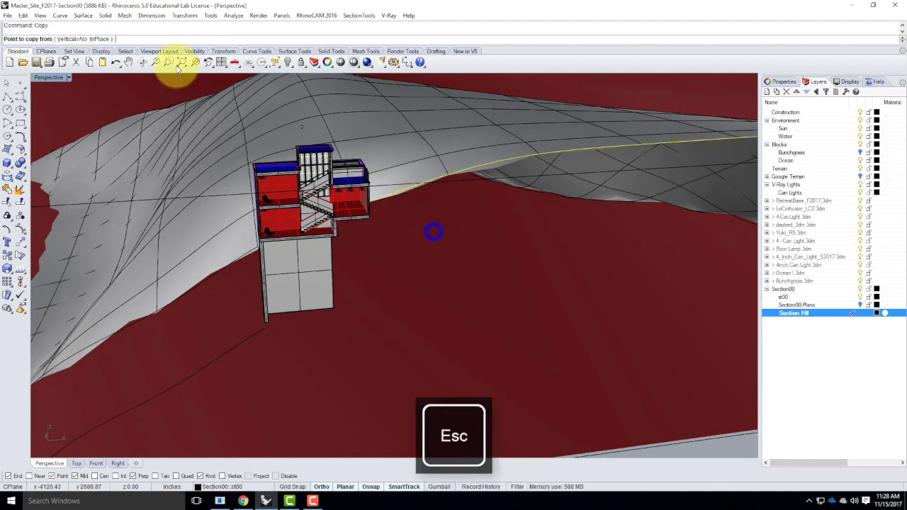
{"action": "left_click", "coordinate": [68, 39]}
{"action": "left_click", "coordinate": [437, 205]}
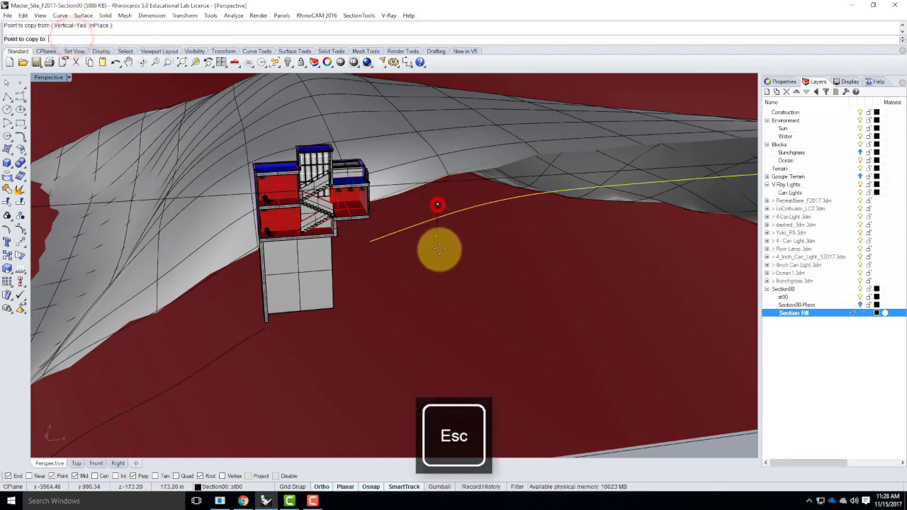
{"action": "left_click", "coordinate": [443, 269]}
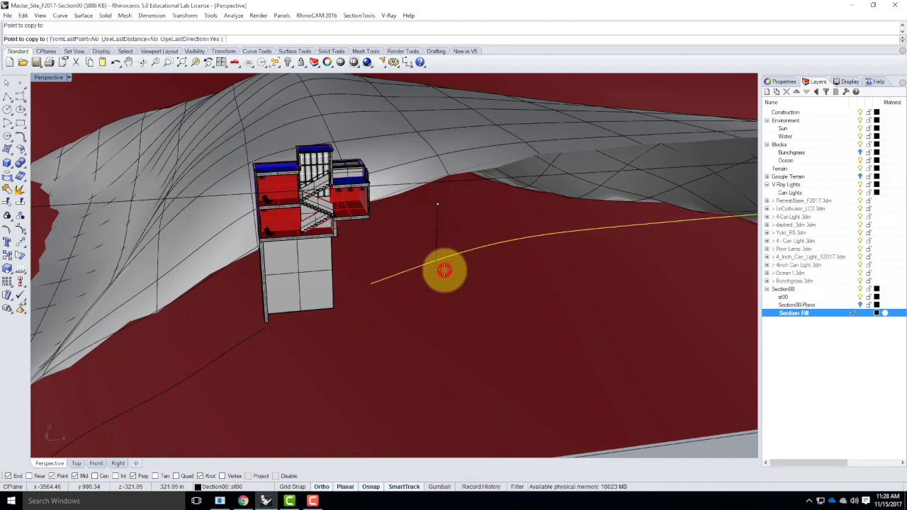
{"action": "key", "text": "Escape"}
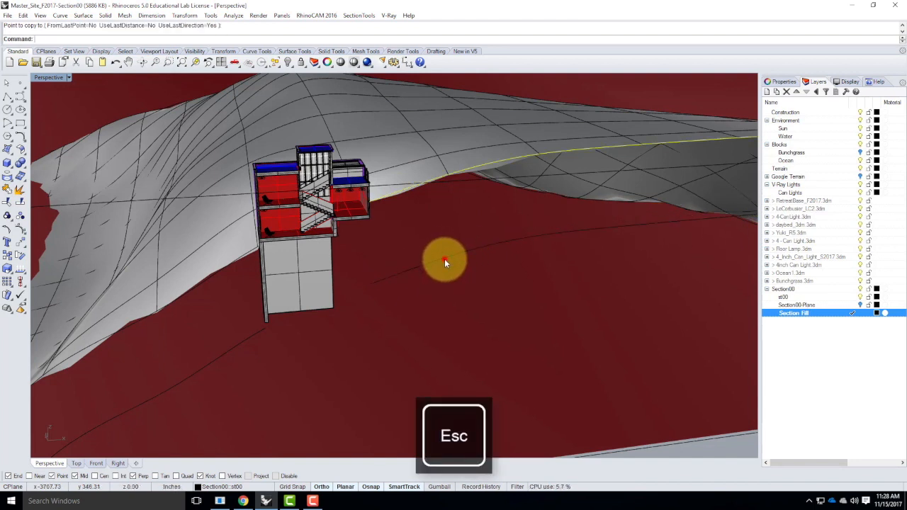
Loft the right-hand terrain curve and its lower copy into a surface with Normal style
{"action": "left_click", "coordinate": [444, 262]}
{"action": "left_click", "coordinate": [486, 285]}
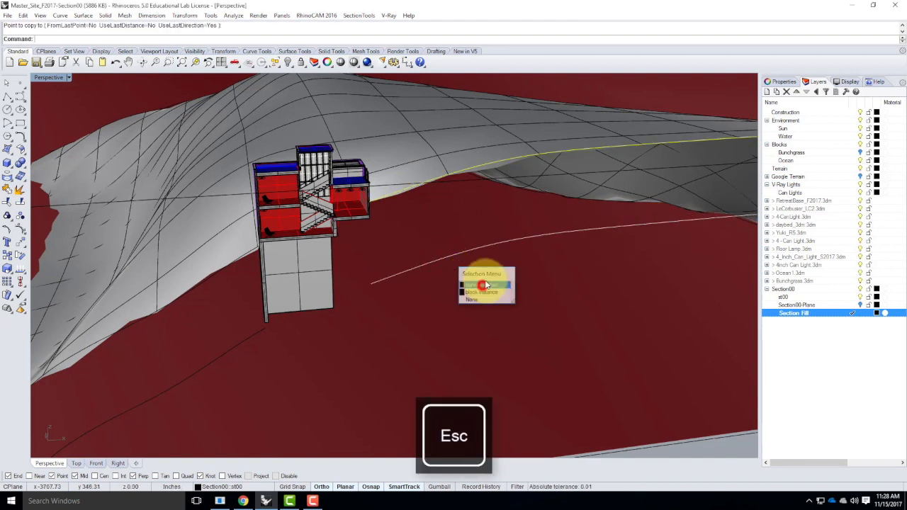
{"action": "key", "text": "Return"}
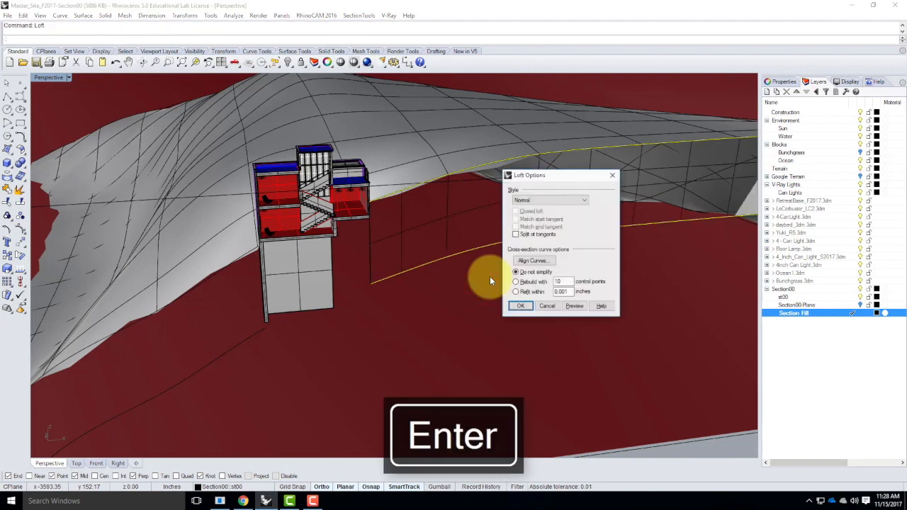
{"action": "left_click", "coordinate": [517, 309]}
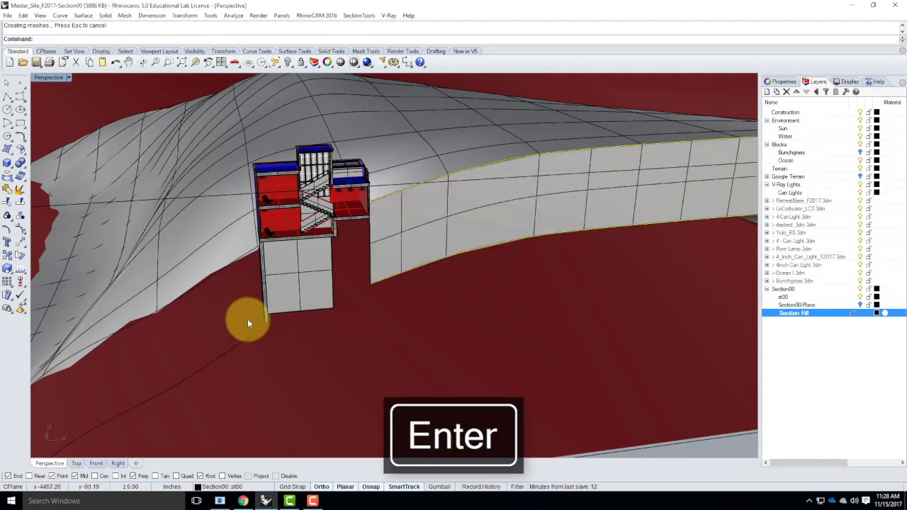
Loft the left-hand terrain curve and its lower copy into a surface with Normal style
{"action": "left_click", "coordinate": [229, 267]}
{"action": "left_click", "coordinate": [255, 284]}
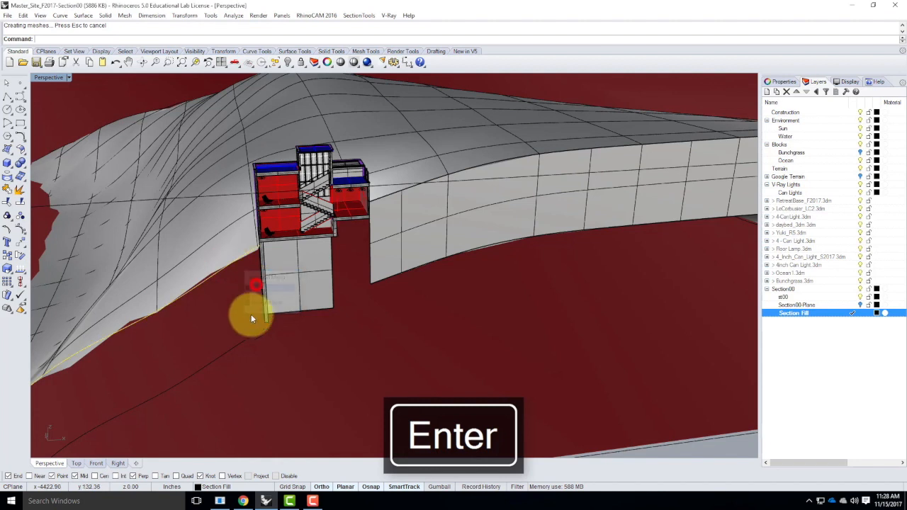
{"action": "left_click", "coordinate": [274, 359]}
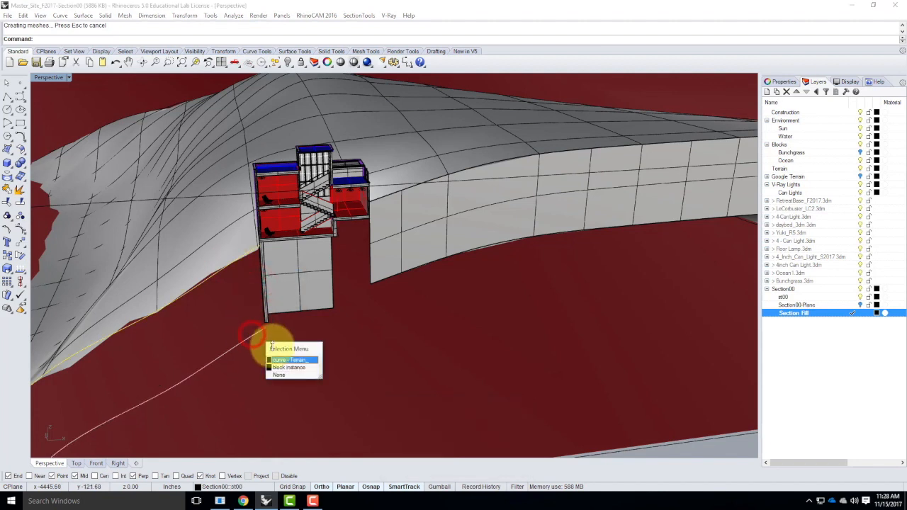
{"action": "left_click", "coordinate": [321, 361]}
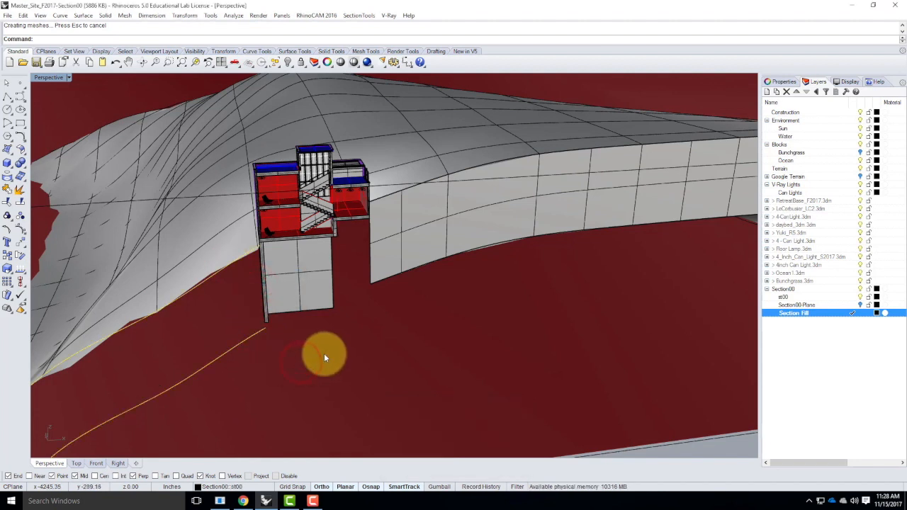
{"action": "key", "text": "Return"}
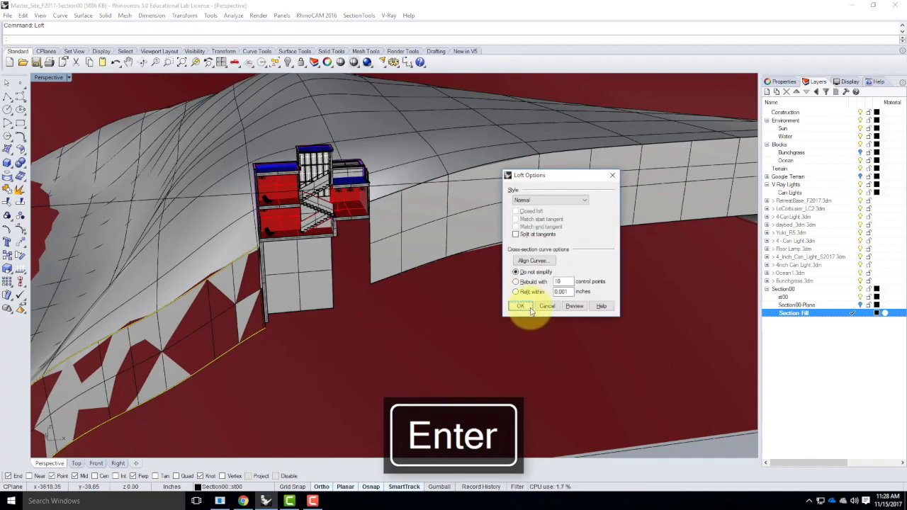
{"action": "left_click", "coordinate": [531, 311]}
{"action": "right_click_drag", "start_coordinate": [524, 361], "coordinate": [496, 366]}
{"action": "scroll", "coordinate": [187, 220], "scroll_direction": "up", "scroll_amount": 5}
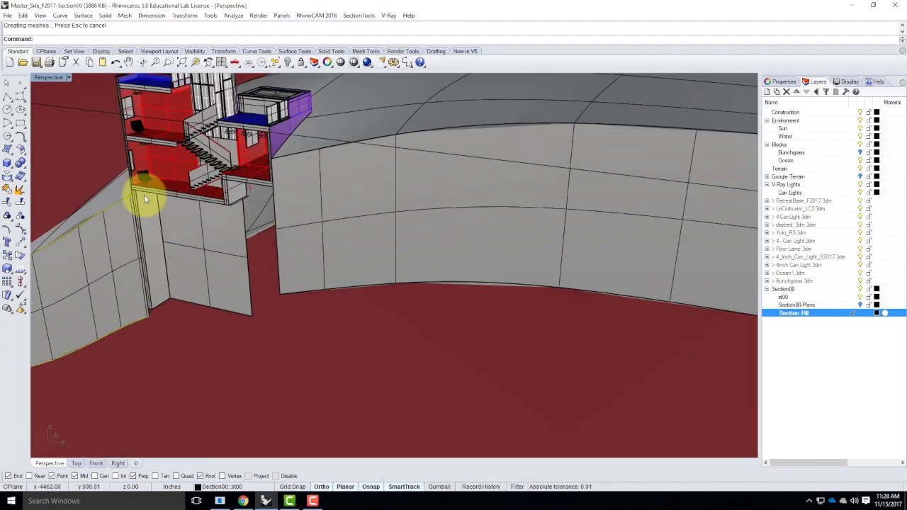
{"action": "right_click_drag", "start_coordinate": [175, 226], "coordinate": [205, 223]}
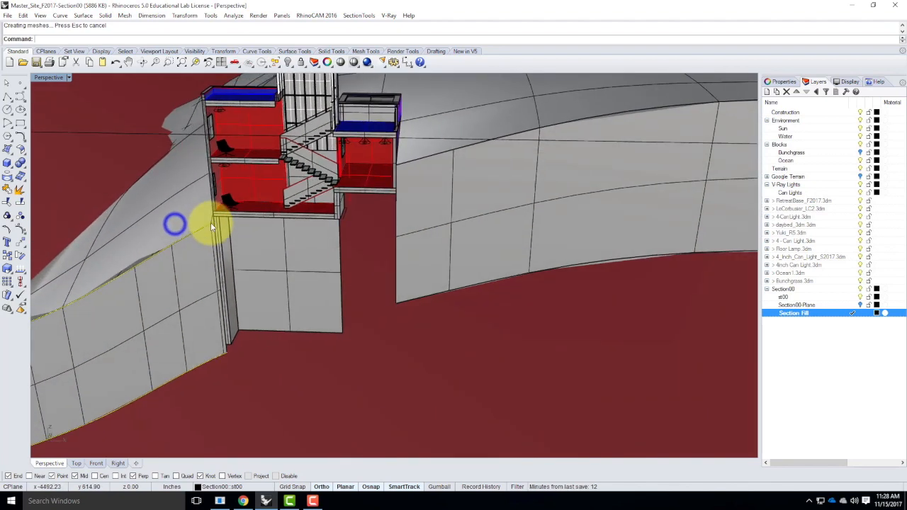
{"action": "left_click", "coordinate": [251, 222]}
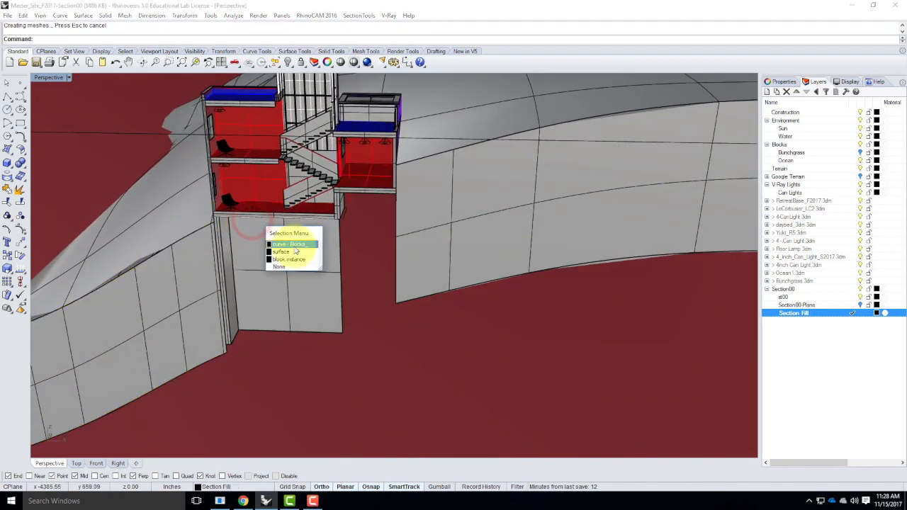
{"action": "key", "text": "Escape"}
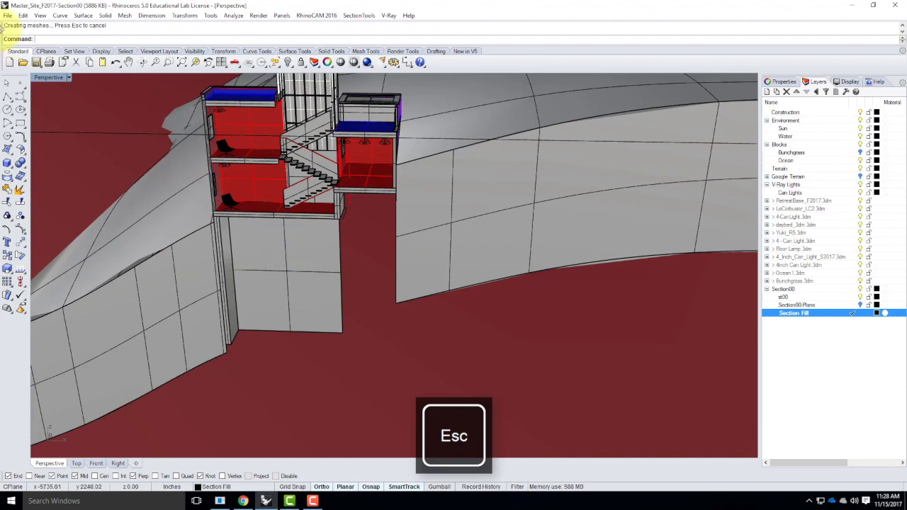
{"action": "left_click", "coordinate": [8, 98]}
{"action": "scroll", "coordinate": [227, 218], "scroll_direction": "up", "scroll_amount": 6}
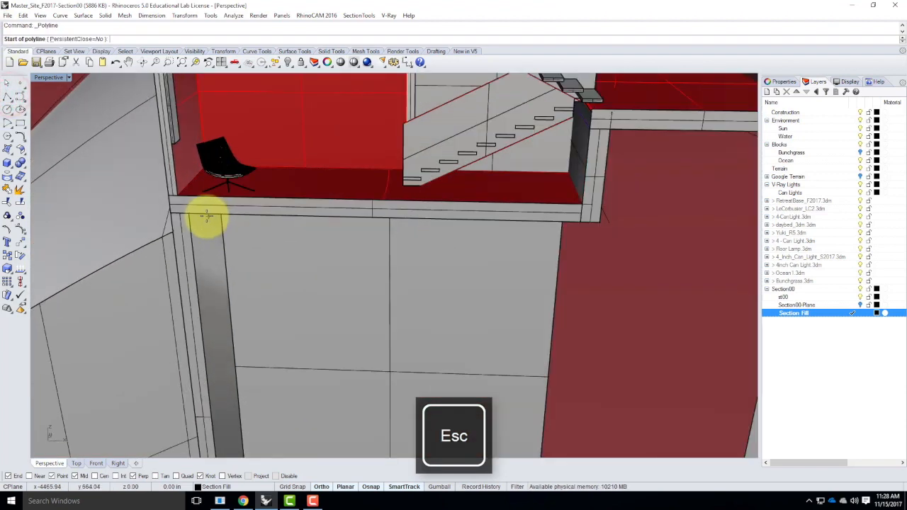
{"action": "left_click", "coordinate": [191, 212]}
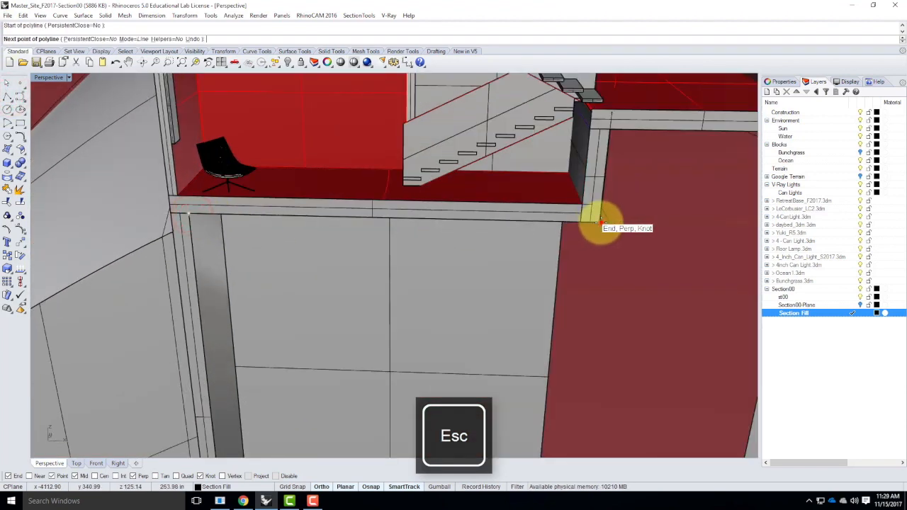
{"action": "left_click", "coordinate": [599, 221]}
{"action": "scroll", "coordinate": [518, 157], "scroll_direction": "down", "scroll_amount": 3}
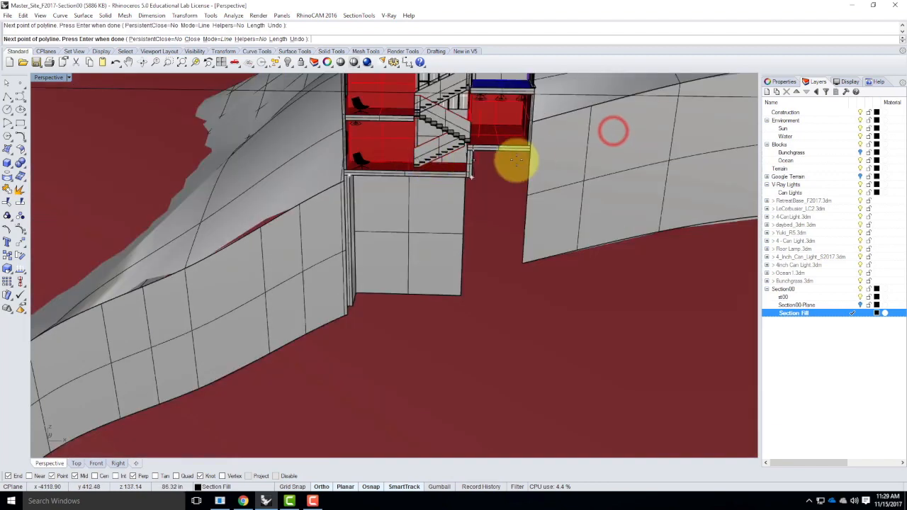
{"action": "key", "text": "ctrl+z"}
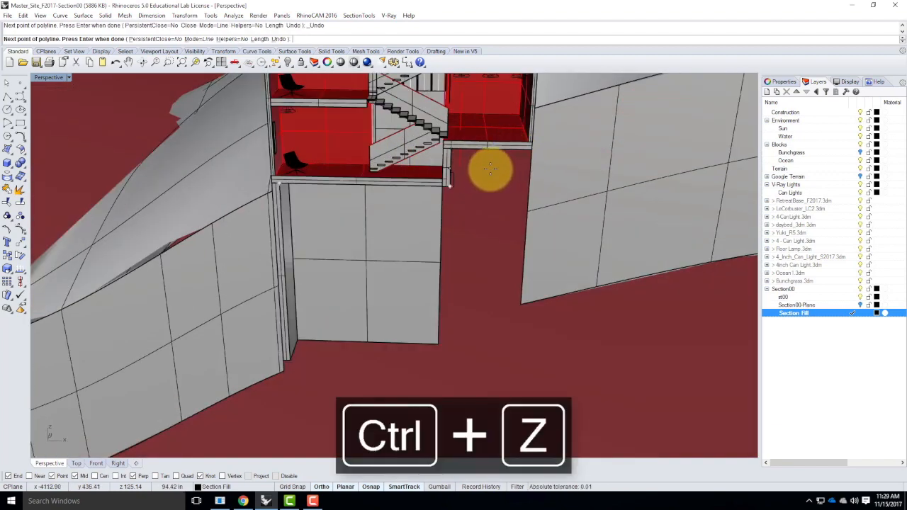
{"action": "key", "text": "Return"}
{"action": "key", "text": "Return"}
Draw a polyline along the floor slab edge across the gap between the building and the right-hand terrain
{"action": "left_click", "coordinate": [451, 147]}
{"action": "left_click", "coordinate": [531, 151]}
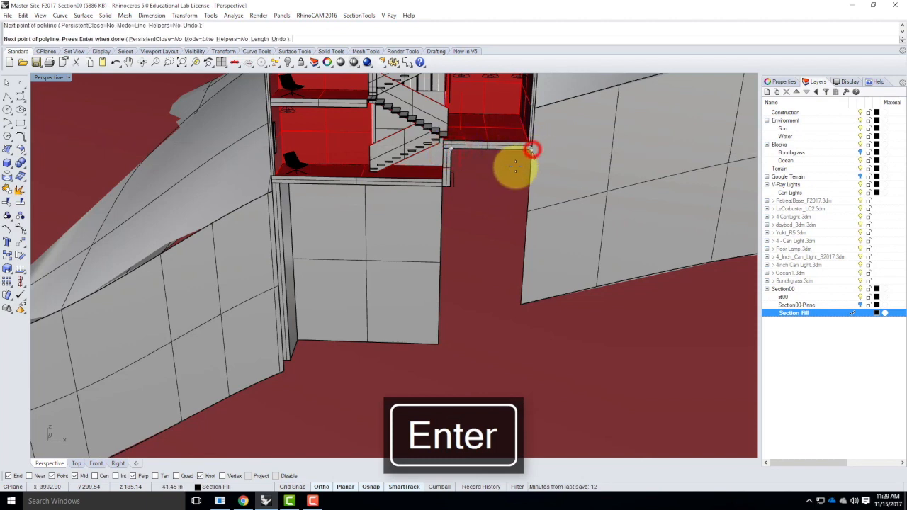
{"action": "key", "text": "Return"}
Copy the new gap line and the slab's lower edge curve vertically straight down to ground level
{"action": "left_click", "coordinate": [502, 151]}
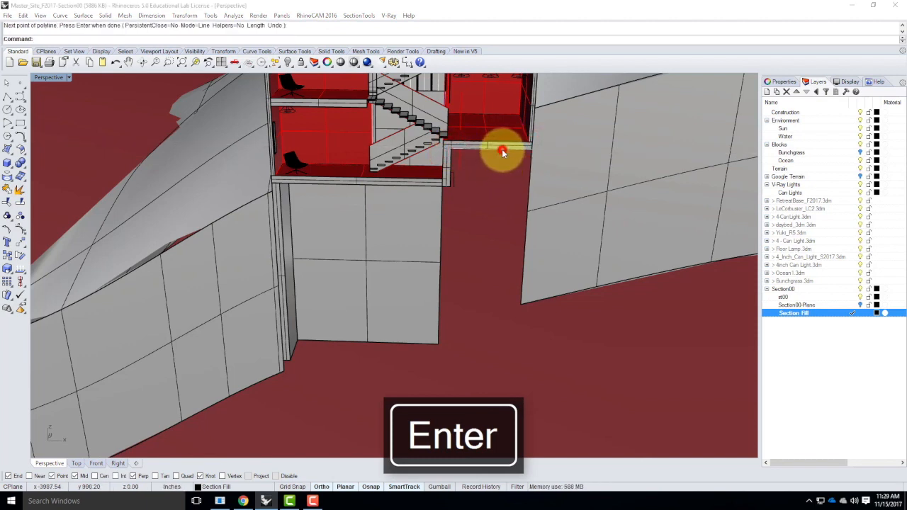
{"action": "left_click", "coordinate": [524, 174]}
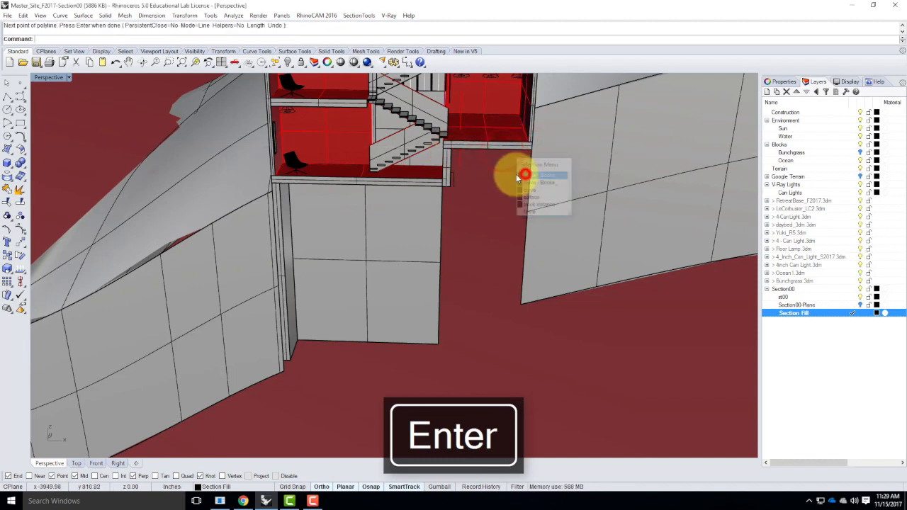
{"action": "left_click", "coordinate": [388, 189]}
{"action": "left_click", "coordinate": [420, 221]}
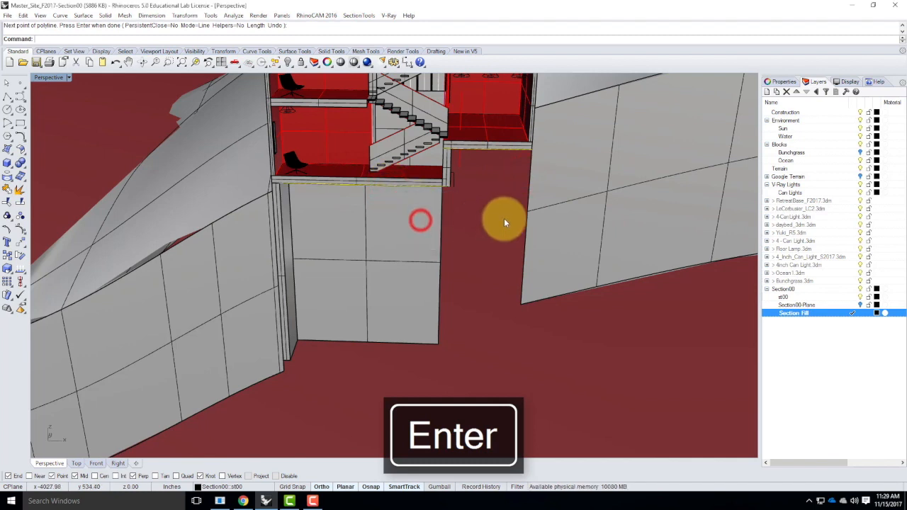
{"action": "key", "text": "Return"}
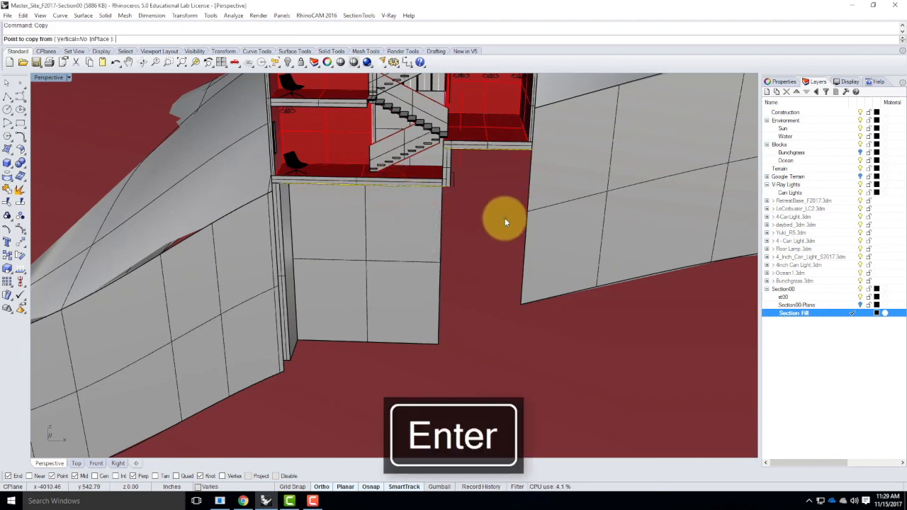
{"action": "type", "text": "v"}
{"action": "key", "text": "Return"}
{"action": "left_click", "coordinate": [533, 152]}
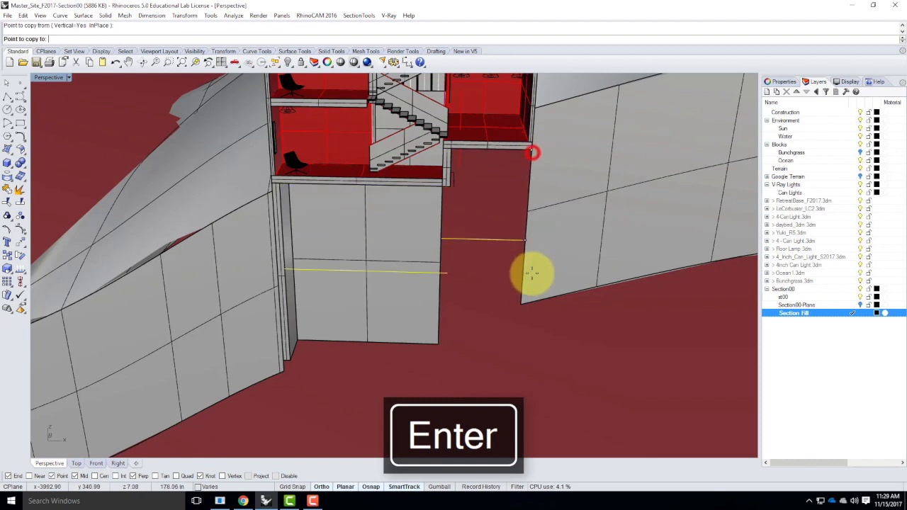
{"action": "left_click", "coordinate": [528, 303]}
{"action": "key", "text": "Escape"}
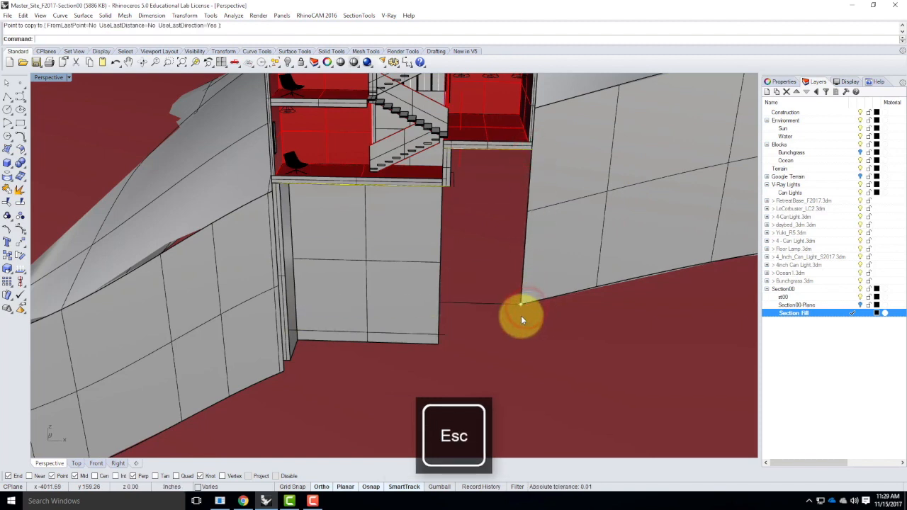
Loft the gap line and its lower copy into a surface
{"action": "left_click", "coordinate": [506, 302]}
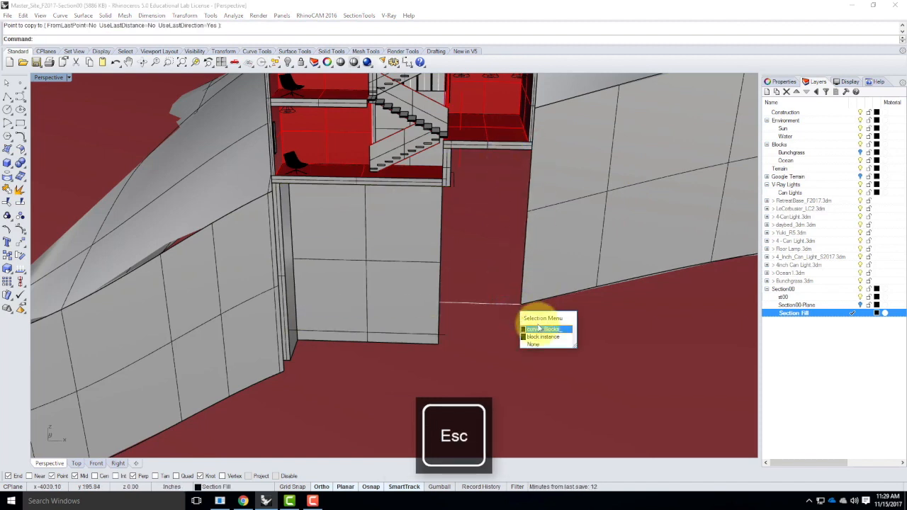
{"action": "left_click", "coordinate": [539, 328]}
{"action": "left_click", "coordinate": [501, 149], "text": "shift"}
{"action": "left_click", "coordinate": [531, 172]}
{"action": "key", "text": "Return"}
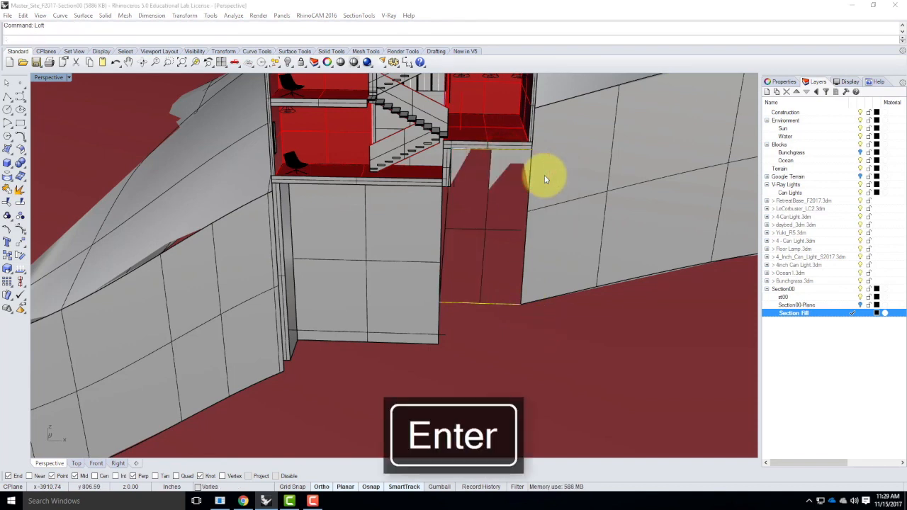
{"action": "left_click", "coordinate": [527, 305]}
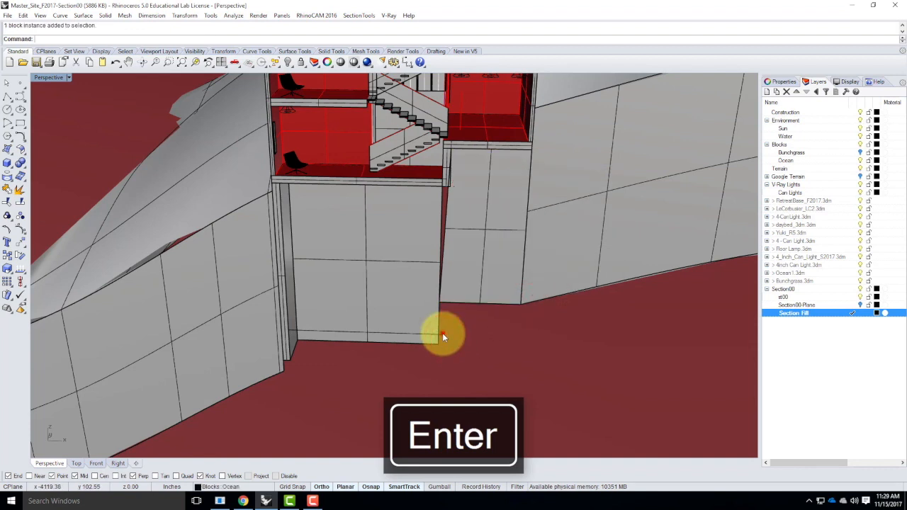
Loft the slab's lower edge curve and its copy beneath the building into a surface
{"action": "left_click", "coordinate": [442, 333]}
{"action": "left_click", "coordinate": [484, 359]}
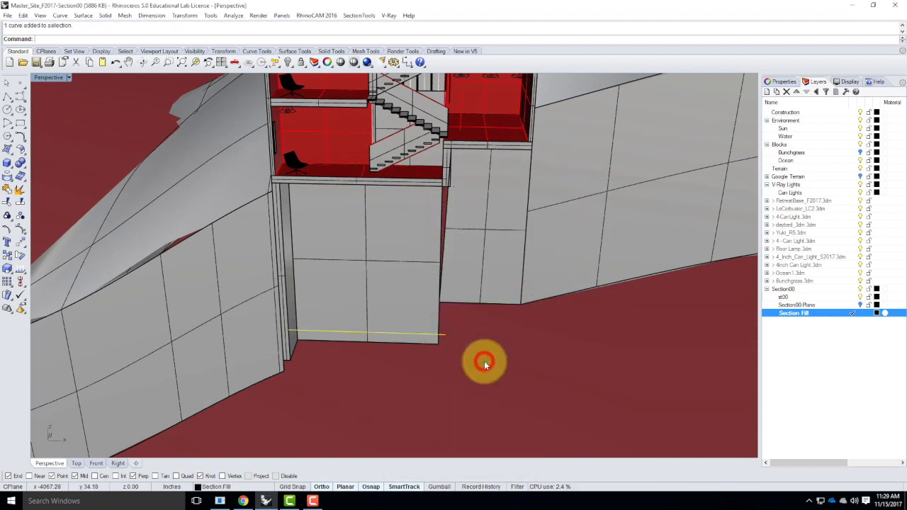
{"action": "left_click", "coordinate": [430, 192], "text": "shift"}
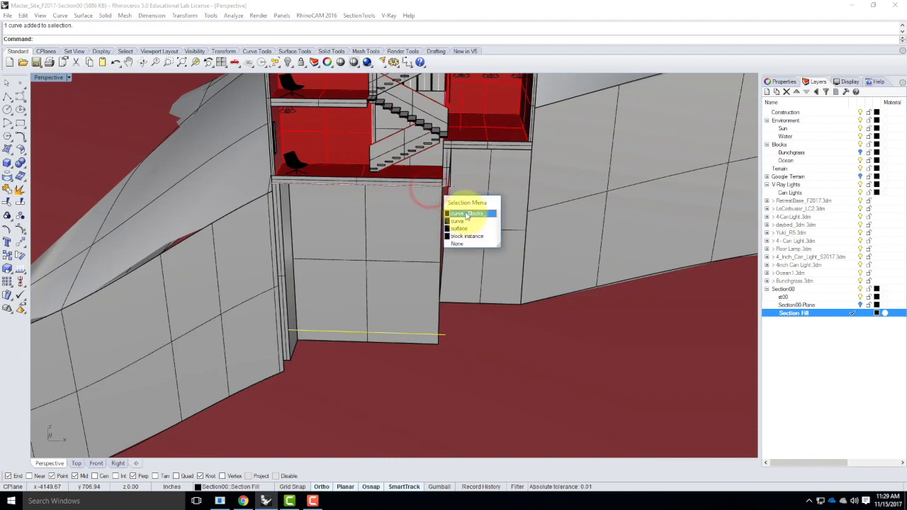
{"action": "left_click", "coordinate": [464, 211]}
{"action": "type", "text": "loft"}
{"action": "key", "text": "Return"}
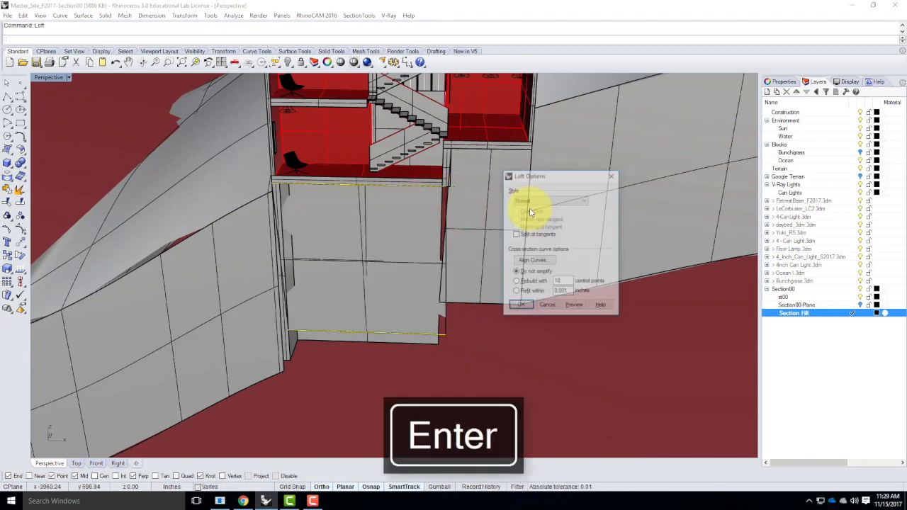
{"action": "left_click", "coordinate": [522, 306]}
Clear the section clipping from all views with SectionTools
{"action": "left_click", "coordinate": [469, 202]}
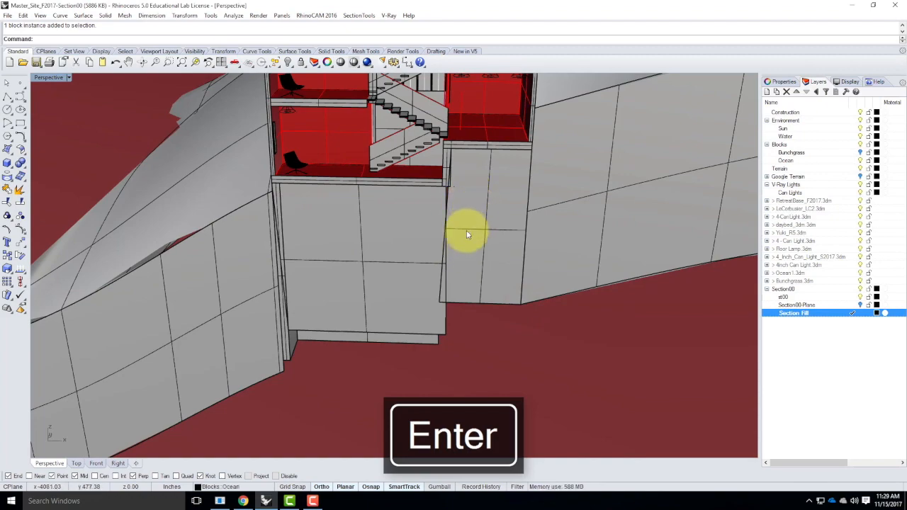
{"action": "mouse_move", "coordinate": [328, 229]}
{"action": "right_mouse_down"}
{"action": "mouse_move", "coordinate": [354, 247]}
{"action": "mouse_move", "coordinate": [425, 260]}
{"action": "mouse_move", "coordinate": [472, 223]}
{"action": "mouse_move", "coordinate": [354, 227]}
{"action": "mouse_move", "coordinate": [383, 247]}
{"action": "right_mouse_up"}
{"action": "scroll", "coordinate": [440, 168], "scroll_direction": "up", "scroll_amount": 8}
{"action": "right_click_drag", "start_coordinate": [477, 296], "coordinate": [412, 314]}
{"action": "scroll", "coordinate": [401, 307], "scroll_direction": "down", "scroll_amount": 8}
{"action": "scroll", "coordinate": [322, 228], "scroll_direction": "up", "scroll_amount": 8}
{"action": "right_click_drag", "start_coordinate": [468, 262], "coordinate": [347, 250]}
{"action": "scroll", "coordinate": [478, 315], "scroll_direction": "down", "scroll_amount": 3}
{"action": "scroll", "coordinate": [246, 295], "scroll_direction": "up", "scroll_amount": 6}
{"action": "right_click_drag", "start_coordinate": [446, 291], "coordinate": [422, 290]}
{"action": "scroll", "coordinate": [159, 176], "scroll_direction": "up", "scroll_amount": 6}
{"action": "scroll", "coordinate": [289, 185], "scroll_direction": "down", "scroll_amount": 6}
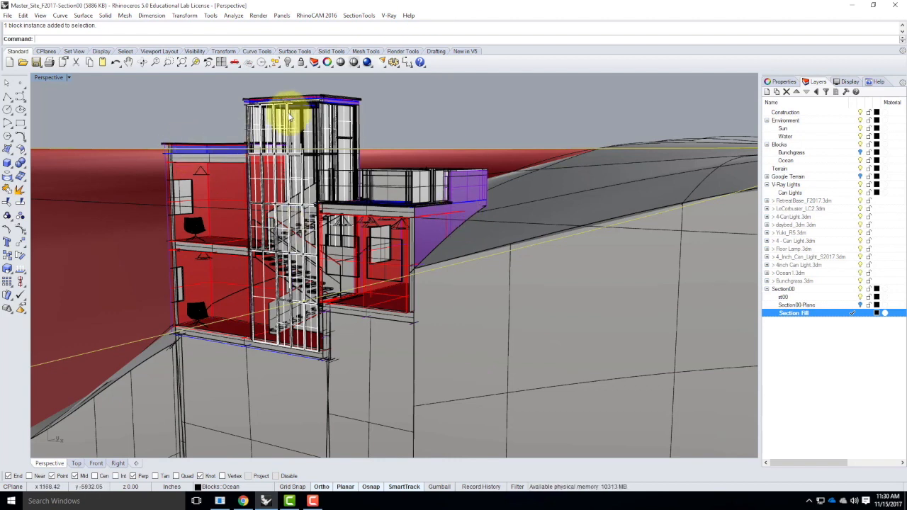
{"action": "left_click", "coordinate": [367, 17]}
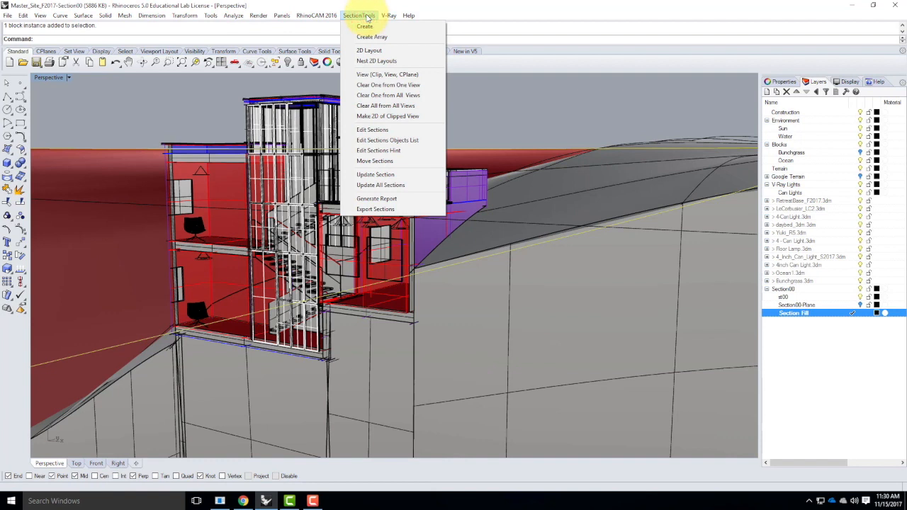
{"action": "left_click", "coordinate": [364, 106]}
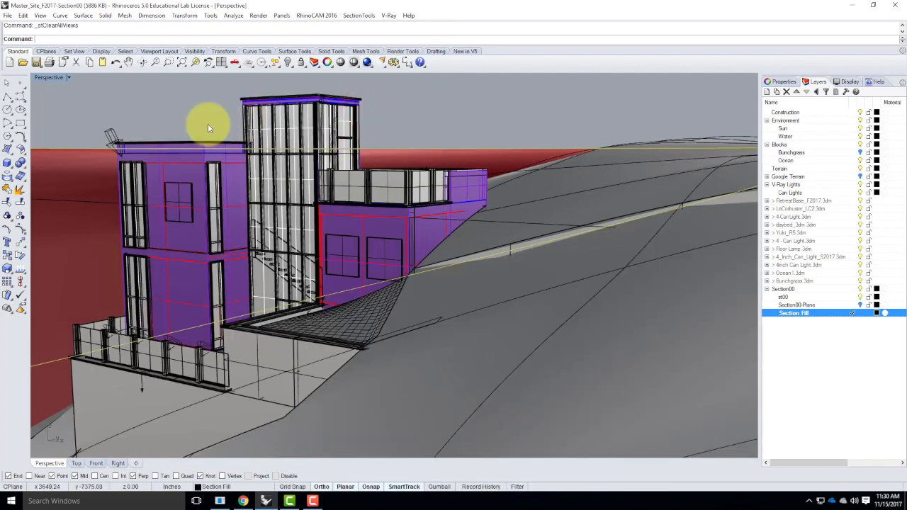
Explode the building's block instance
{"action": "right_click_drag", "start_coordinate": [217, 146], "coordinate": [527, 267]}
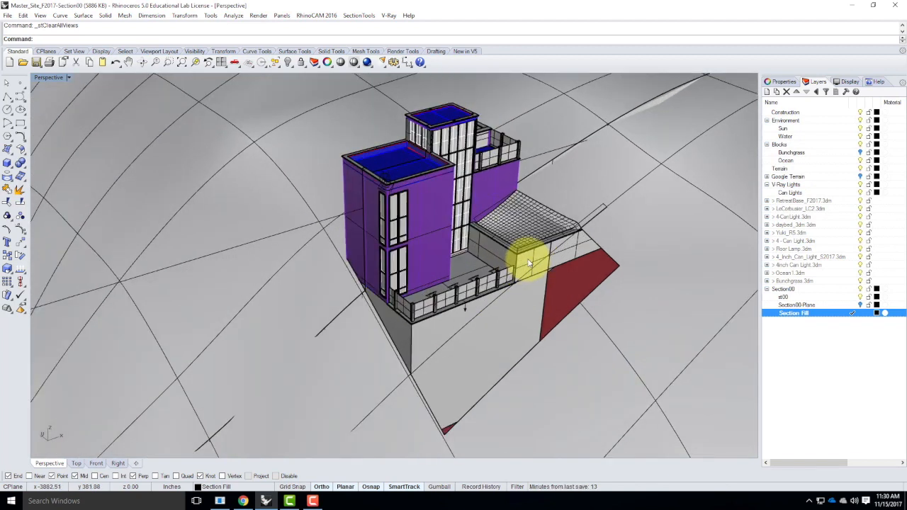
{"action": "left_click", "coordinate": [424, 205]}
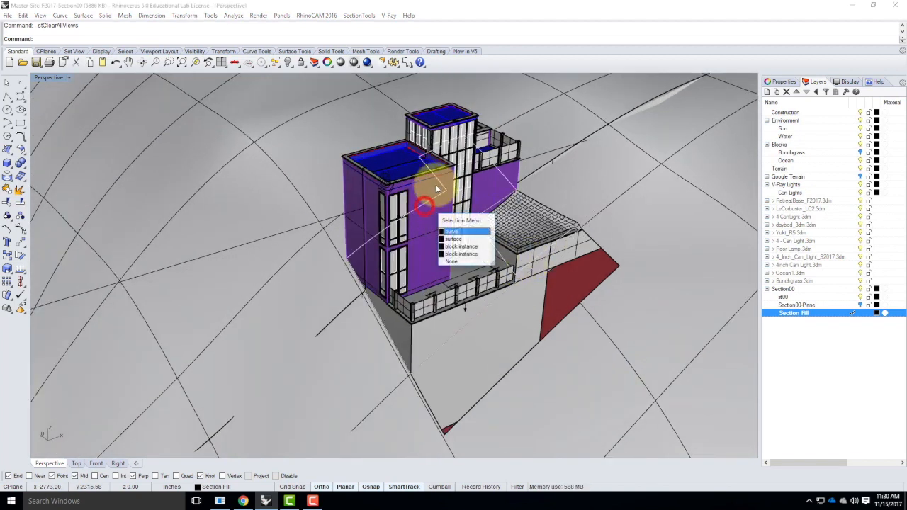
{"action": "left_click", "coordinate": [464, 247]}
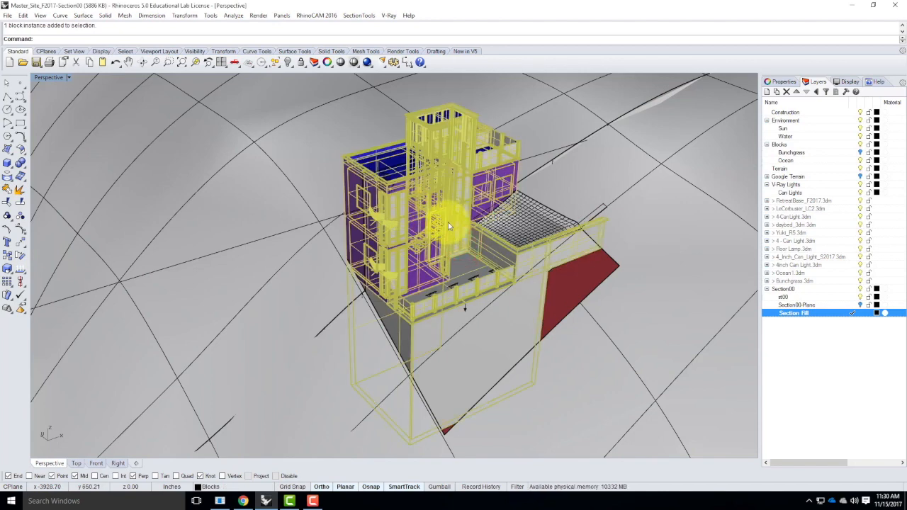
{"action": "type", "text": "Explode"}
{"action": "key", "text": "Return"}
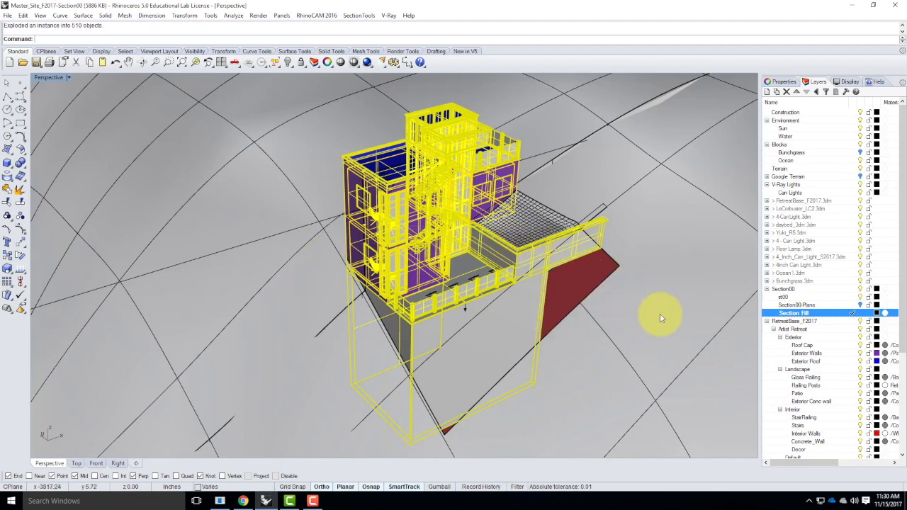
Select all remaining block instances in the model
{"action": "key", "text": "Escape"}
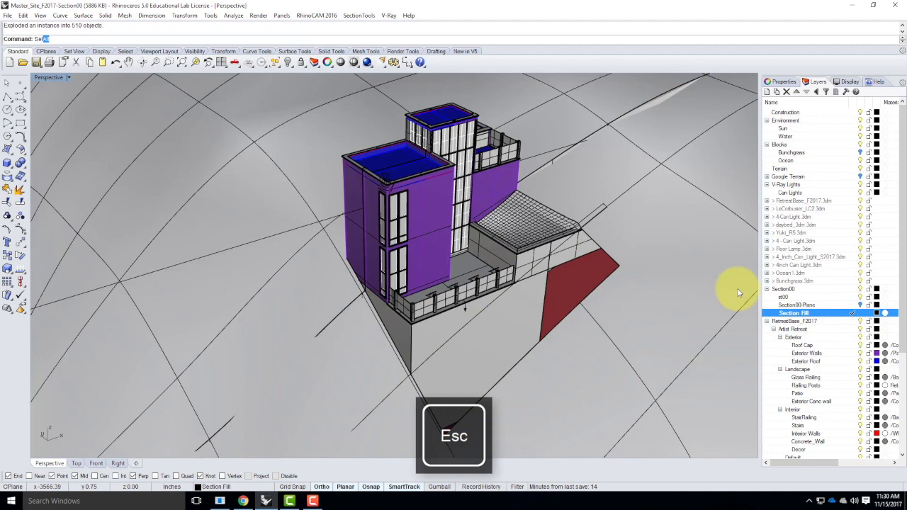
{"action": "type", "text": "Bl"}
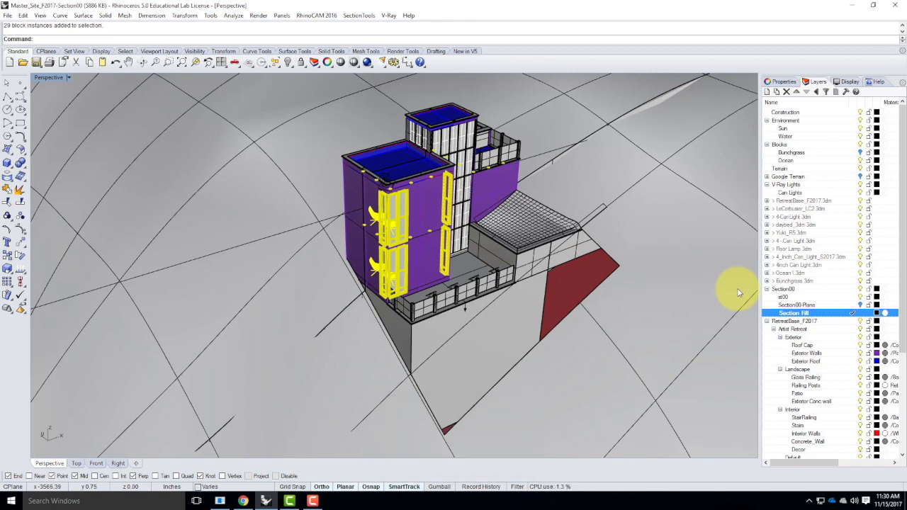
Explode the selected block instances, then select the newly exposed block instances and explode them as well
{"action": "type", "text": "Explode"}
{"action": "key", "text": "Return"}
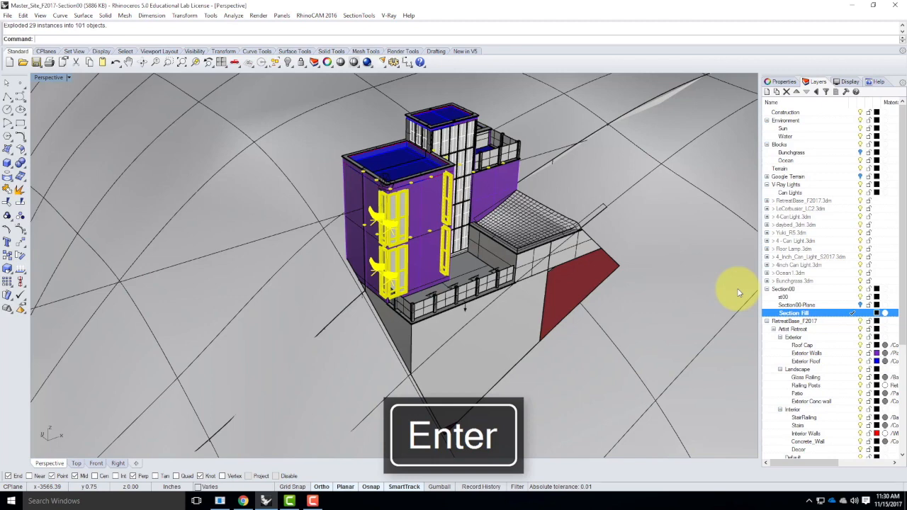
{"action": "key", "text": "Escape"}
{"action": "type", "text": "Se"}
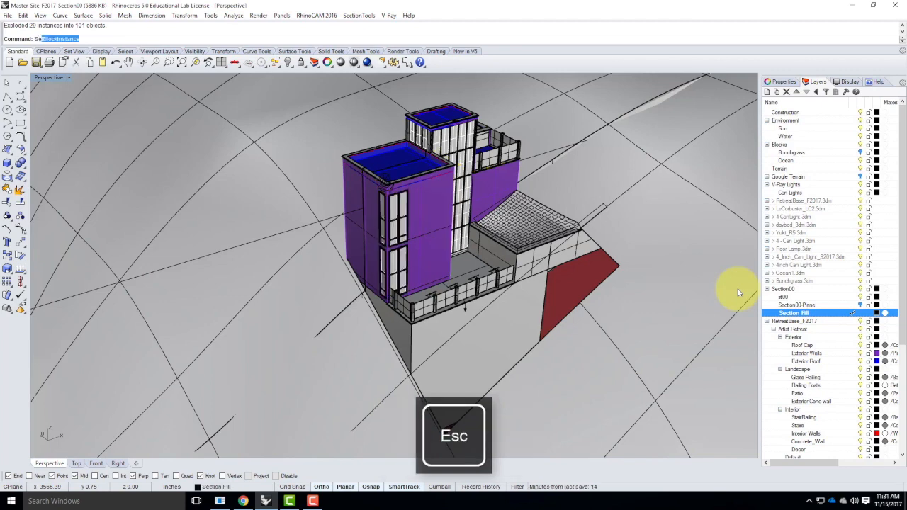
{"action": "key", "text": "Return"}
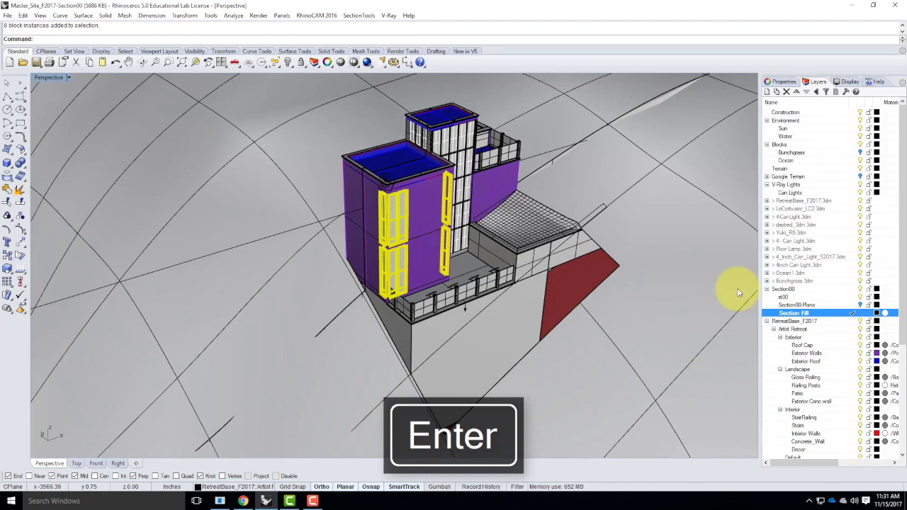
{"action": "key", "text": "Return"}
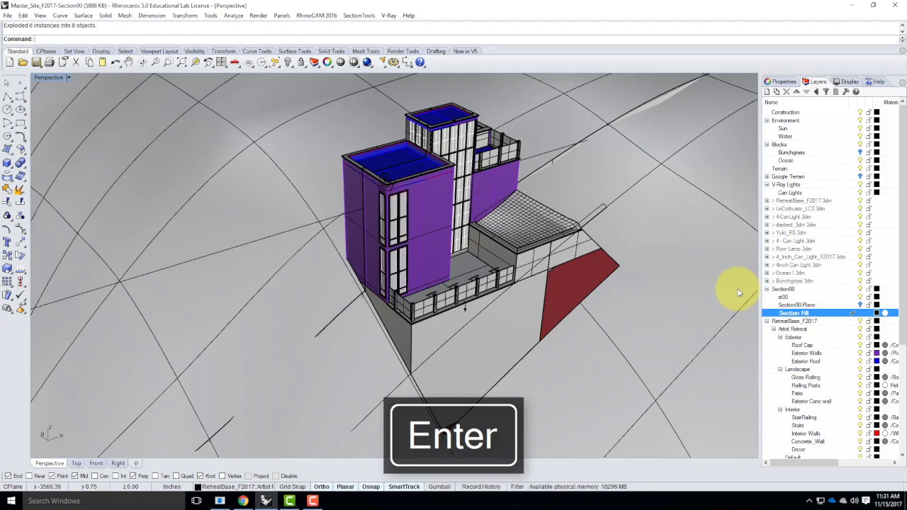
Select the next level of nested block instances with SelBlockInstance and explode them
{"action": "key", "text": "Escape"}
{"action": "type", "text": "SelS"}
{"action": "key", "text": "BackSpace"}
{"action": "key", "text": "BackSpace"}
{"action": "key", "text": "BackSpace"}
{"action": "type", "text": "lB"}
{"action": "key", "text": "Return"}
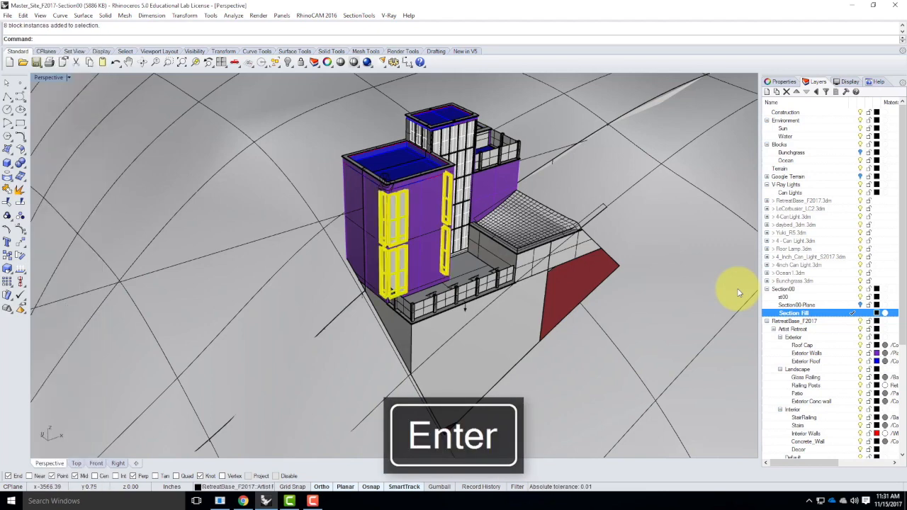
{"action": "type", "text": "Explode"}
{"action": "key", "text": "Return"}
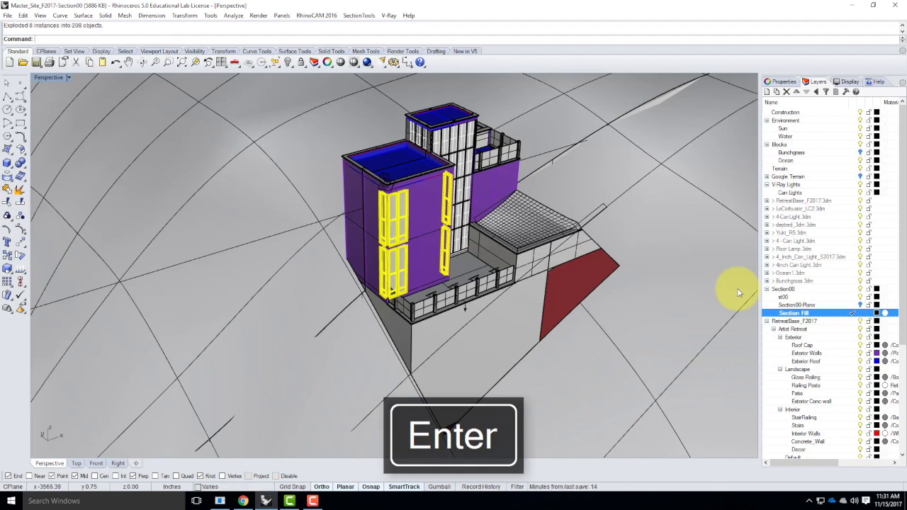
Check with SelBlockInstance whether any block instances remain in the model
{"action": "key", "text": "Escape"}
{"action": "type", "text": "SelBlockInstance"}
{"action": "key", "text": "Return"}
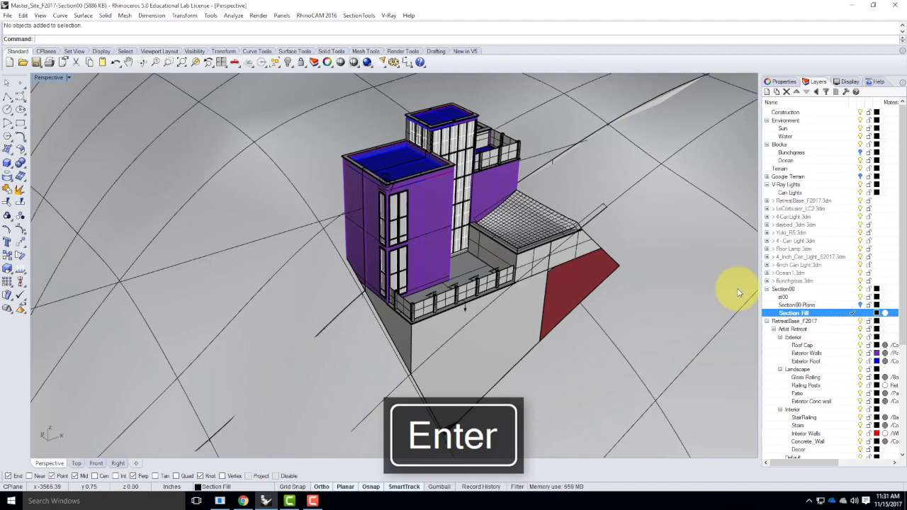
{"action": "type", "text": "Sle"}
{"action": "key", "text": "BackSpace"}
{"action": "key", "text": "BackSpace"}
{"action": "key", "text": "BackSpace"}
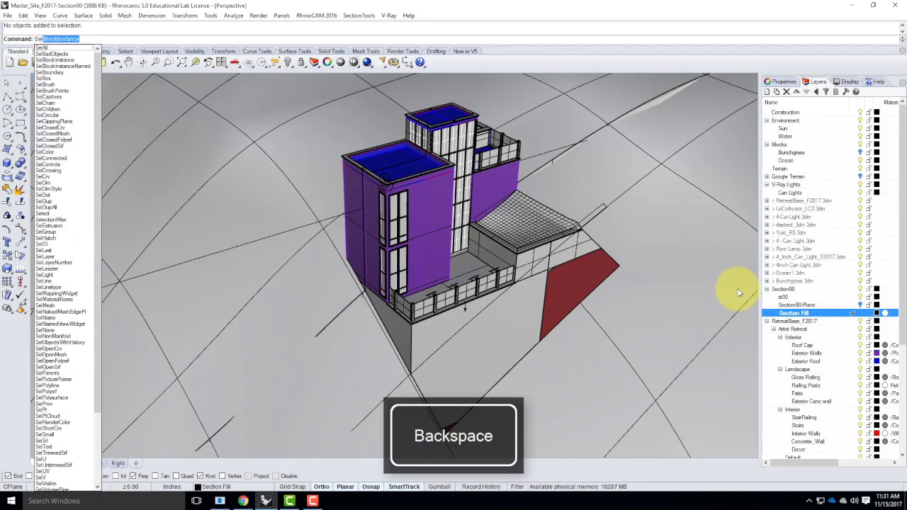
{"action": "key", "text": "Return"}
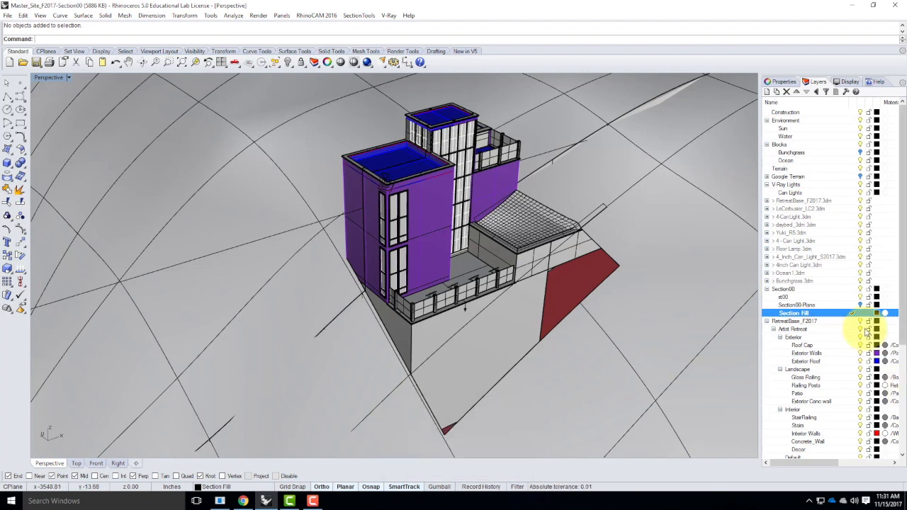
Turn on the visibility of the Section00-Plane layer
{"action": "left_click", "coordinate": [804, 201]}
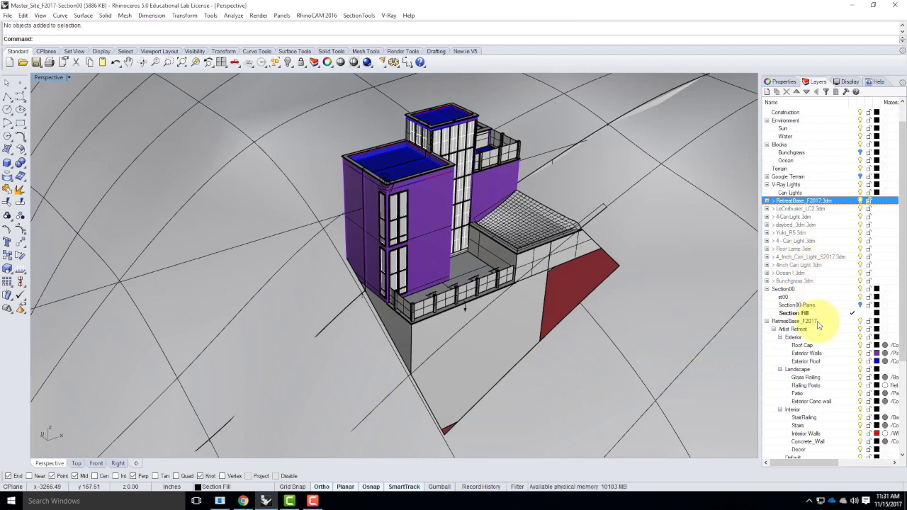
{"action": "scroll", "coordinate": [814, 304], "scroll_direction": "down", "scroll_amount": 6}
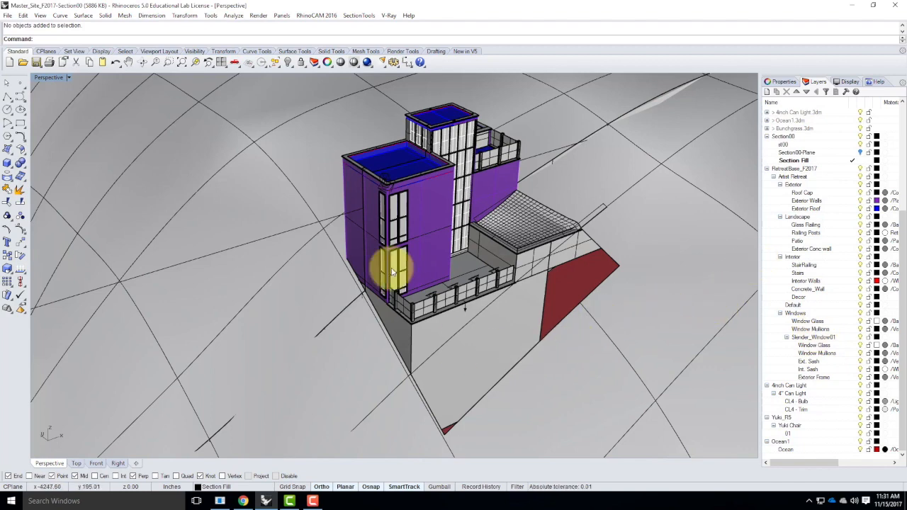
{"action": "right_click_drag", "start_coordinate": [309, 258], "coordinate": [345, 273]}
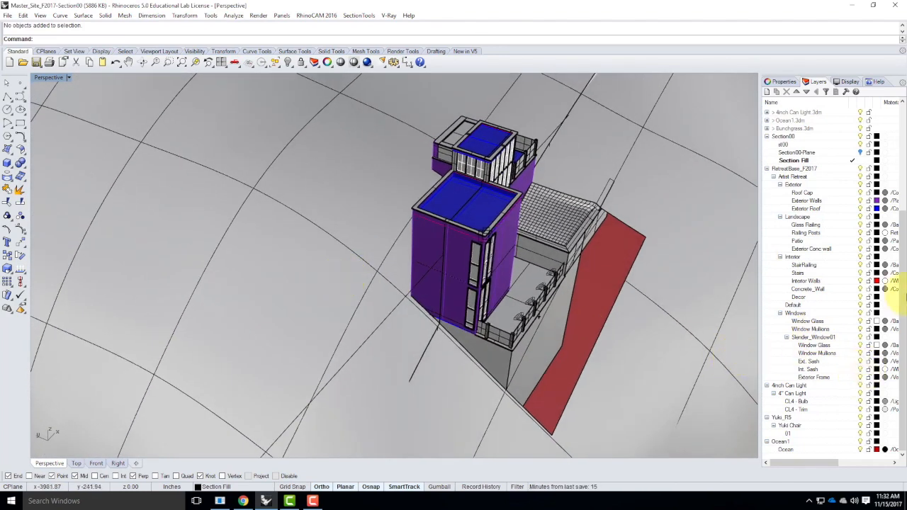
{"action": "left_click", "coordinate": [802, 152]}
{"action": "left_click", "coordinate": [859, 152]}
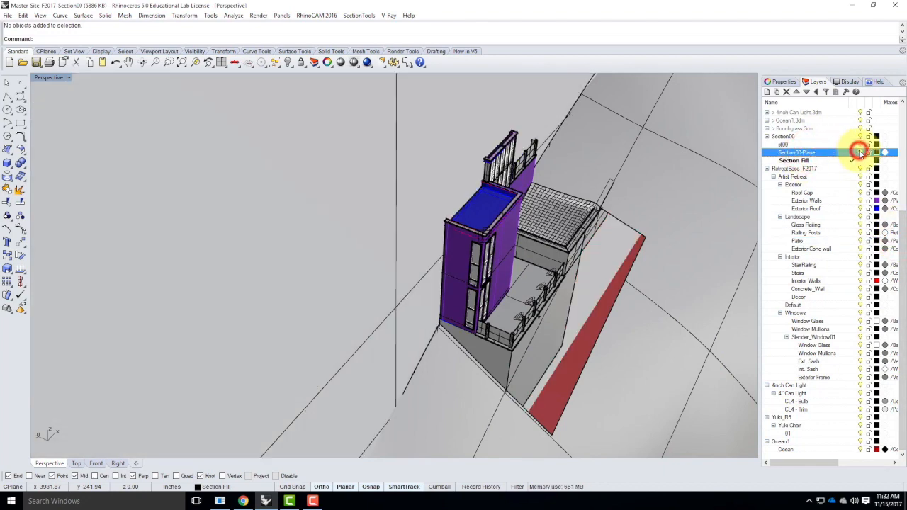
Select every object except the section plane surface and split them all using the Section00-Plane surface as cutter
{"action": "mouse_move", "coordinate": [663, 297]}
{"action": "right_mouse_down"}
{"action": "mouse_move", "coordinate": [611, 287]}
{"action": "mouse_move", "coordinate": [672, 295]}
{"action": "mouse_move", "coordinate": [654, 303]}
{"action": "right_mouse_up"}
{"action": "scroll", "coordinate": [654, 304], "scroll_direction": "down", "scroll_amount": 7}
{"action": "scroll", "coordinate": [515, 287], "scroll_direction": "down", "scroll_amount": 12}
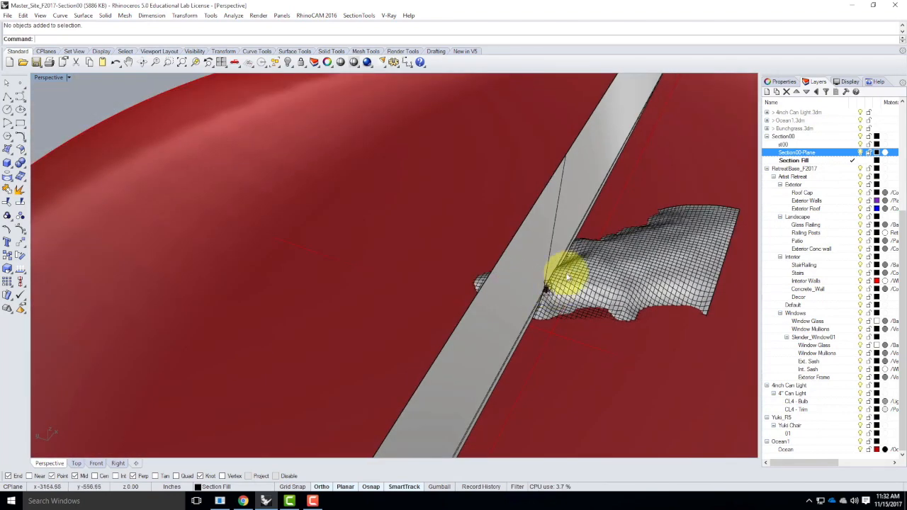
{"action": "key", "text": "Escape"}
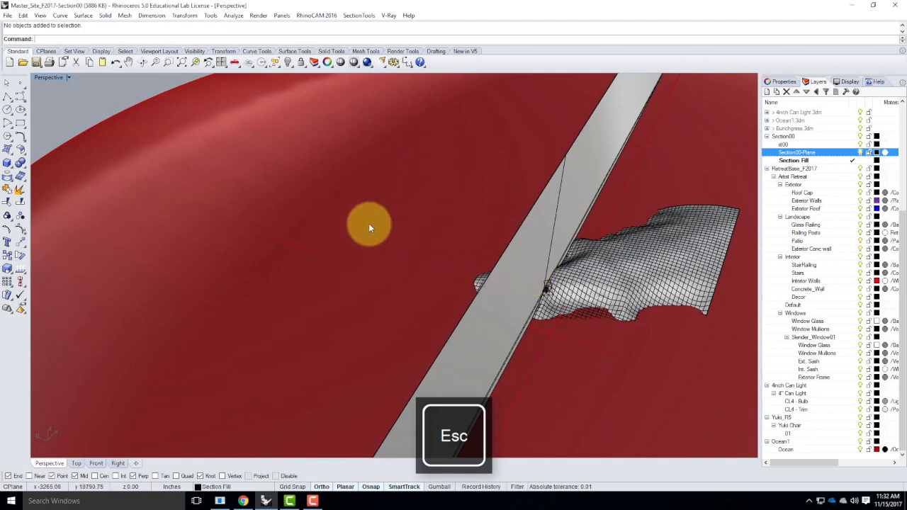
{"action": "right_click_drag", "start_coordinate": [368, 223], "coordinate": [443, 232]}
{"action": "key", "text": "ctrl+a"}
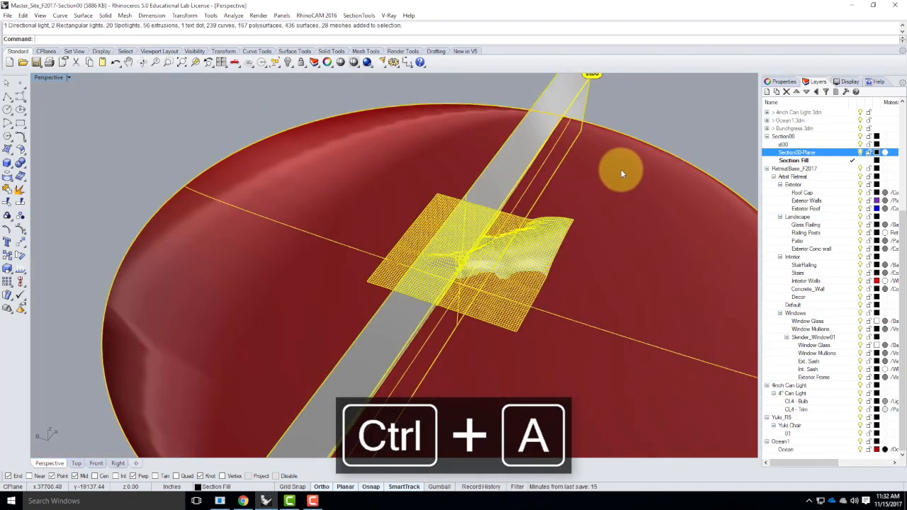
{"action": "left_click", "coordinate": [559, 101], "text": "ctrl"}
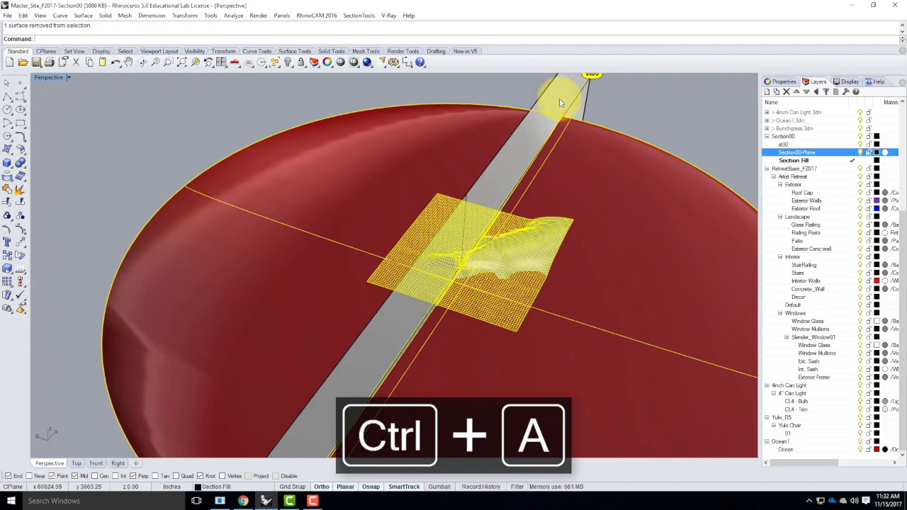
{"action": "type", "text": "split"}
{"action": "key", "text": "Return"}
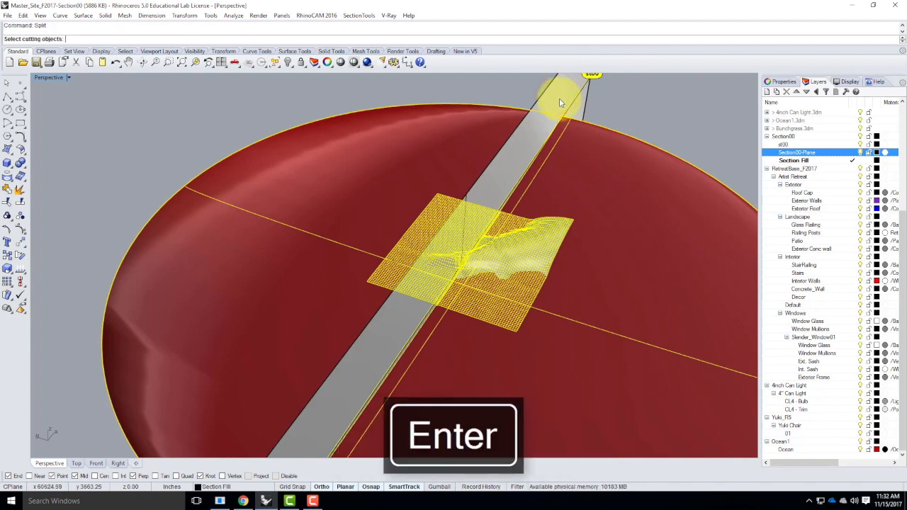
{"action": "left_click", "coordinate": [552, 90]}
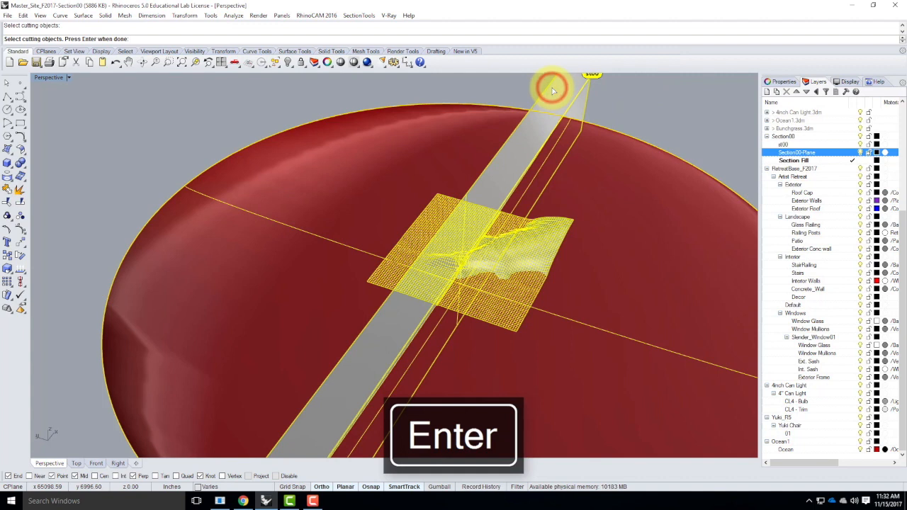
{"action": "key", "text": "Return"}
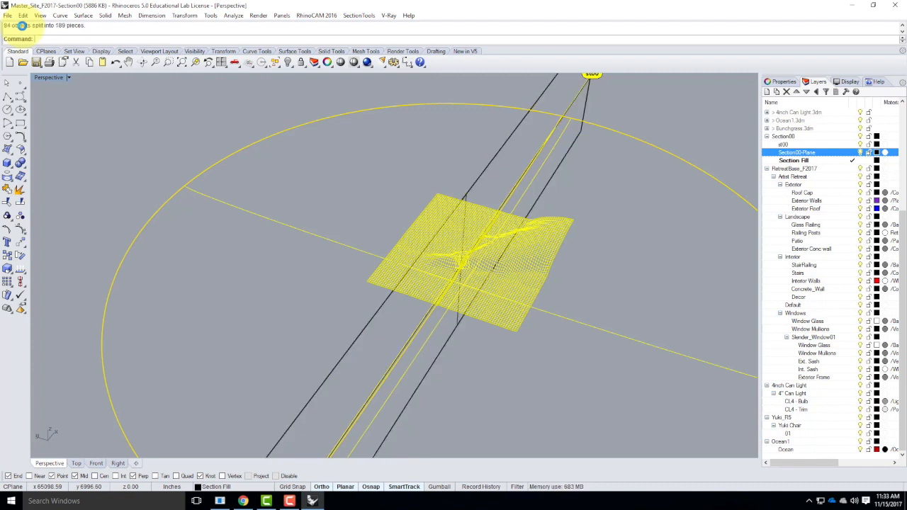
Switch to the four-viewport layout and set the Right viewport to the Left view
{"action": "left_click", "coordinate": [172, 151]}
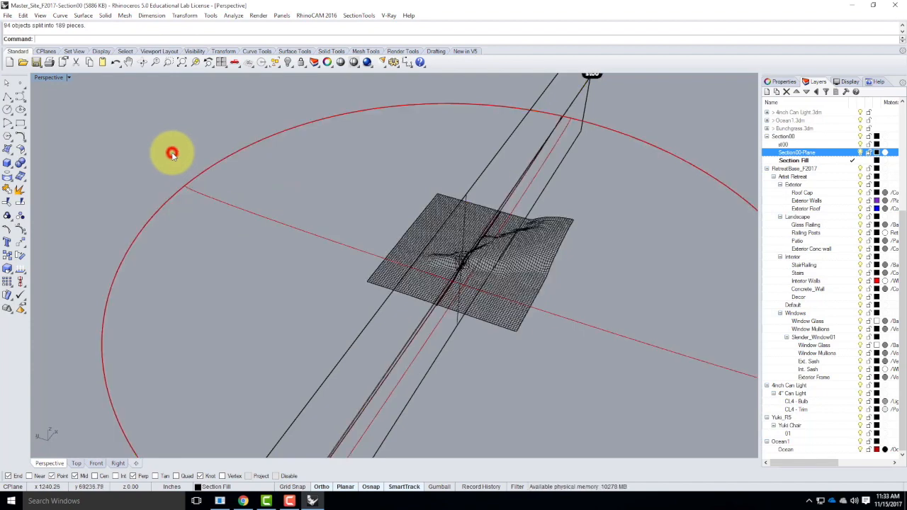
{"action": "double_click", "coordinate": [55, 78]}
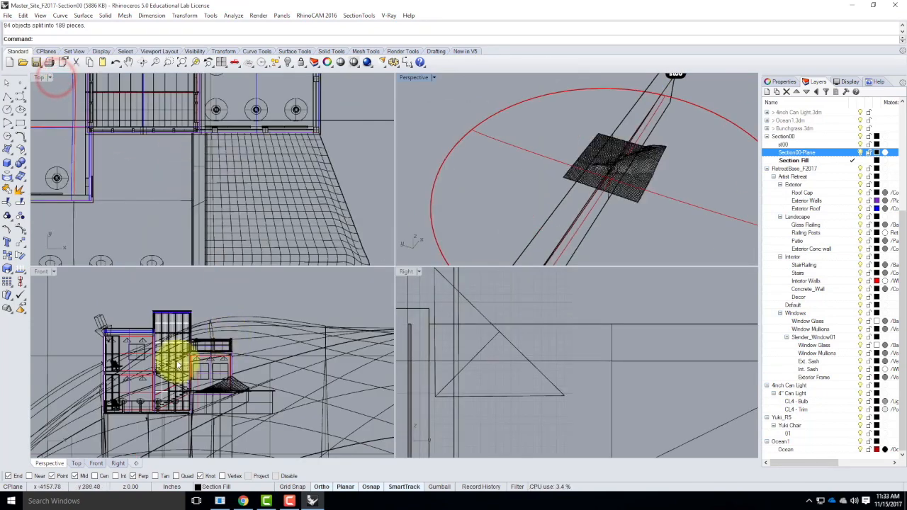
{"action": "scroll", "coordinate": [432, 320], "scroll_direction": "down", "scroll_amount": 5}
{"action": "scroll", "coordinate": [471, 364], "scroll_direction": "down", "scroll_amount": 5}
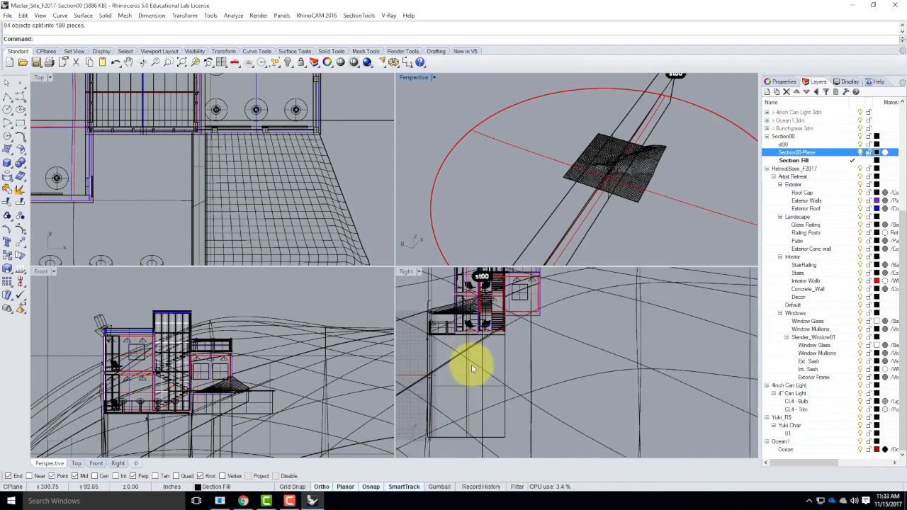
{"action": "left_click", "coordinate": [418, 272]}
{"action": "mouse_move", "coordinate": [473, 347]}
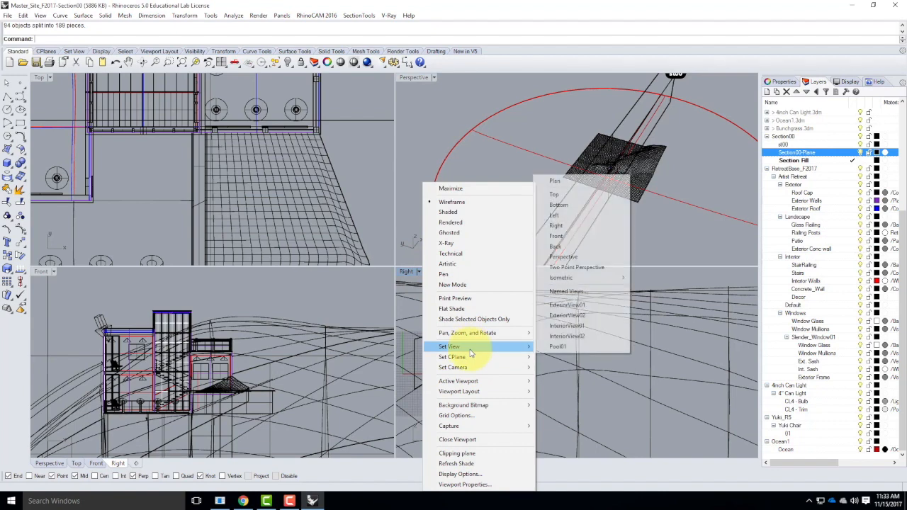
{"action": "left_click", "coordinate": [578, 214]}
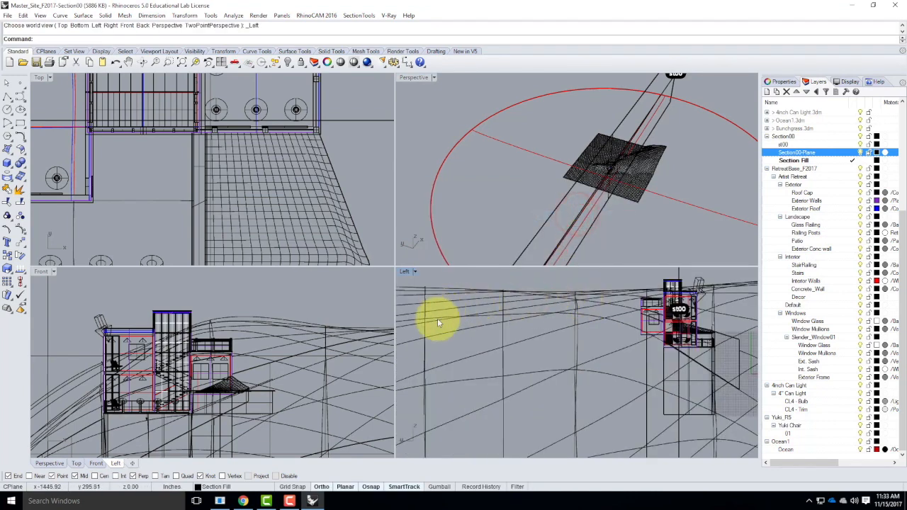
{"action": "left_click_drag", "start_coordinate": [615, 278], "coordinate": [562, 455]}
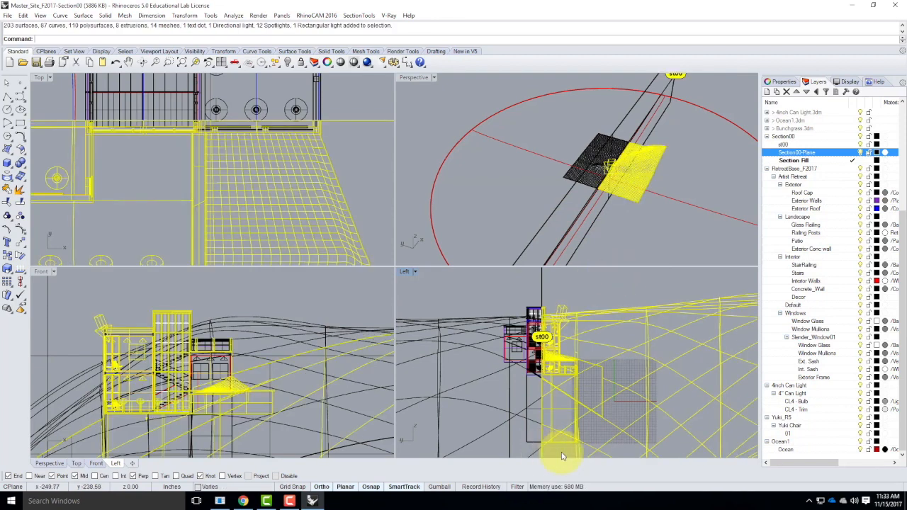
{"action": "scroll", "coordinate": [568, 375], "scroll_direction": "up", "scroll_amount": 3}
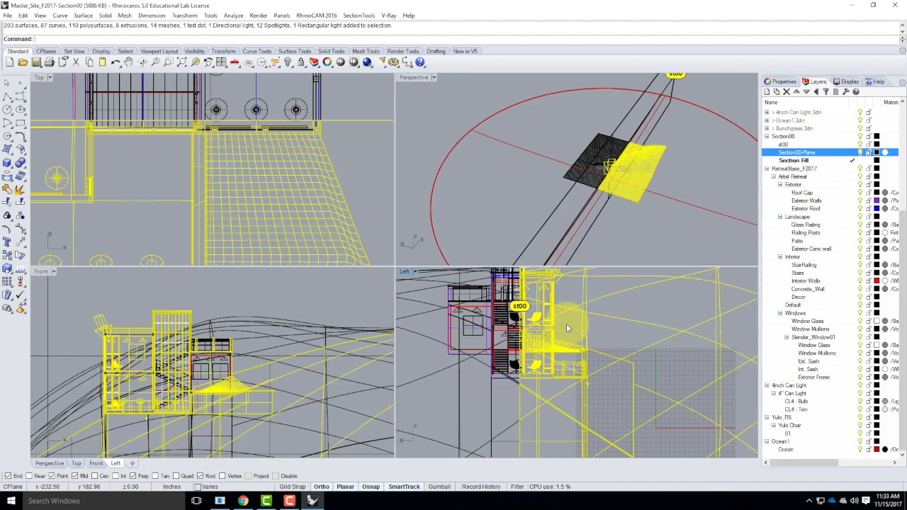
{"action": "scroll", "coordinate": [453, 375], "scroll_direction": "down", "scroll_amount": 3}
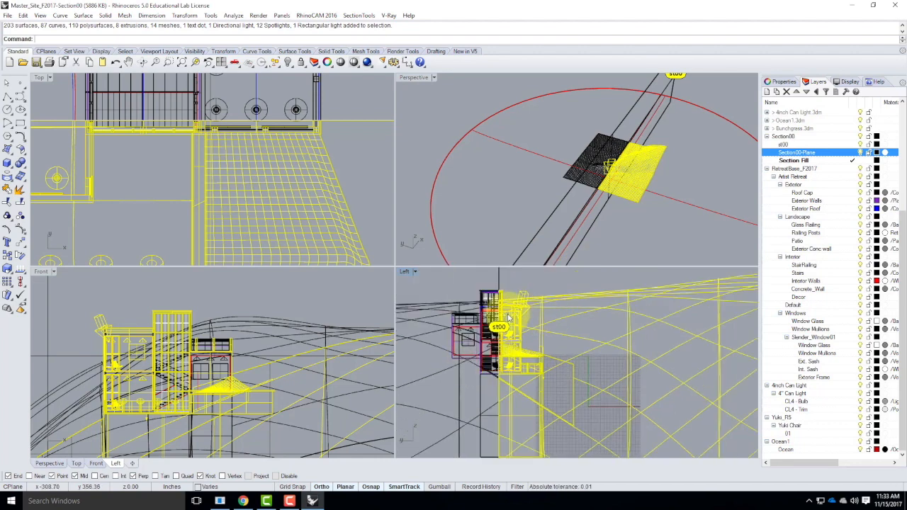
{"action": "left_click", "coordinate": [532, 281]}
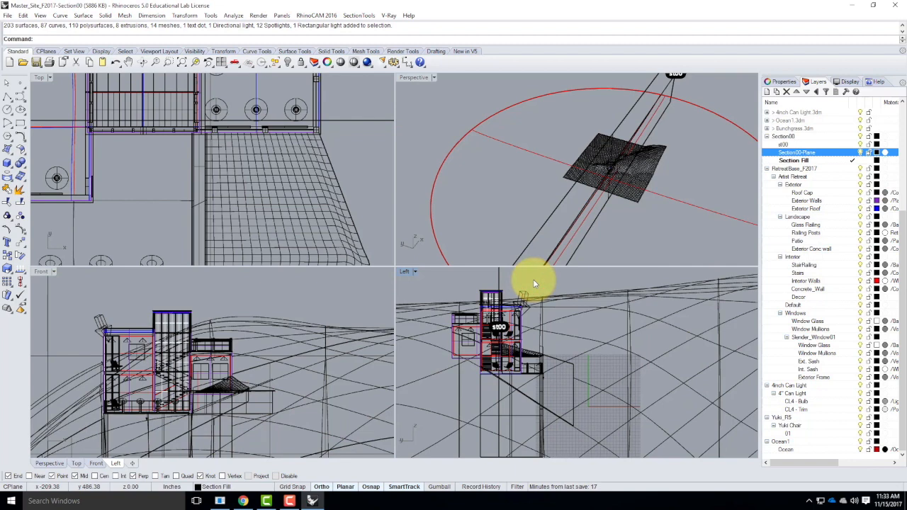
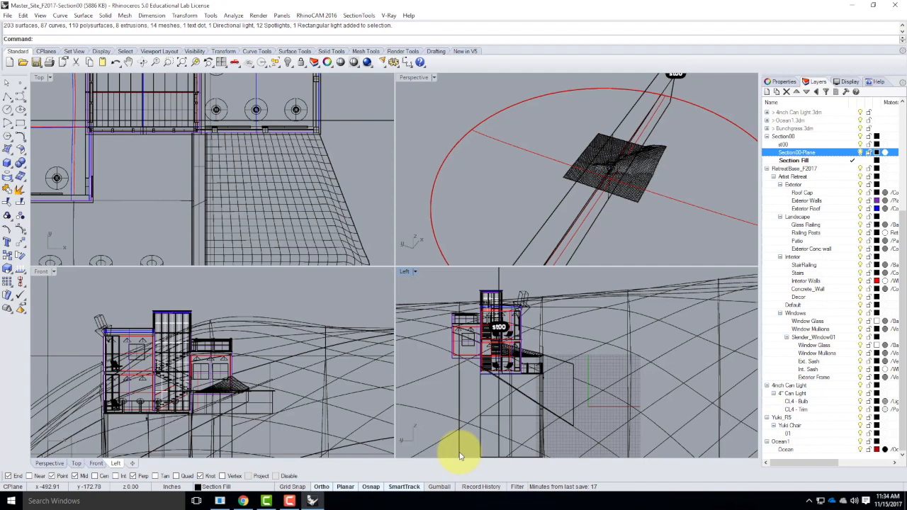
Switch to the browser and open the V-Ray Materials Library page on the Digital Tools for Designers & Architects site
{"action": "left_click", "coordinate": [245, 502]}
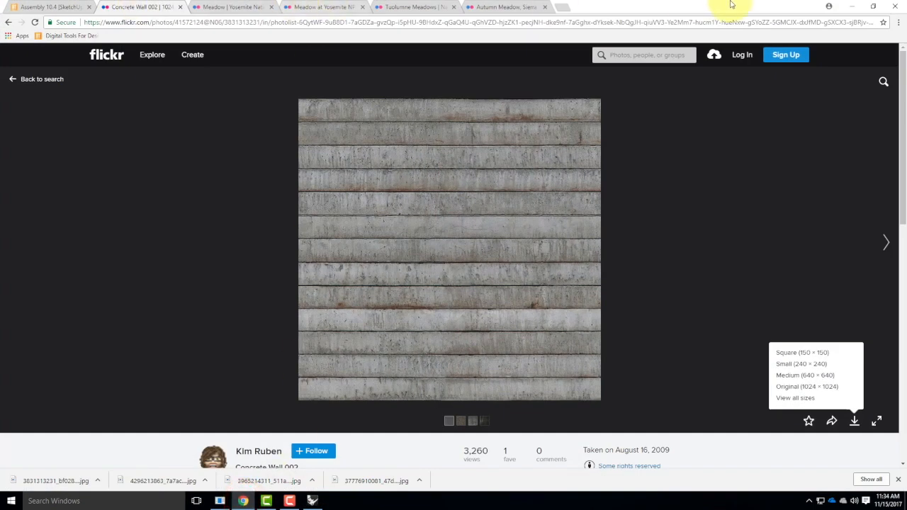
{"action": "left_click", "coordinate": [46, 9]}
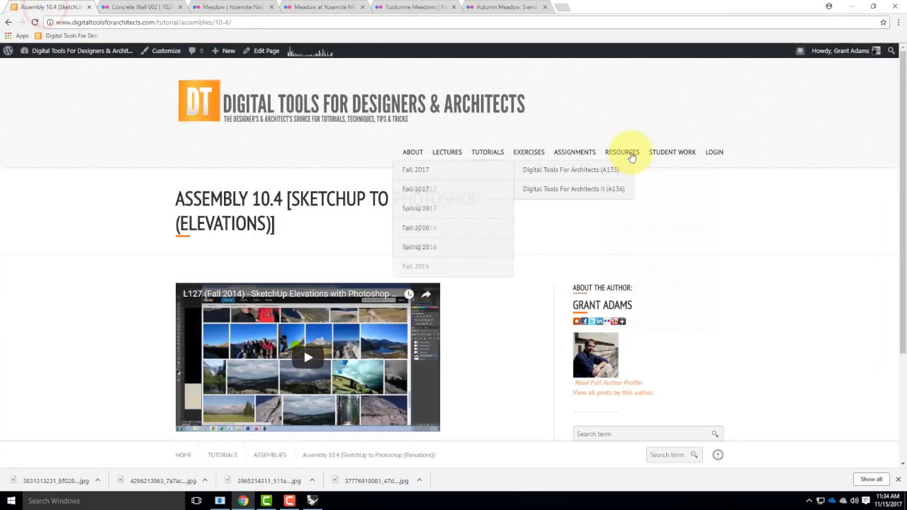
{"action": "mouse_move", "coordinate": [633, 154]}
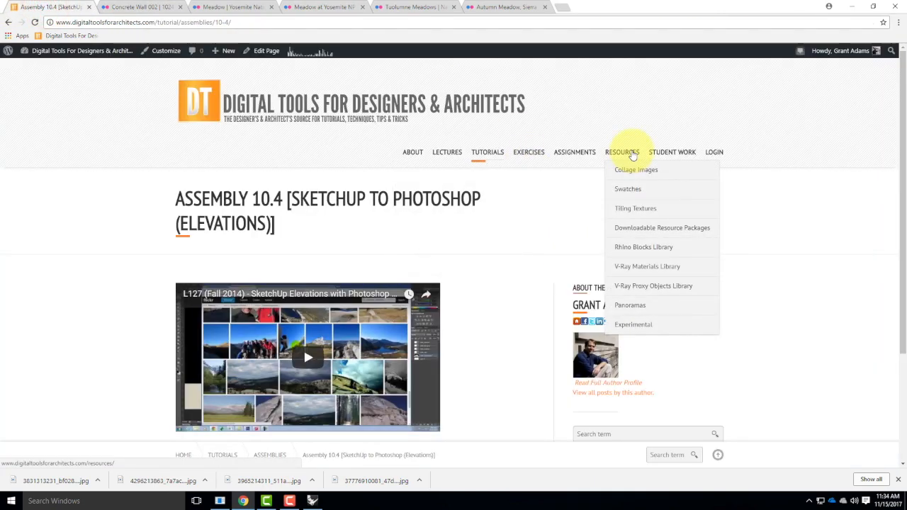
{"action": "mouse_move", "coordinate": [641, 268]}
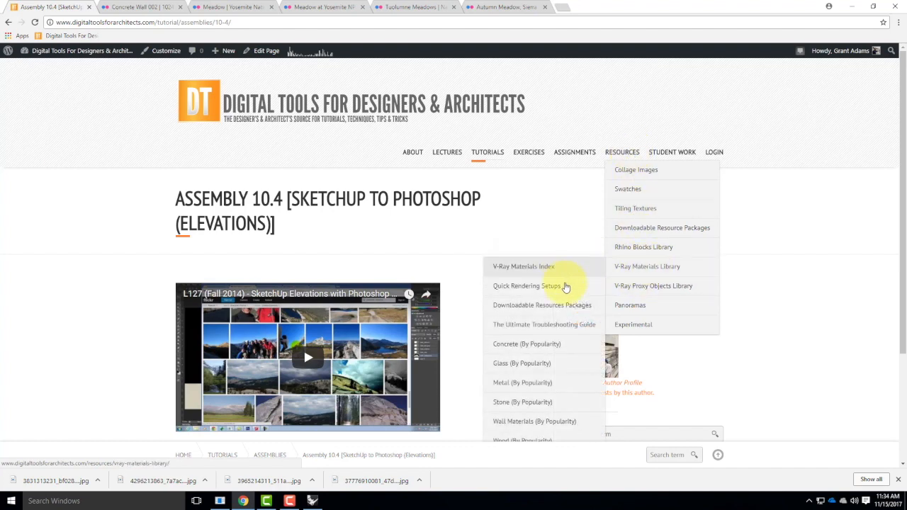
{"action": "scroll", "coordinate": [565, 287], "scroll_direction": "down", "scroll_amount": 1}
{"action": "left_click", "coordinate": [558, 413]}
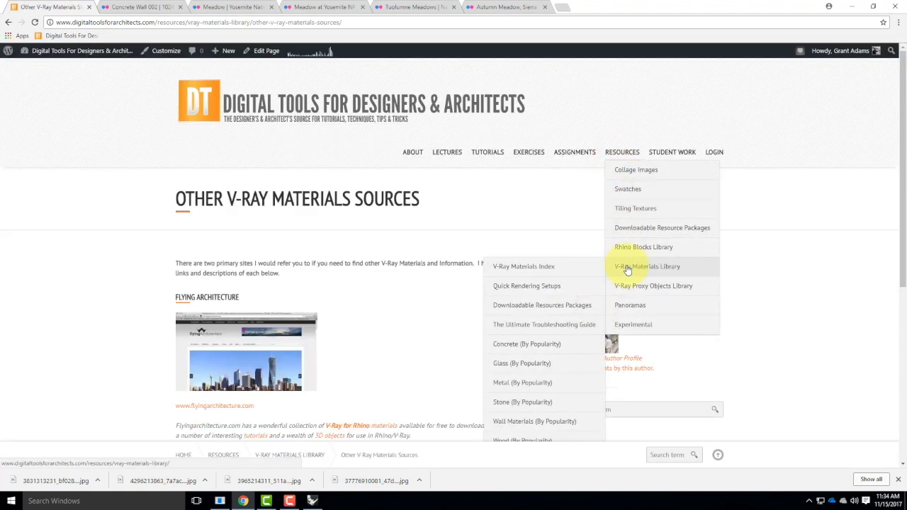
{"action": "left_click", "coordinate": [570, 267]}
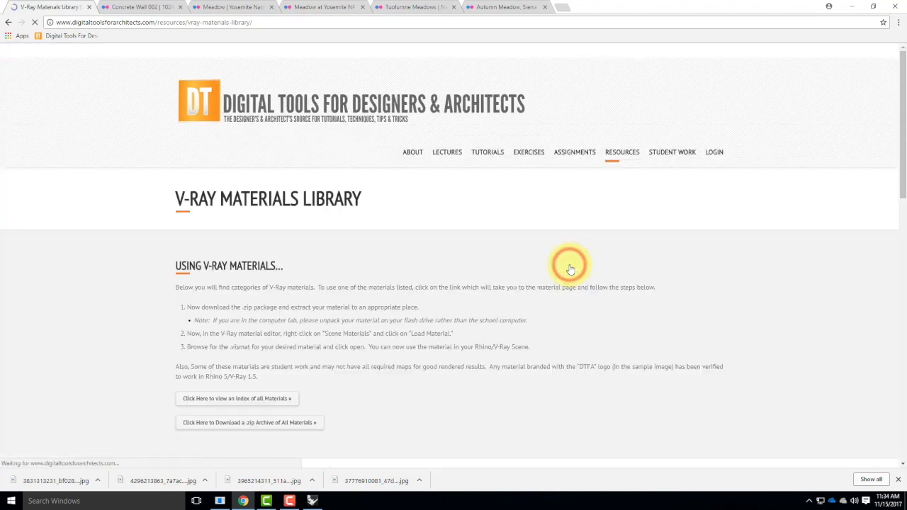
Scroll the materials library to the specialty materials and open the CThru material page
{"action": "scroll", "coordinate": [581, 257], "scroll_direction": "down", "scroll_amount": 5}
{"action": "scroll", "coordinate": [581, 259], "scroll_direction": "down", "scroll_amount": 14}
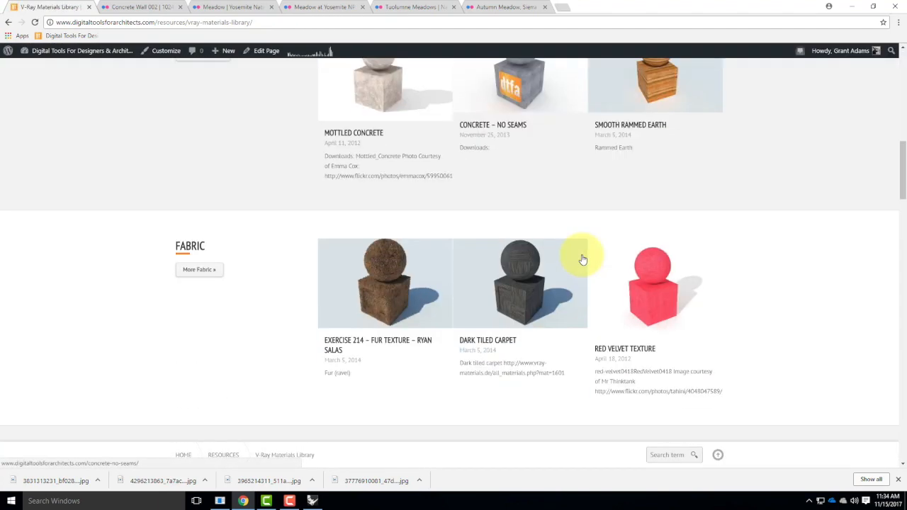
{"action": "scroll", "coordinate": [581, 258], "scroll_direction": "down", "scroll_amount": 3}
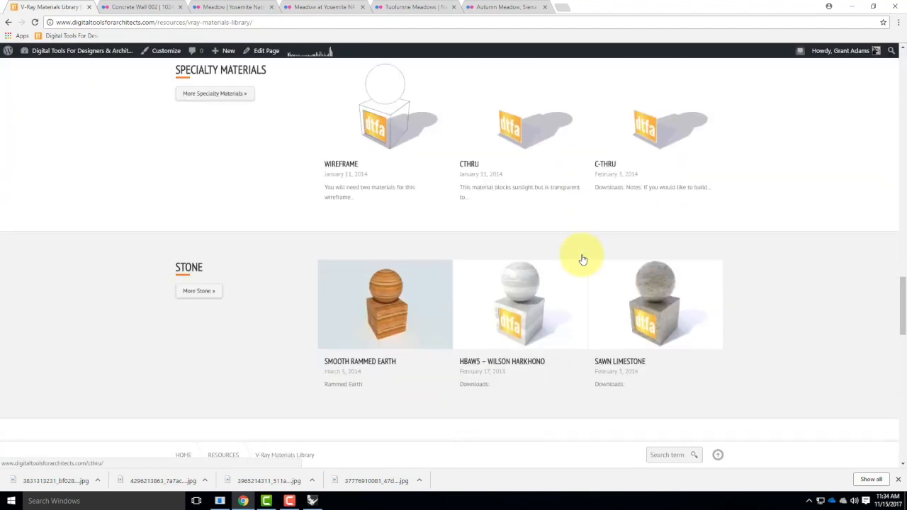
{"action": "scroll", "coordinate": [581, 254], "scroll_direction": "up", "scroll_amount": 2}
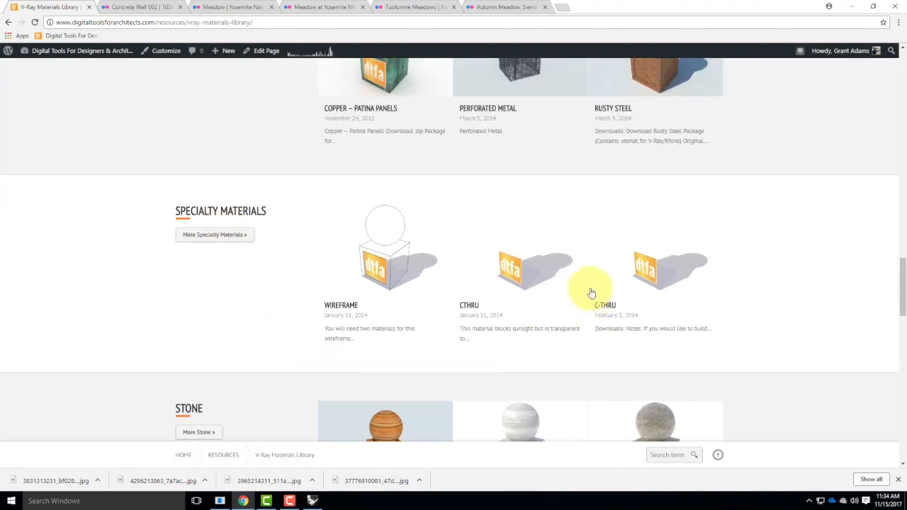
{"action": "left_click", "coordinate": [541, 262]}
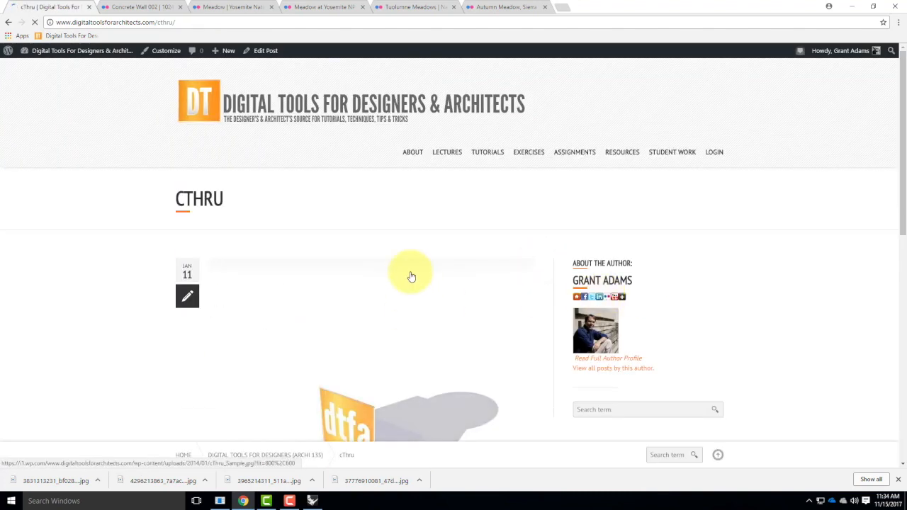
{"action": "scroll", "coordinate": [425, 290], "scroll_direction": "down", "scroll_amount": 2}
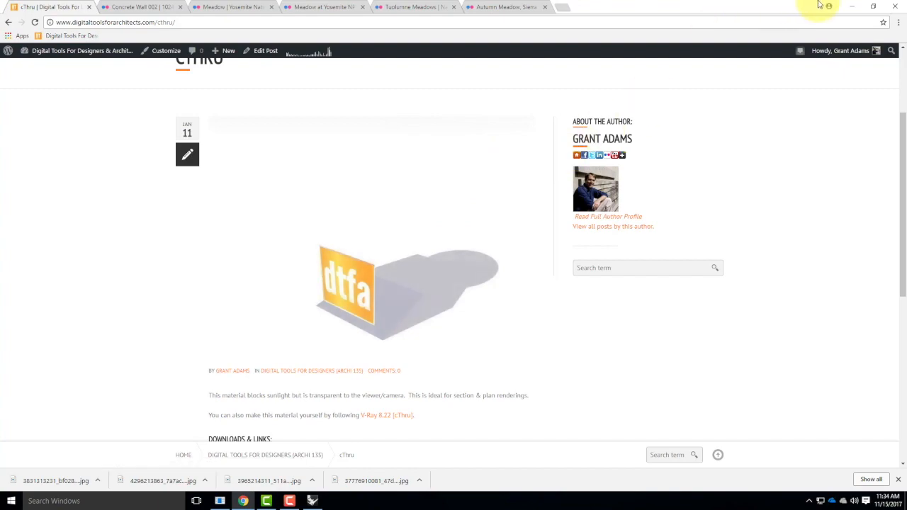
Open the V-Ray 8.22 [C-Thru] link from the CThru page in a new tab
{"action": "left_click", "coordinate": [851, 7]}
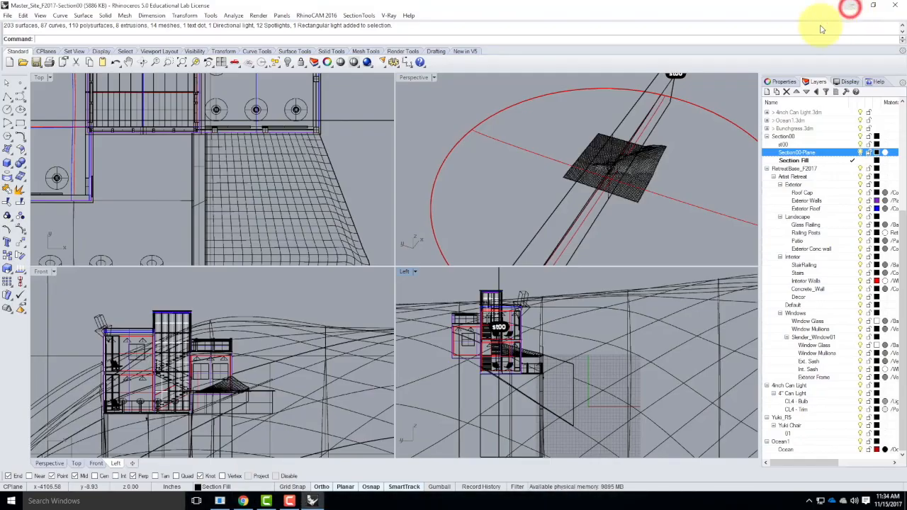
{"action": "left_click", "coordinate": [243, 501]}
{"action": "scroll", "coordinate": [312, 204], "scroll_direction": "down", "scroll_amount": 2}
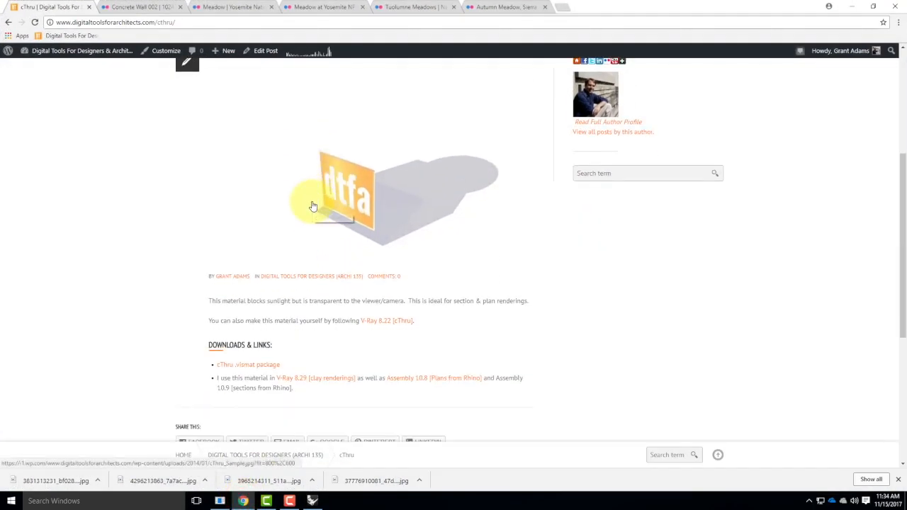
{"action": "left_click", "coordinate": [400, 328]}
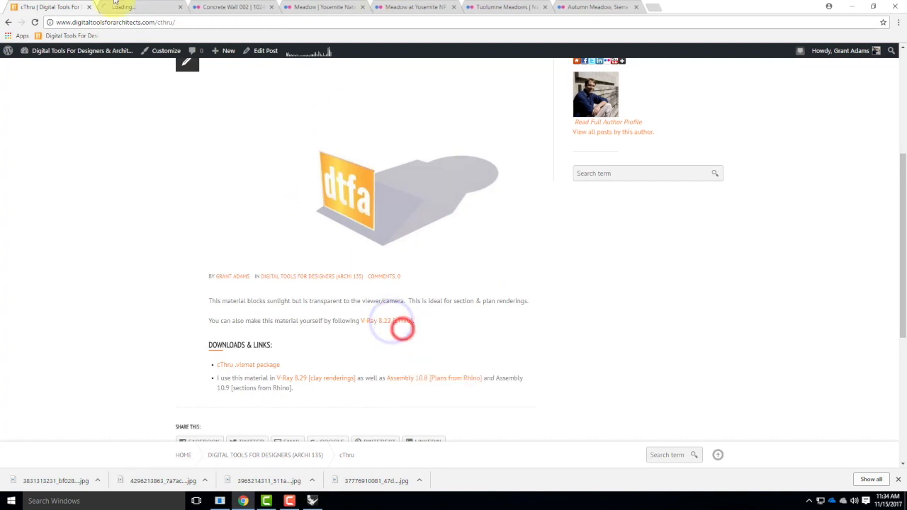
{"action": "left_click", "coordinate": [149, 7]}
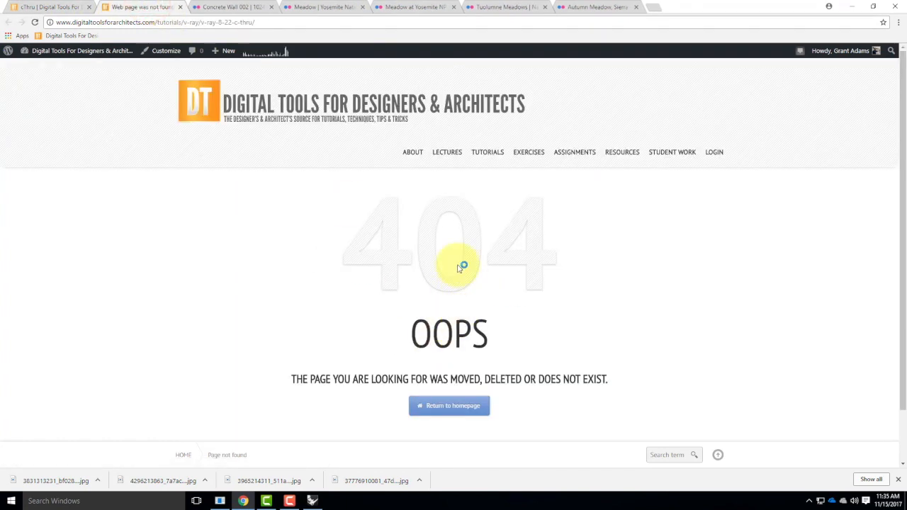
Navigate through the tutorials menu to the V-Ray 8.22 [C-Thru] tutorial and read its instructions
{"action": "mouse_move", "coordinate": [494, 160]}
{"action": "mouse_move", "coordinate": [509, 324]}
{"action": "scroll", "coordinate": [455, 342], "scroll_direction": "down", "scroll_amount": 3}
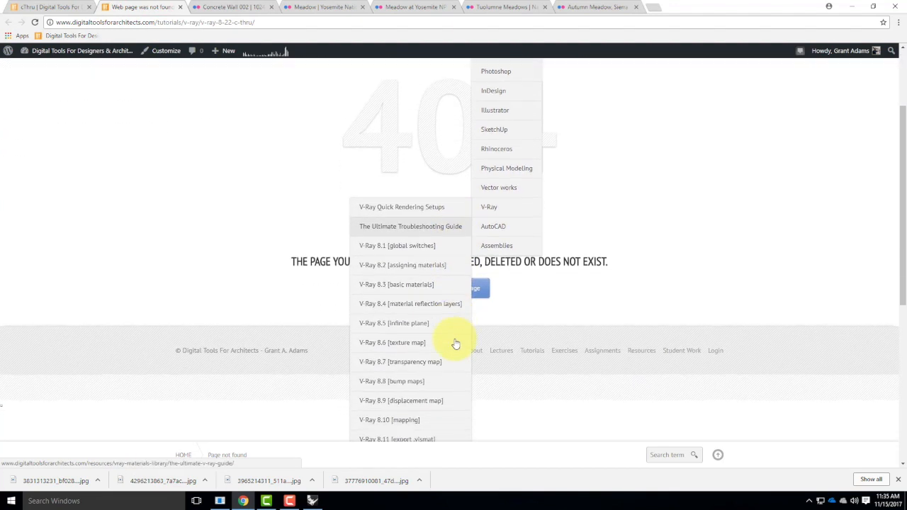
{"action": "scroll", "coordinate": [456, 344], "scroll_direction": "down", "scroll_amount": 1}
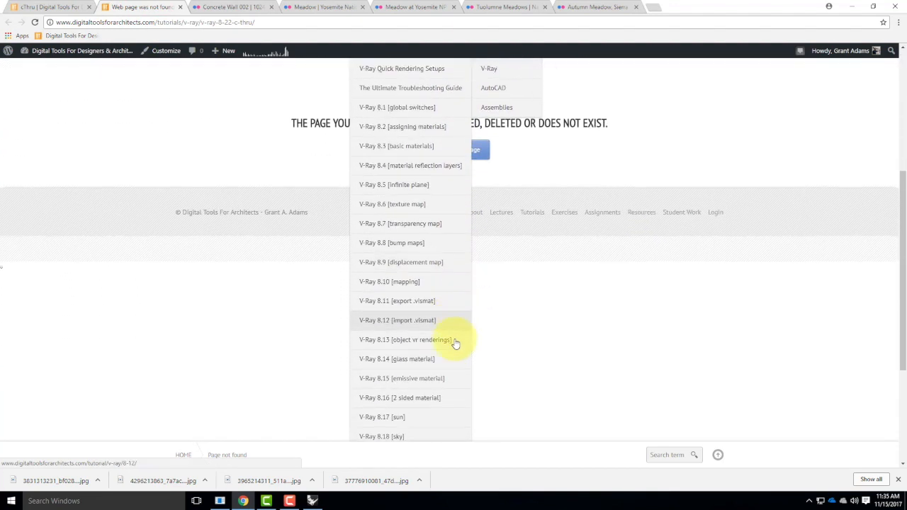
{"action": "scroll", "coordinate": [456, 344], "scroll_direction": "down", "scroll_amount": 2}
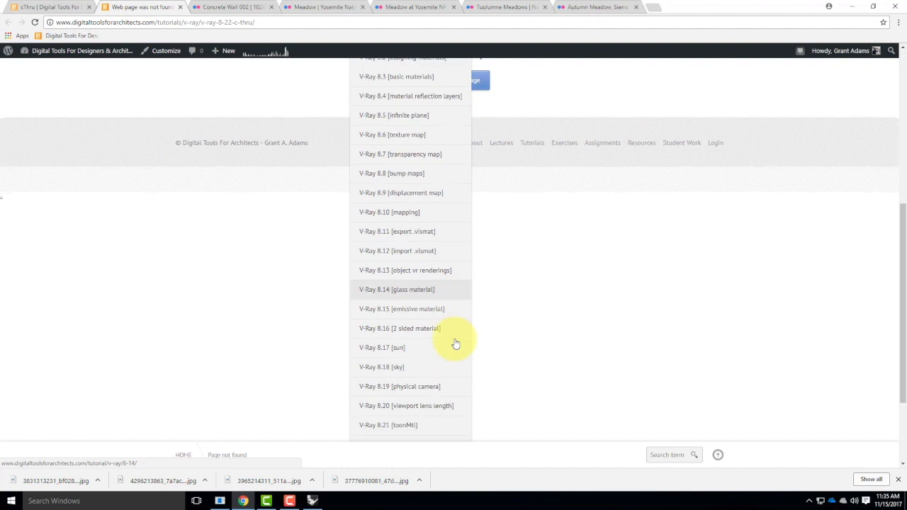
{"action": "left_click", "coordinate": [427, 393]}
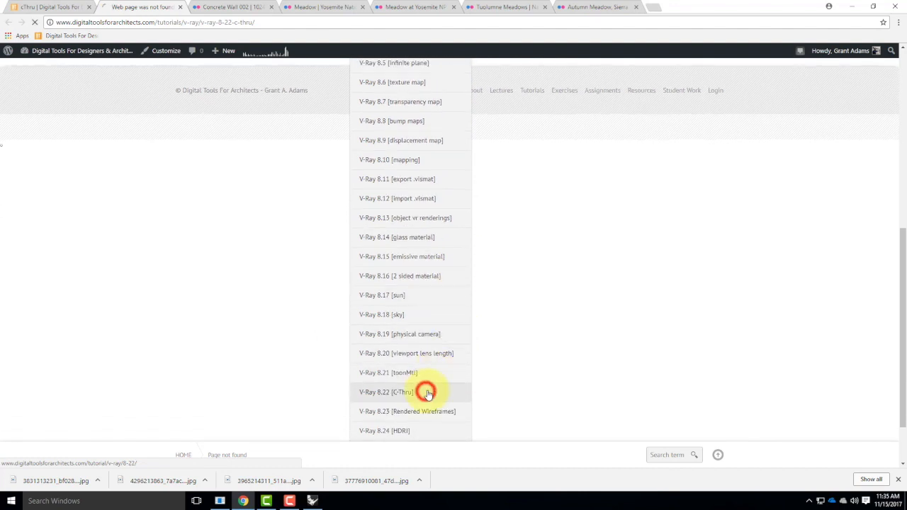
{"action": "scroll", "coordinate": [386, 333], "scroll_direction": "down", "scroll_amount": 1}
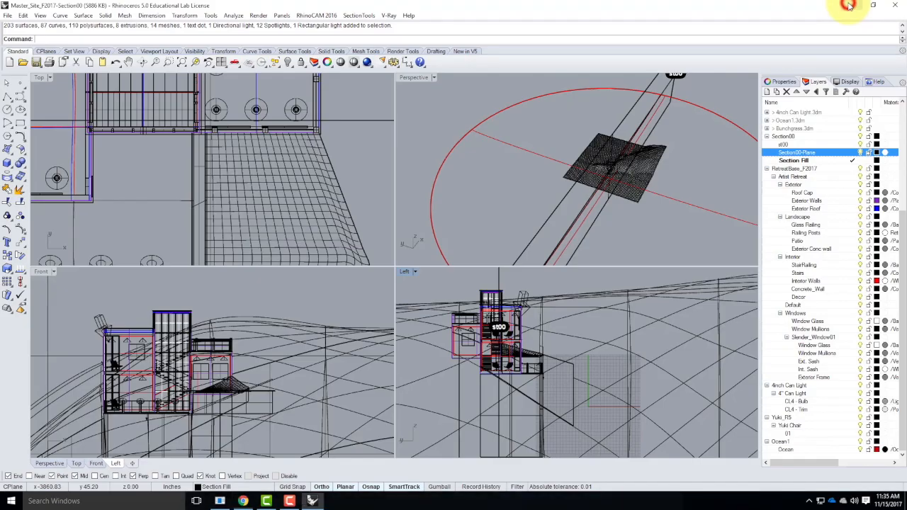
Return to Rhino and open the V-Ray material editor
{"action": "left_click", "coordinate": [851, 6]}
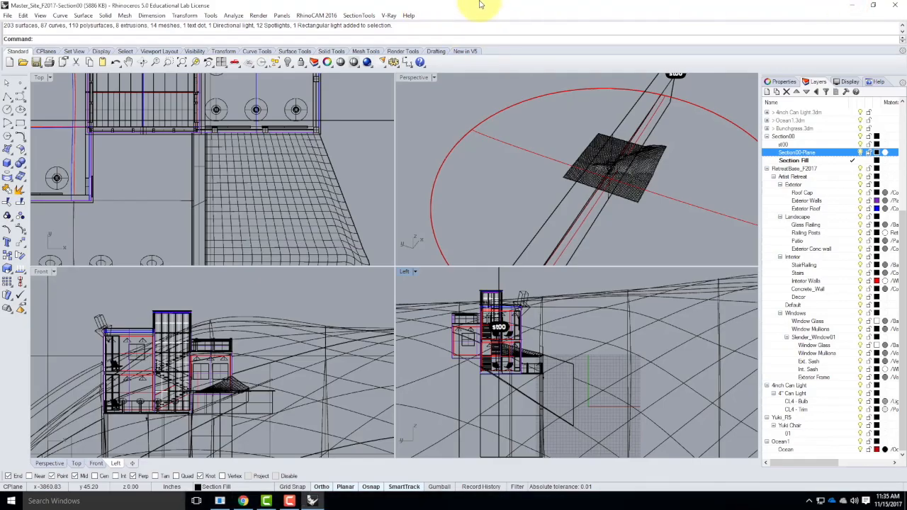
{"action": "left_click", "coordinate": [389, 16]}
{"action": "left_click", "coordinate": [400, 37]}
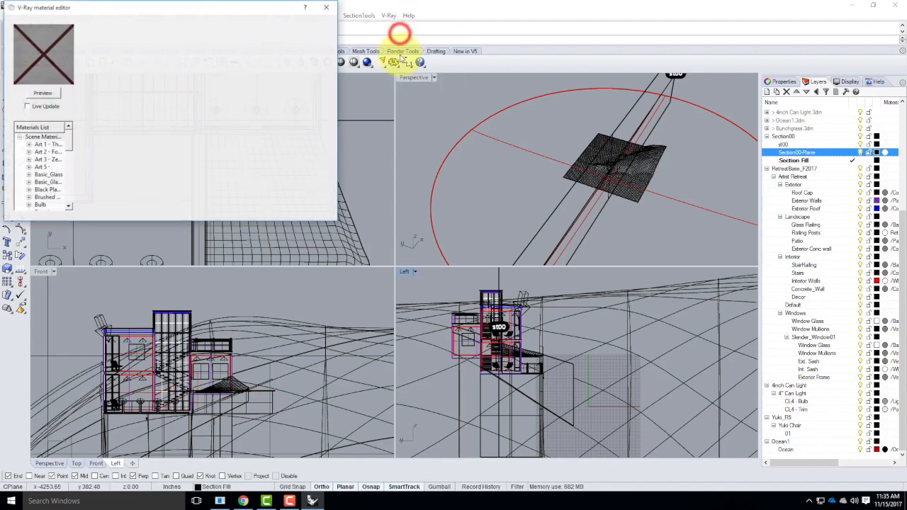
Load the cThru .vismat from Resources > V-Ray > V-Ray Materials > Special Materials > cThru into the scene materials
{"action": "right_click", "coordinate": [41, 137]}
{"action": "left_click", "coordinate": [69, 153]}
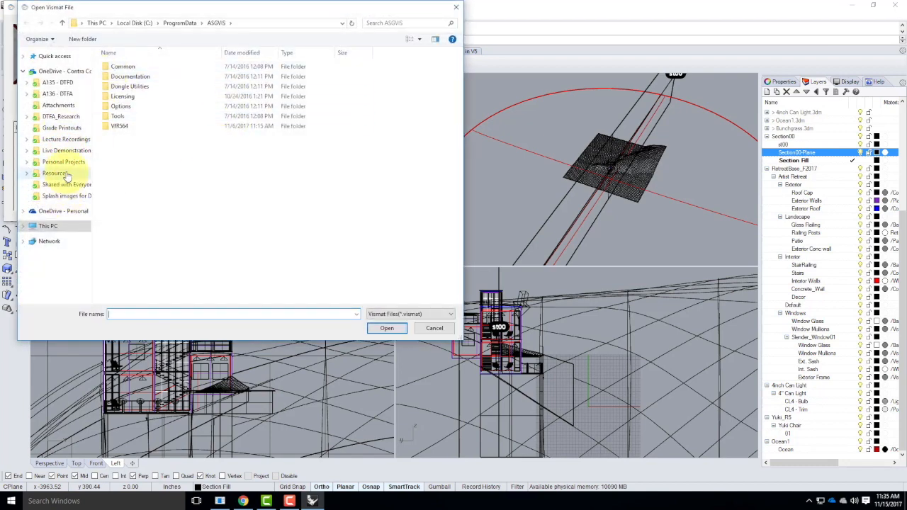
{"action": "left_click", "coordinate": [64, 175]}
{"action": "double_click", "coordinate": [121, 157]}
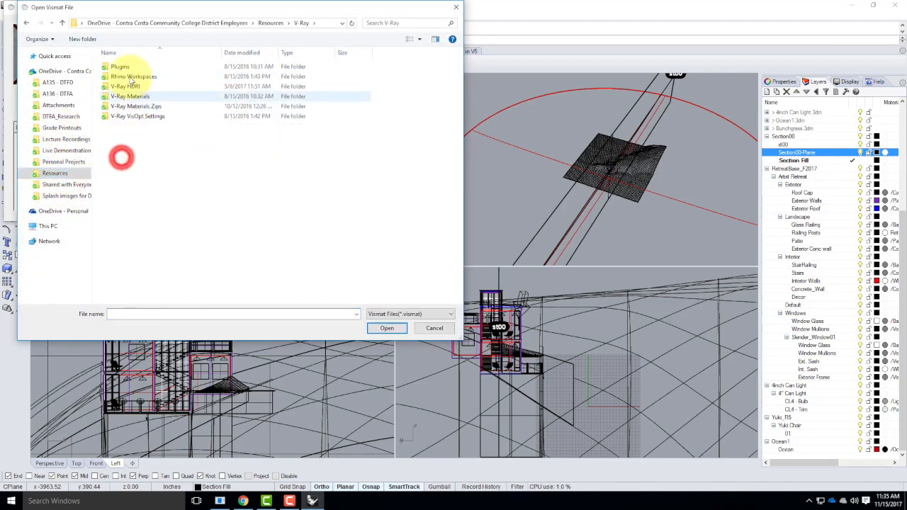
{"action": "double_click", "coordinate": [127, 95]}
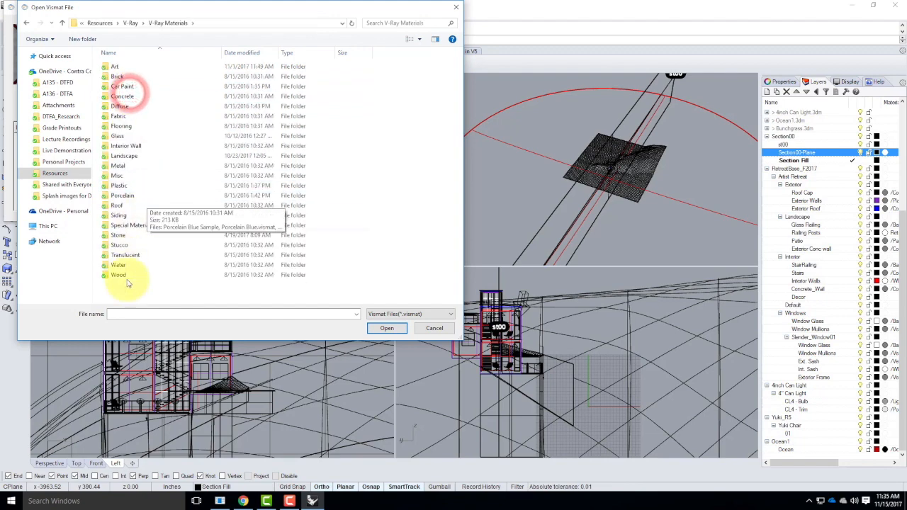
{"action": "double_click", "coordinate": [127, 225]}
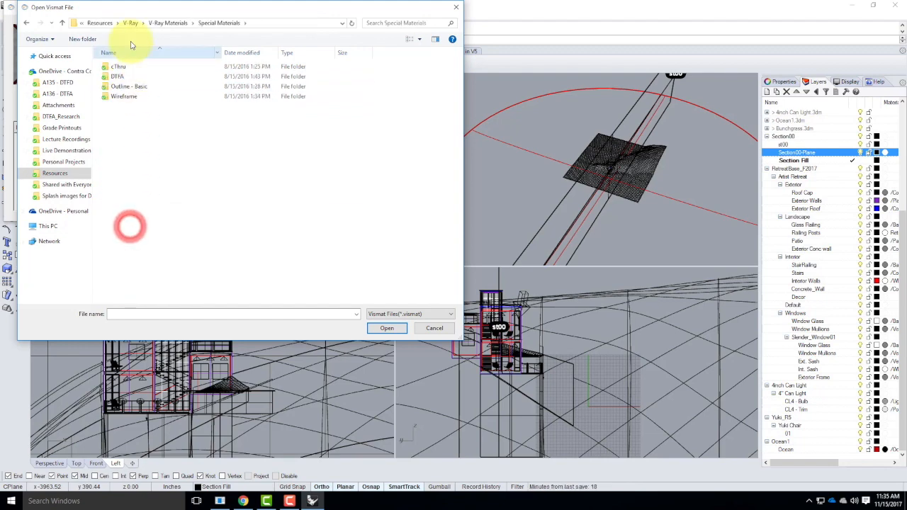
{"action": "double_click", "coordinate": [118, 66]}
{"action": "double_click", "coordinate": [116, 68]}
{"action": "double_click", "coordinate": [121, 68]}
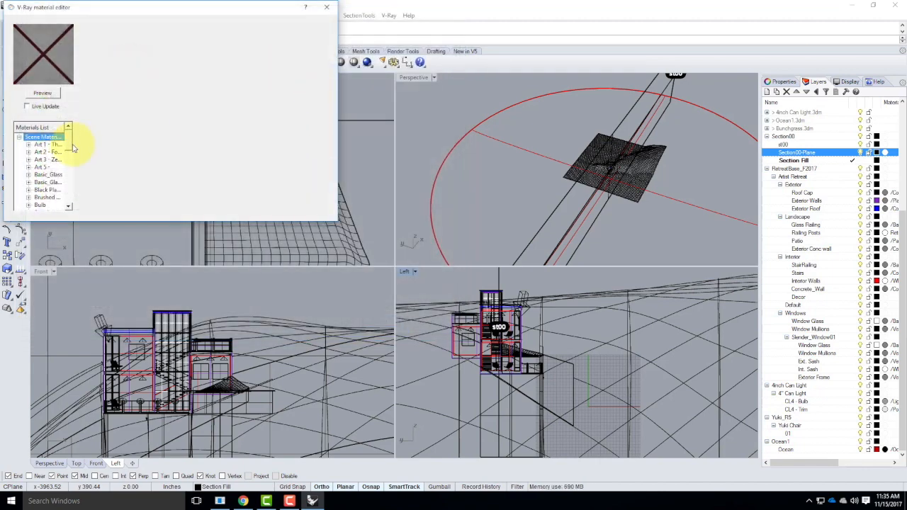
Select the cThru material in the materials list, preview it, and close the material editor
{"action": "left_click_drag", "start_coordinate": [67, 144], "coordinate": [70, 163]}
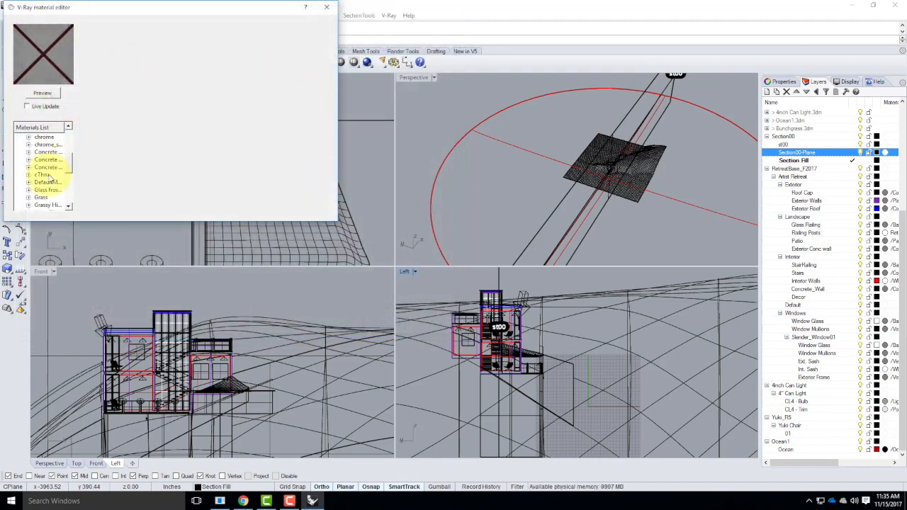
{"action": "left_click", "coordinate": [43, 174]}
{"action": "left_click", "coordinate": [42, 93]}
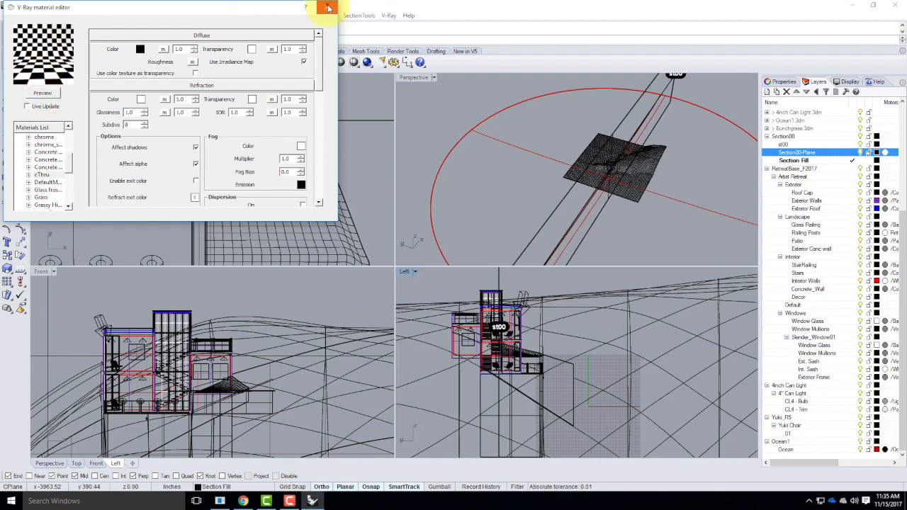
{"action": "left_click", "coordinate": [327, 8]}
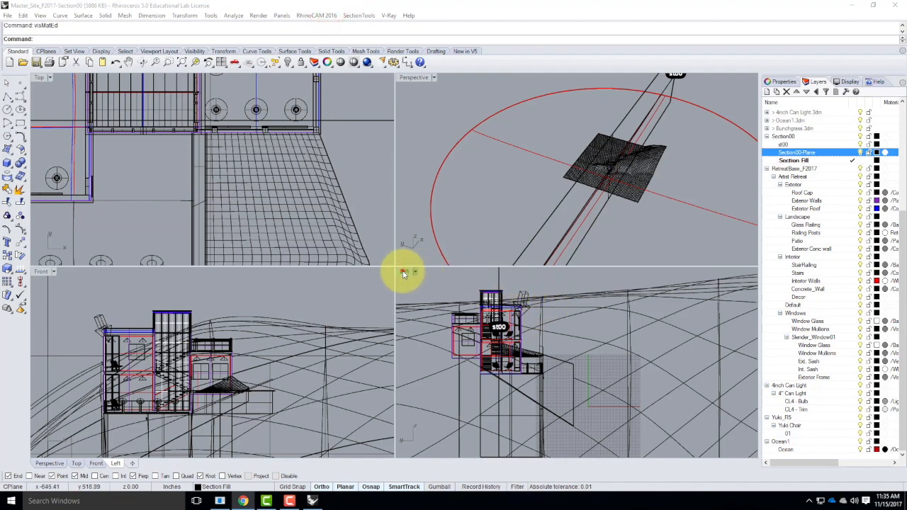
Maximize the Left viewport and crossing-select the objects on the far side of the section plane
{"action": "double_click", "coordinate": [404, 272]}
{"action": "left_click_drag", "start_coordinate": [464, 96], "coordinate": [239, 341]}
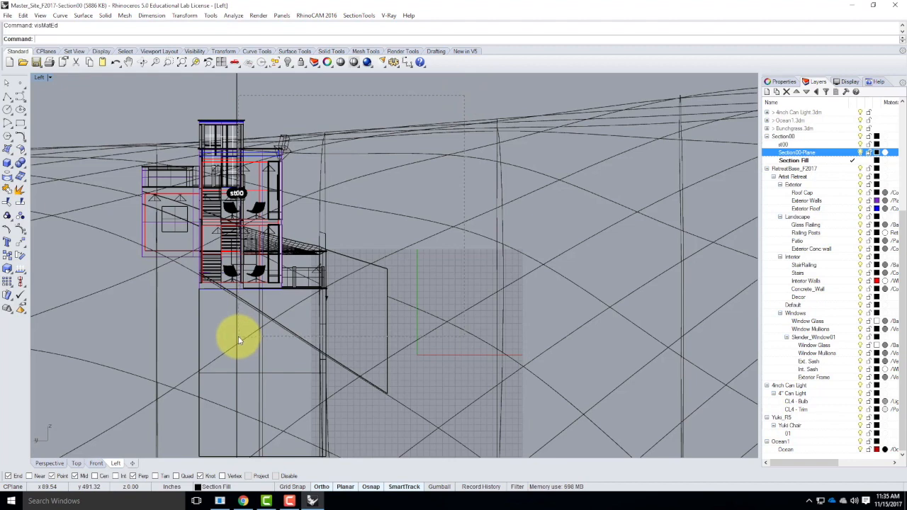
{"action": "left_click_drag", "start_coordinate": [239, 338], "coordinate": [238, 337]}
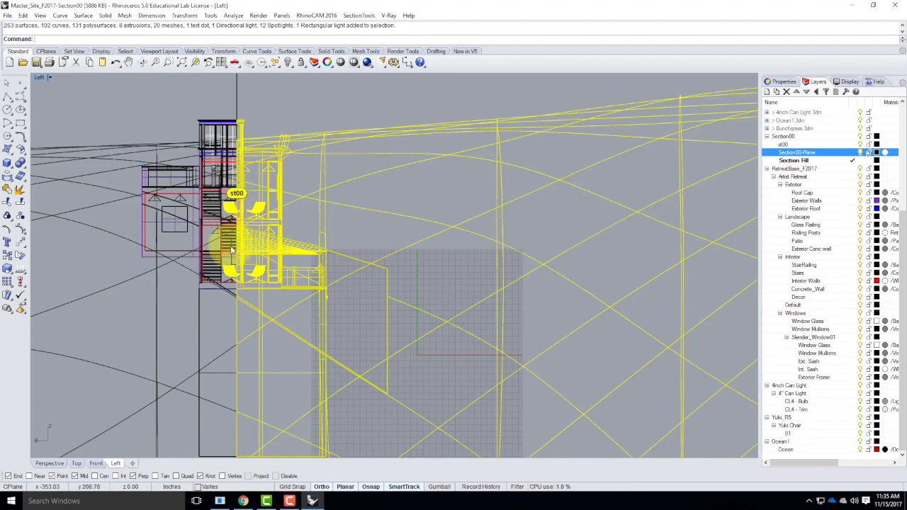
Remove the chairs and section-plane elements near the cut from the current selection in the Left viewport
{"action": "left_click", "coordinate": [229, 270], "text": "ctrl"}
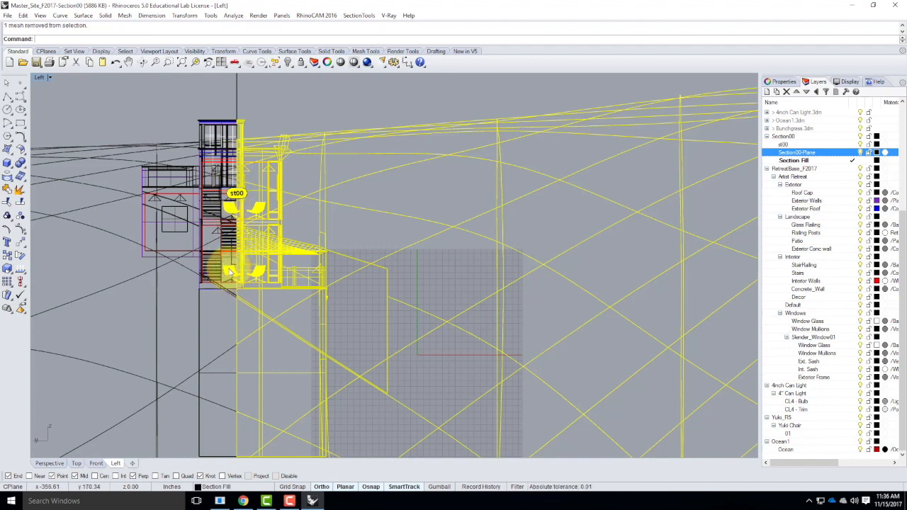
{"action": "left_click", "coordinate": [229, 268], "text": "ctrl"}
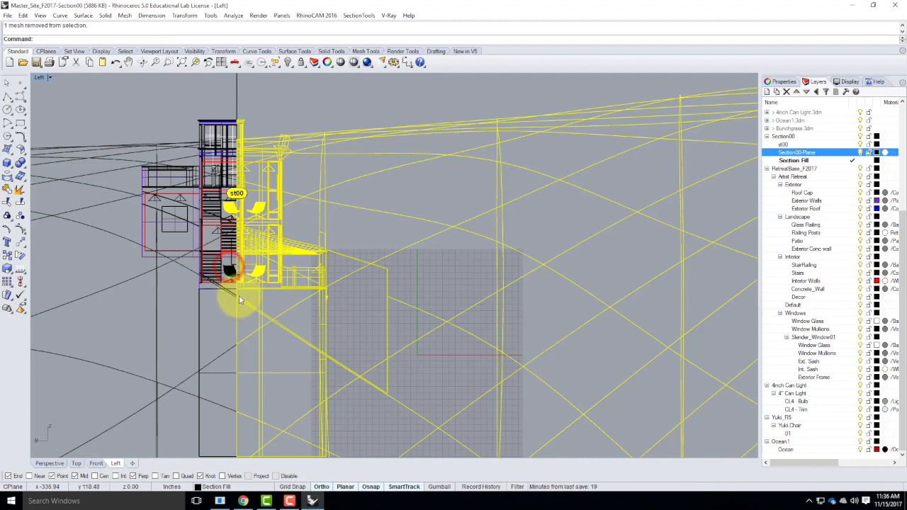
{"action": "left_click", "coordinate": [230, 206], "text": "ctrl"}
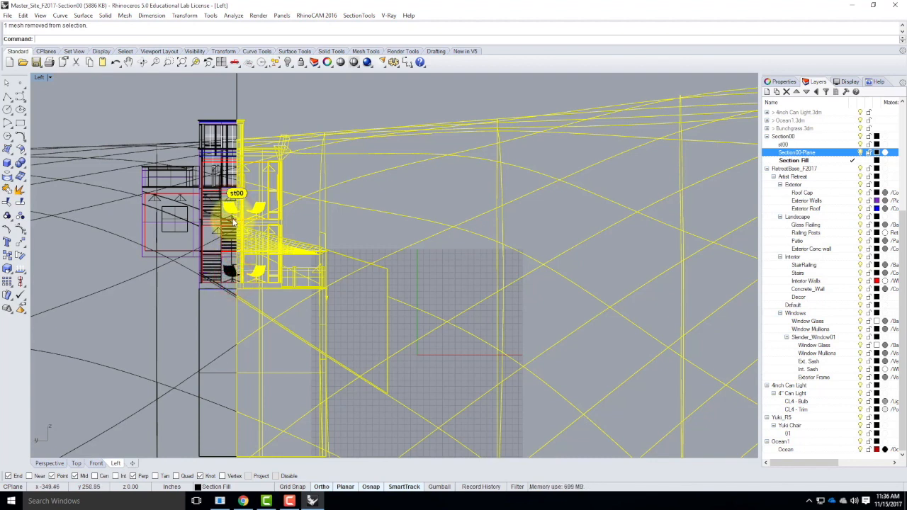
{"action": "left_click", "coordinate": [231, 215], "text": "ctrl"}
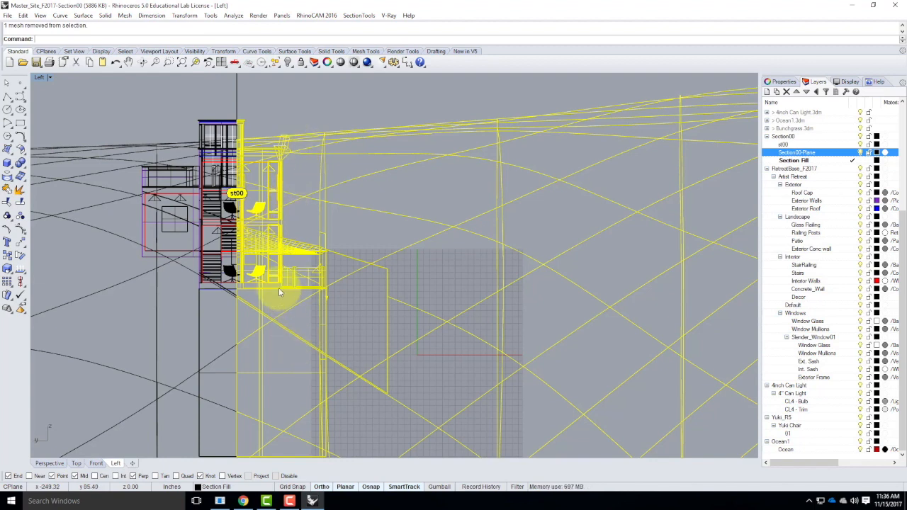
Restore the four-viewport layout and turn off the Glass Railing, Window Glass and Slender_Window01 Window Glass layers
{"action": "double_click", "coordinate": [37, 78]}
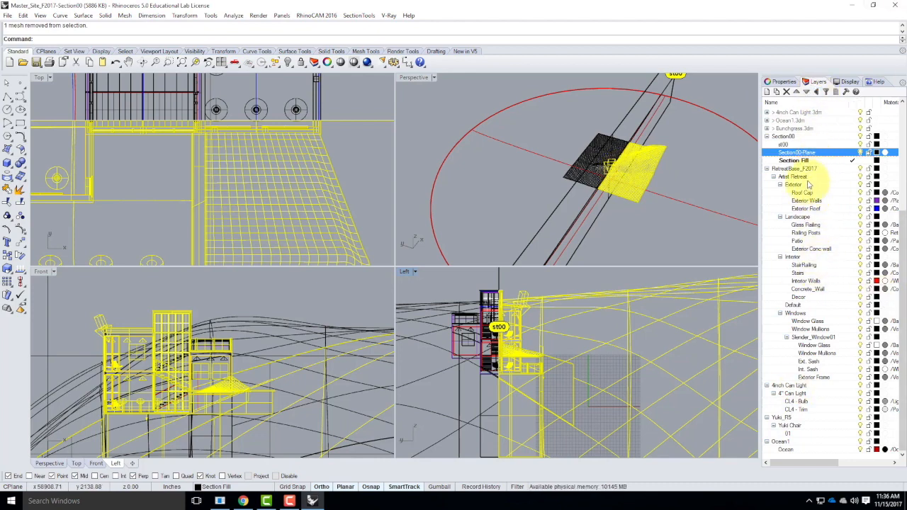
{"action": "scroll", "coordinate": [814, 294], "scroll_direction": "up", "scroll_amount": 3}
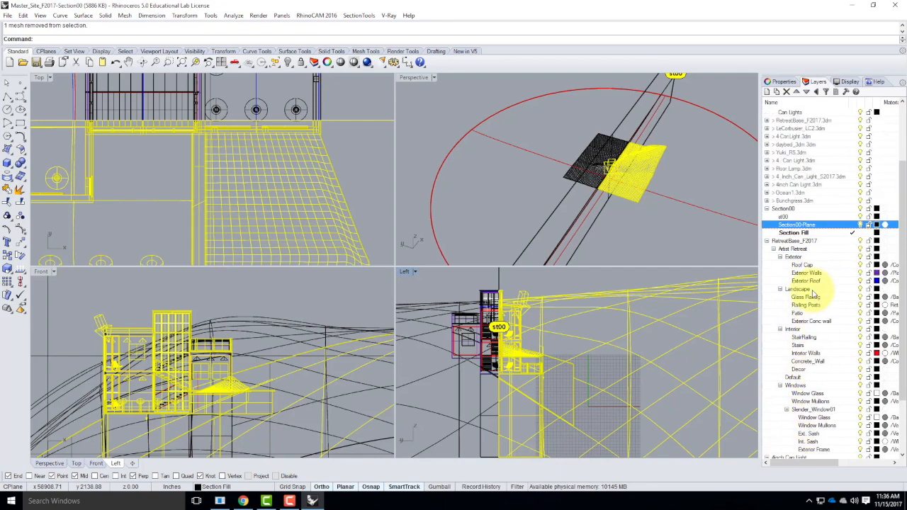
{"action": "scroll", "coordinate": [813, 294], "scroll_direction": "up", "scroll_amount": 3}
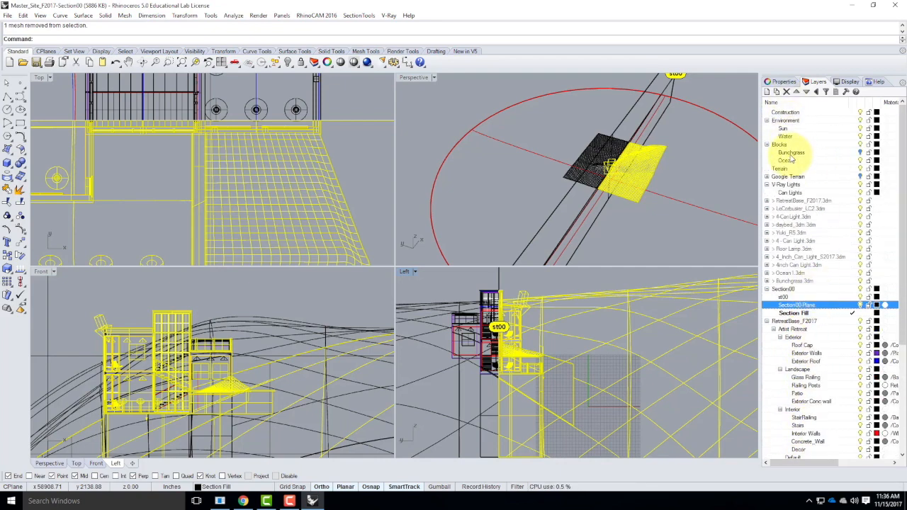
{"action": "scroll", "coordinate": [795, 237], "scroll_direction": "down", "scroll_amount": 4}
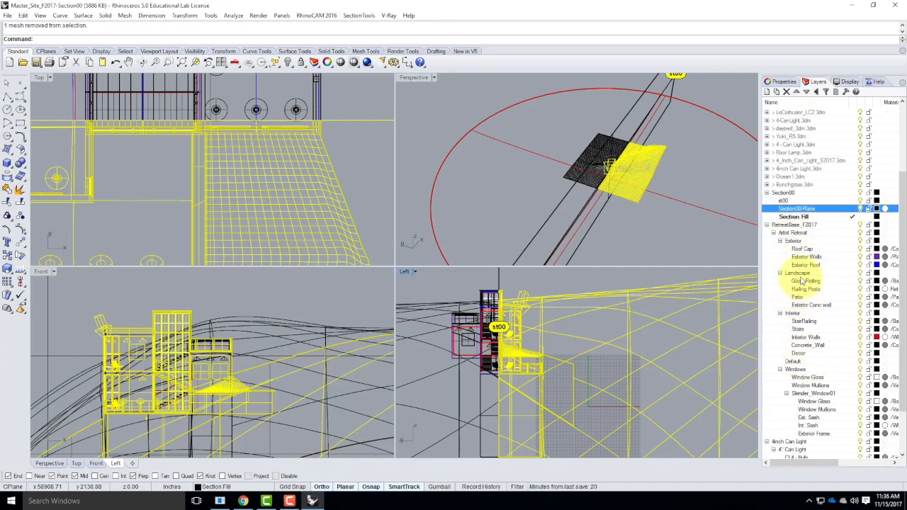
{"action": "left_click", "coordinate": [859, 281]}
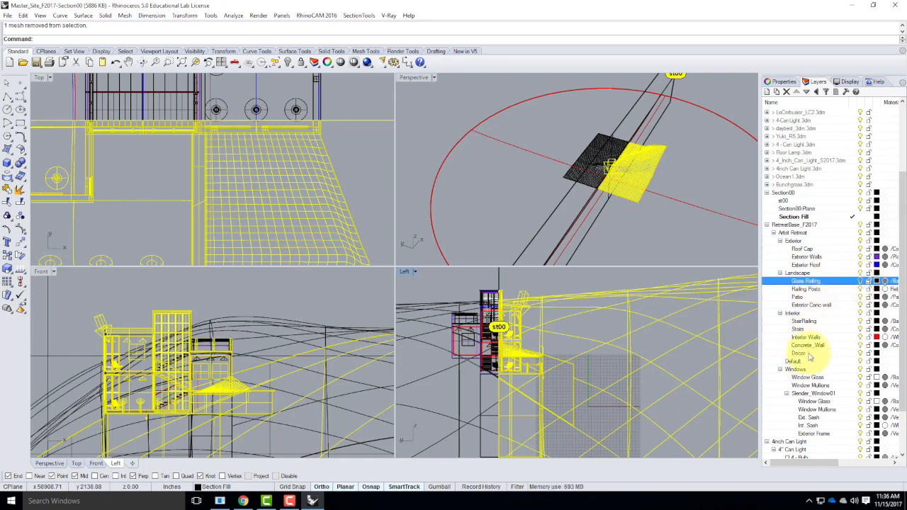
{"action": "scroll", "coordinate": [815, 358], "scroll_direction": "down", "scroll_amount": 1}
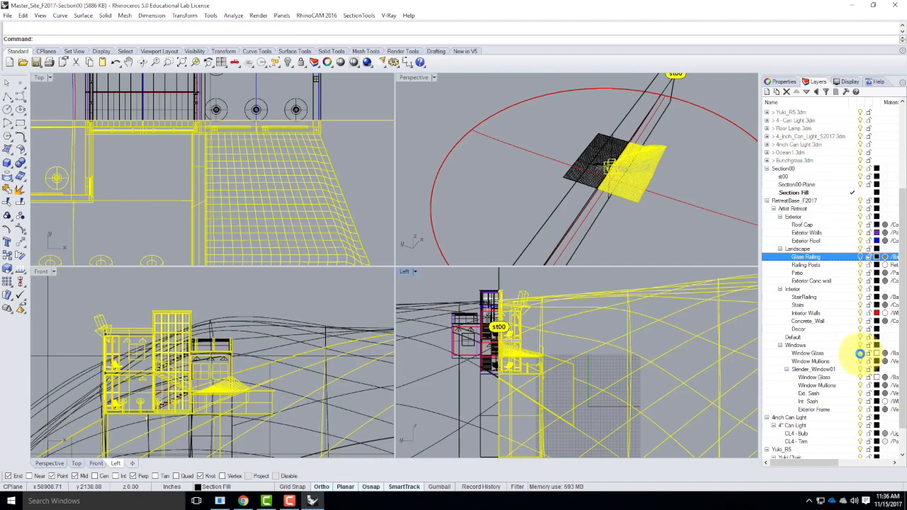
{"action": "left_click", "coordinate": [861, 354]}
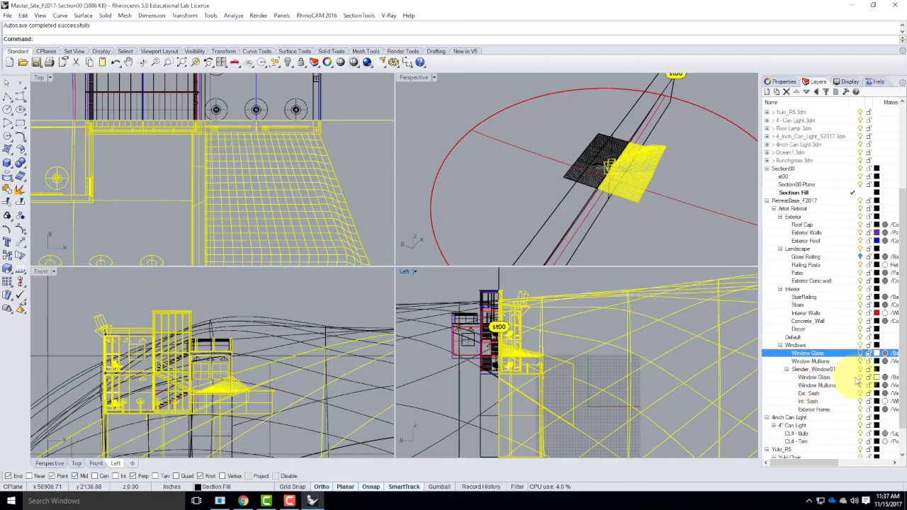
{"action": "left_click", "coordinate": [861, 377]}
Open the V-Ray material editor and apply the cThru material to the selected objects
{"action": "scroll", "coordinate": [857, 375], "scroll_direction": "down", "scroll_amount": 2}
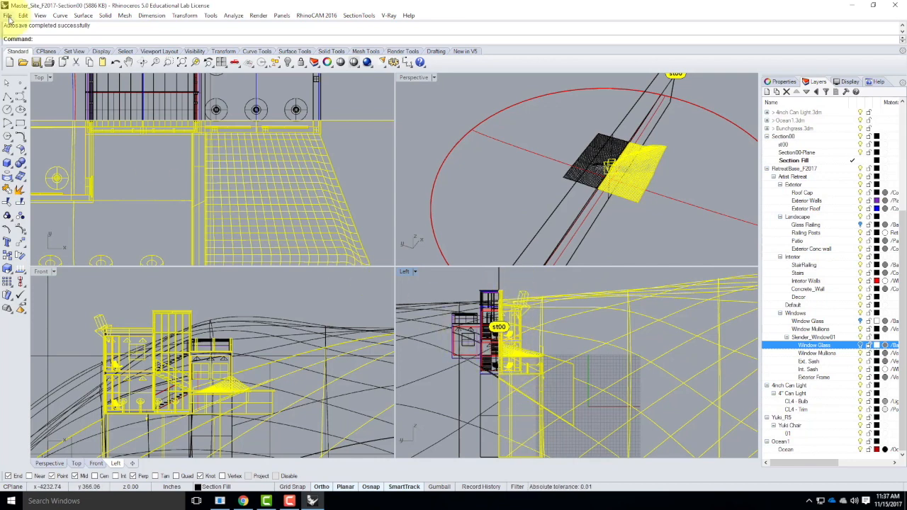
{"action": "left_click", "coordinate": [389, 15]}
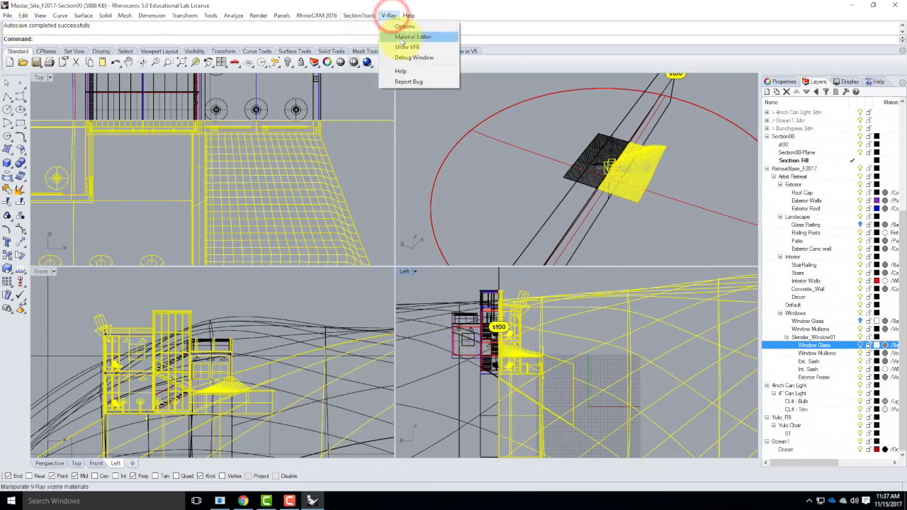
{"action": "left_click", "coordinate": [399, 34]}
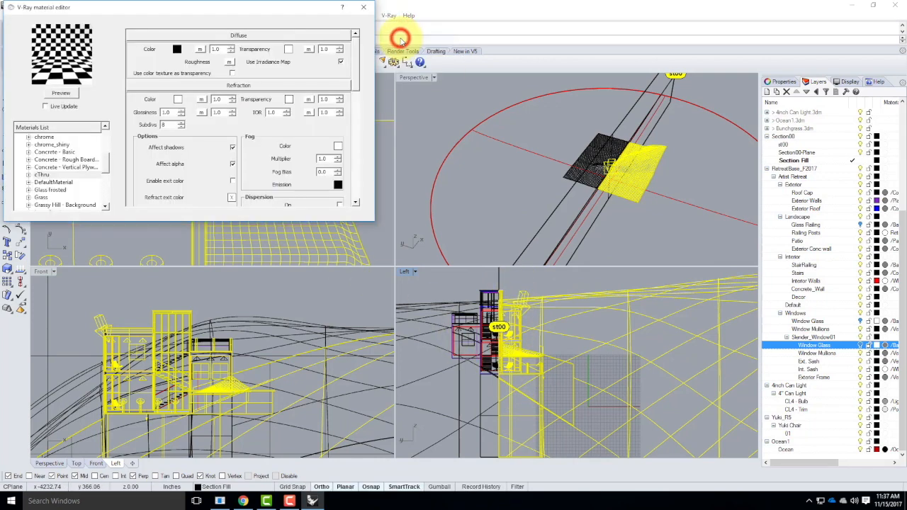
{"action": "right_click", "coordinate": [43, 176]}
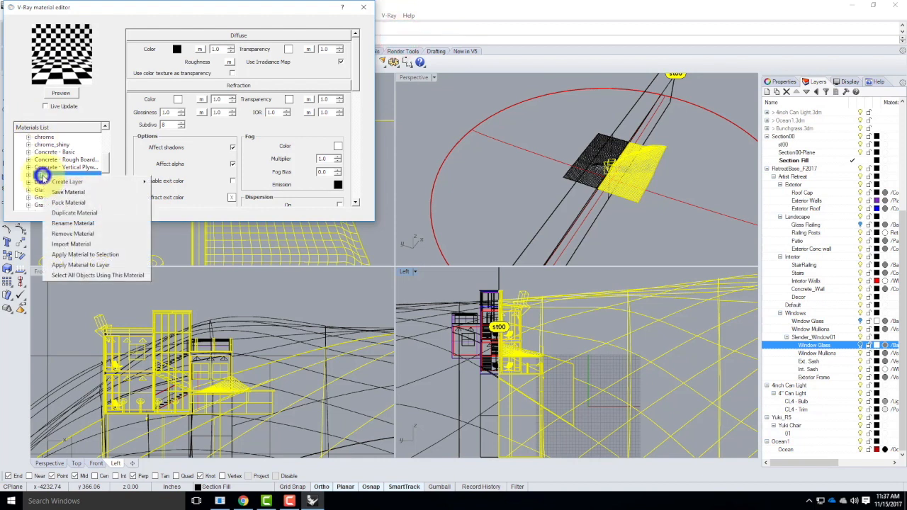
{"action": "left_click", "coordinate": [86, 254]}
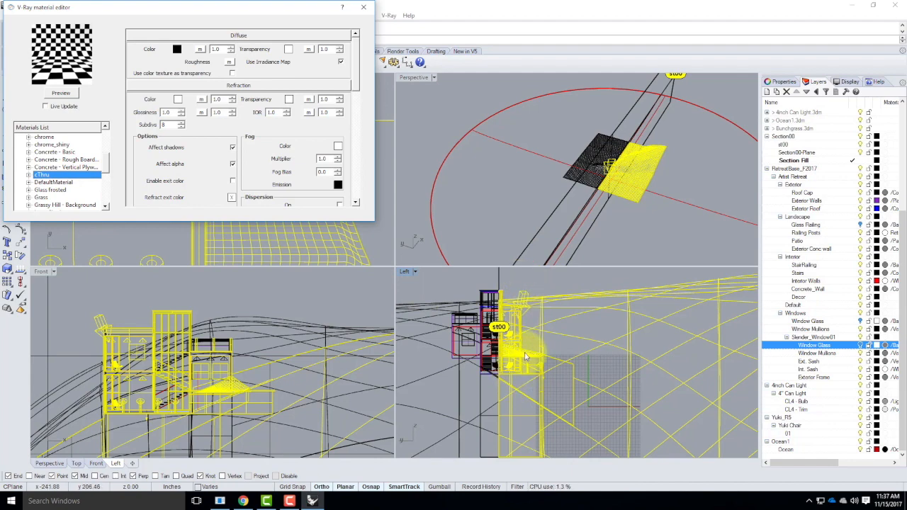
Clear the selection and select the objects on the Slender_Window01 Window Glass layer
{"action": "left_click", "coordinate": [558, 278]}
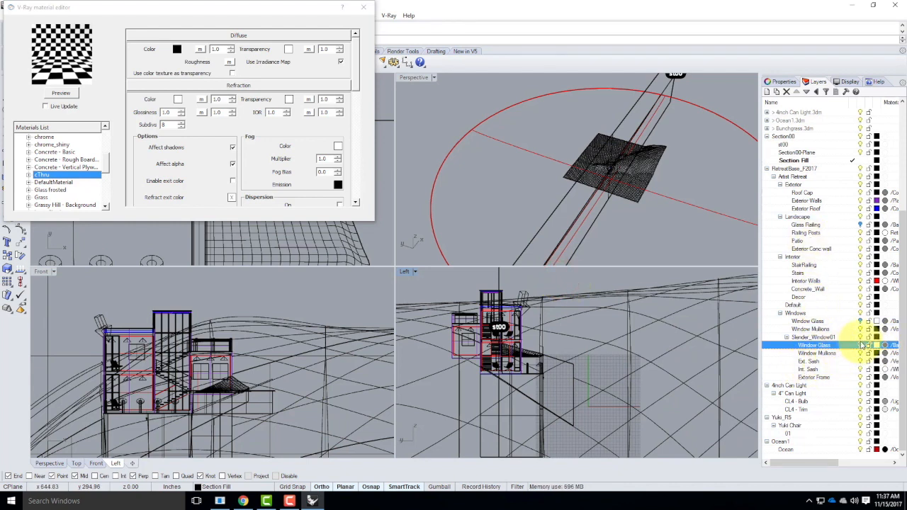
{"action": "right_click", "coordinate": [832, 343]}
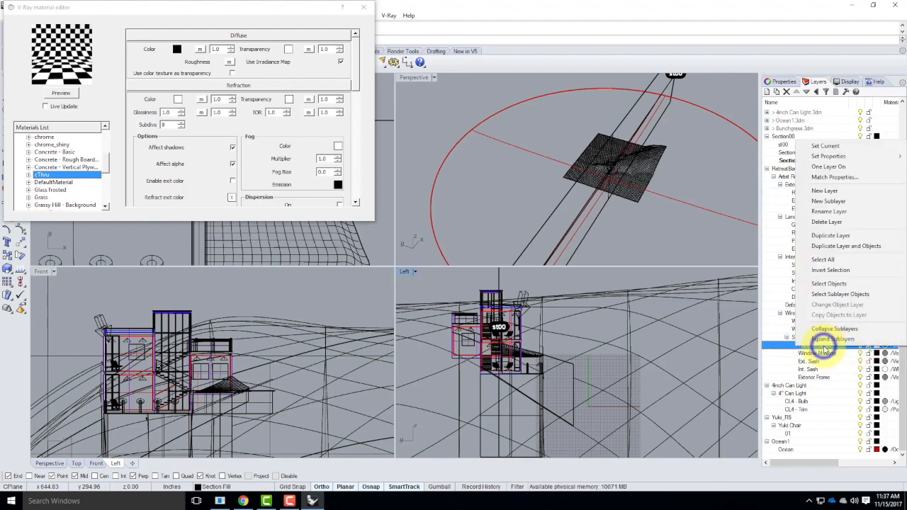
{"action": "left_click", "coordinate": [828, 283]}
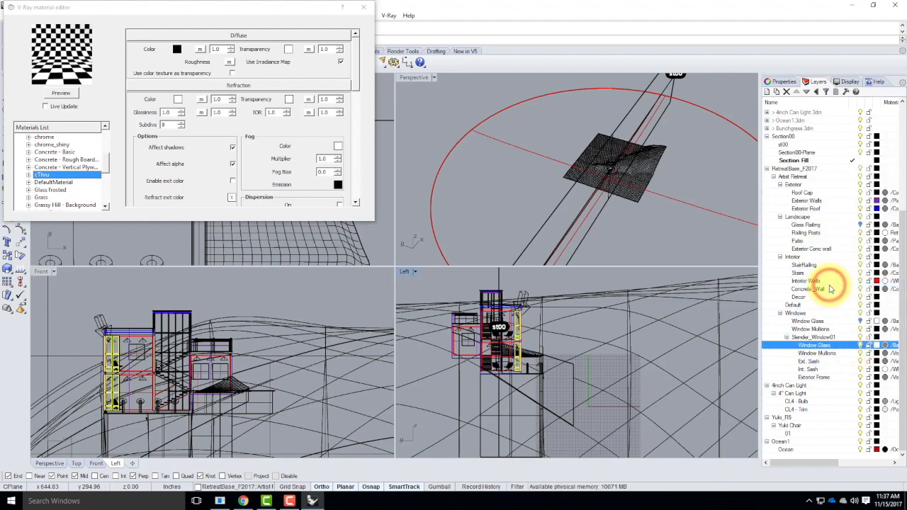
Turn the Window Glass and Glass Railing layers back on and add their objects to the selection
{"action": "left_click", "coordinate": [859, 321]}
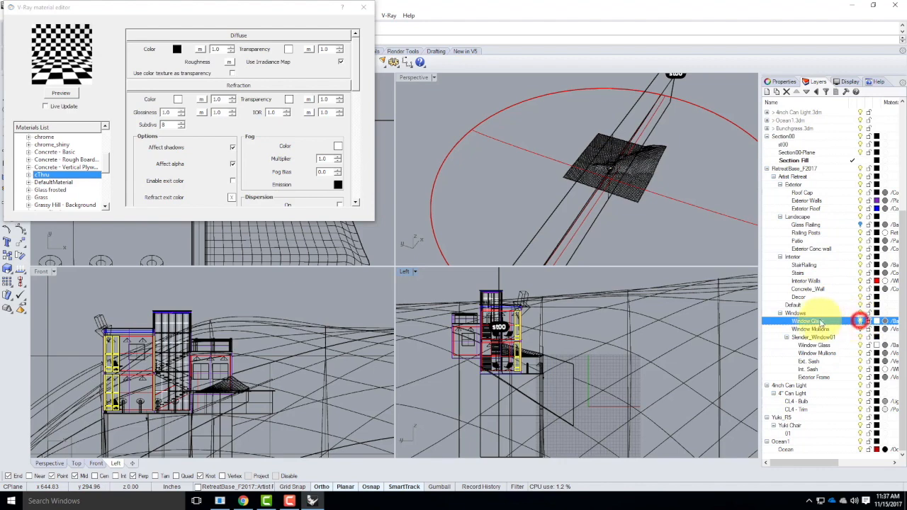
{"action": "right_click", "coordinate": [818, 317]}
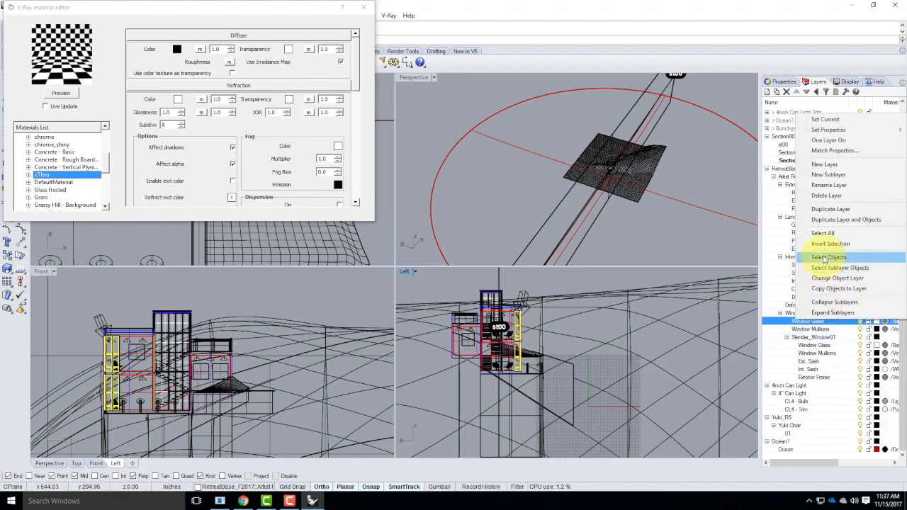
{"action": "left_click", "coordinate": [824, 258]}
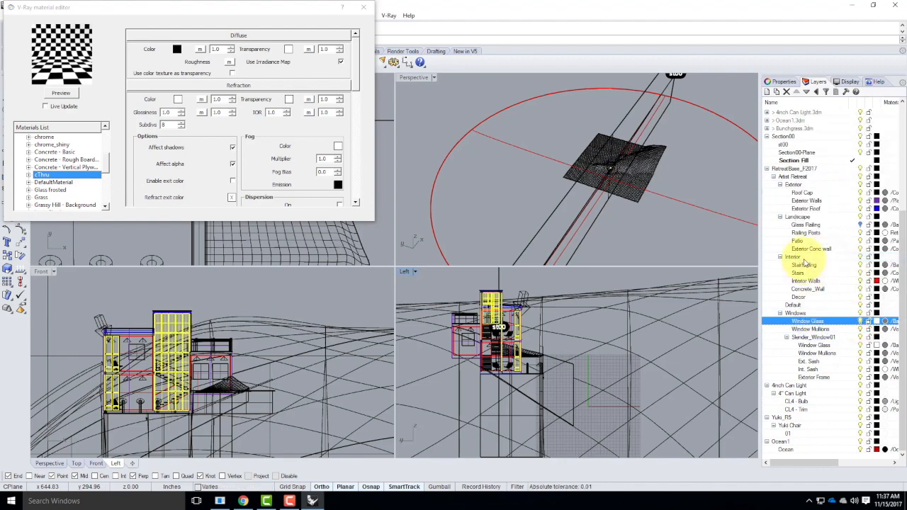
{"action": "left_click", "coordinate": [836, 225]}
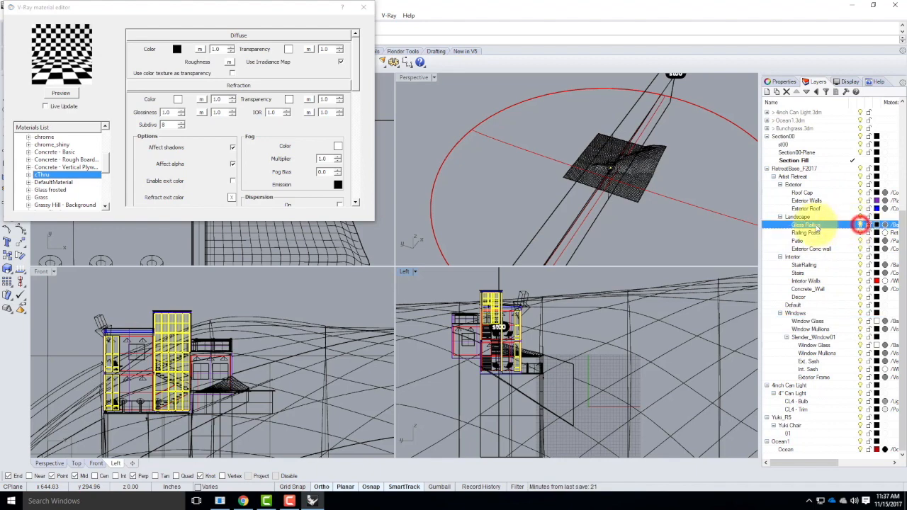
{"action": "right_click", "coordinate": [807, 225]}
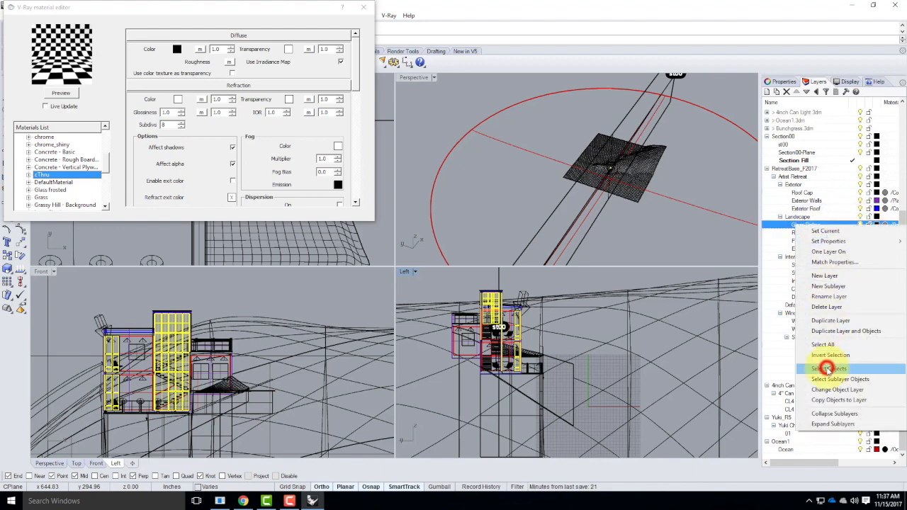
{"action": "left_click", "coordinate": [829, 369]}
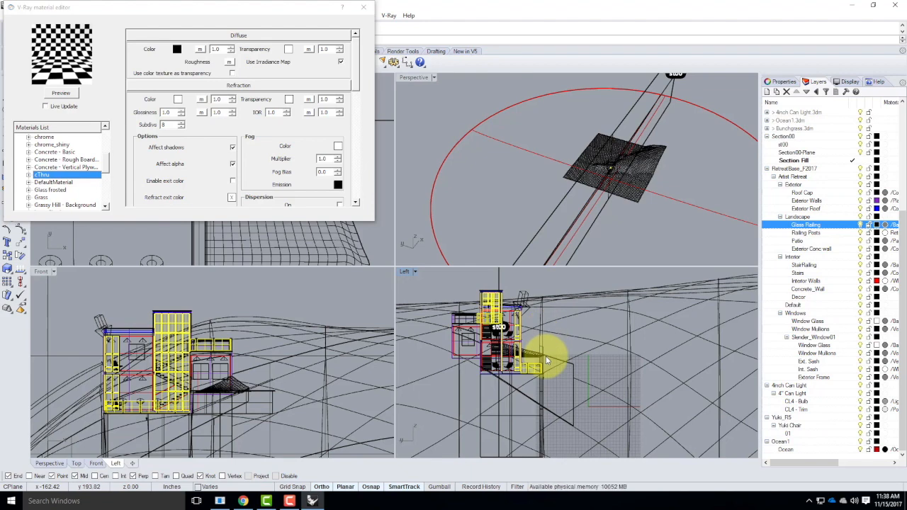
Zoom and pan around the Left viewport to inspect the selected glass objects near the section
{"action": "scroll", "coordinate": [499, 308], "scroll_direction": "up", "scroll_amount": 3}
{"action": "scroll", "coordinate": [503, 313], "scroll_direction": "up", "scroll_amount": 2}
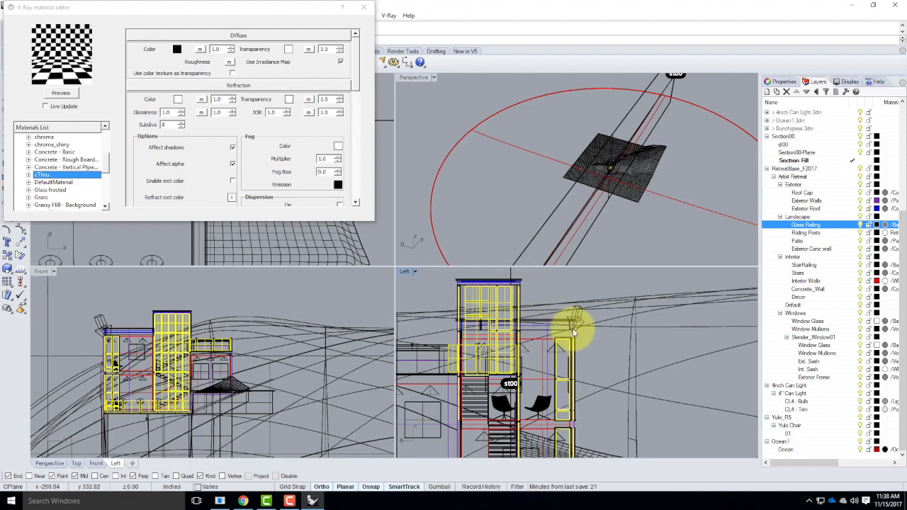
{"action": "scroll", "coordinate": [539, 328], "scroll_direction": "down", "scroll_amount": 2}
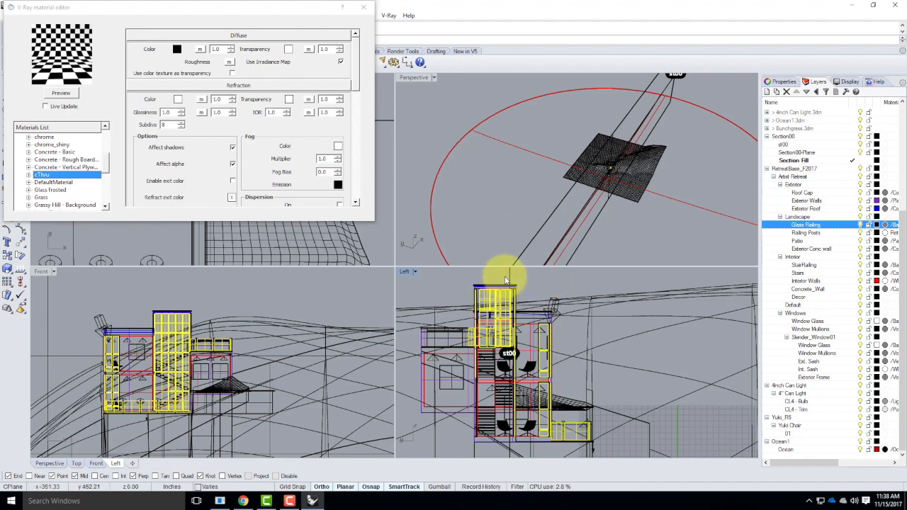
{"action": "left_click_drag", "start_coordinate": [504, 276], "coordinate": [454, 388]}
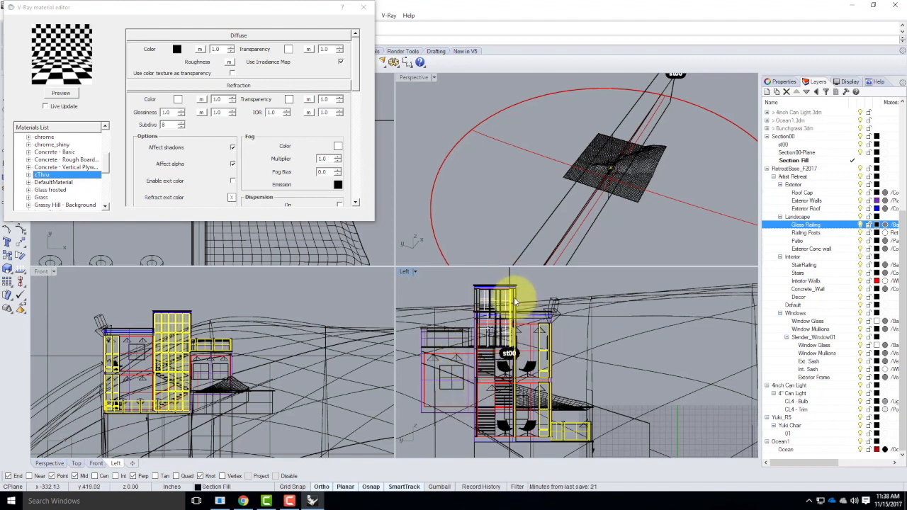
{"action": "scroll", "coordinate": [515, 306], "scroll_direction": "up", "scroll_amount": 5}
{"action": "scroll", "coordinate": [515, 306], "scroll_direction": "up", "scroll_amount": 6}
{"action": "scroll", "coordinate": [484, 283], "scroll_direction": "down", "scroll_amount": 10}
{"action": "scroll", "coordinate": [487, 397], "scroll_direction": "up", "scroll_amount": 8}
{"action": "scroll", "coordinate": [491, 310], "scroll_direction": "down", "scroll_amount": 12}
{"action": "scroll", "coordinate": [501, 392], "scroll_direction": "up", "scroll_amount": 9}
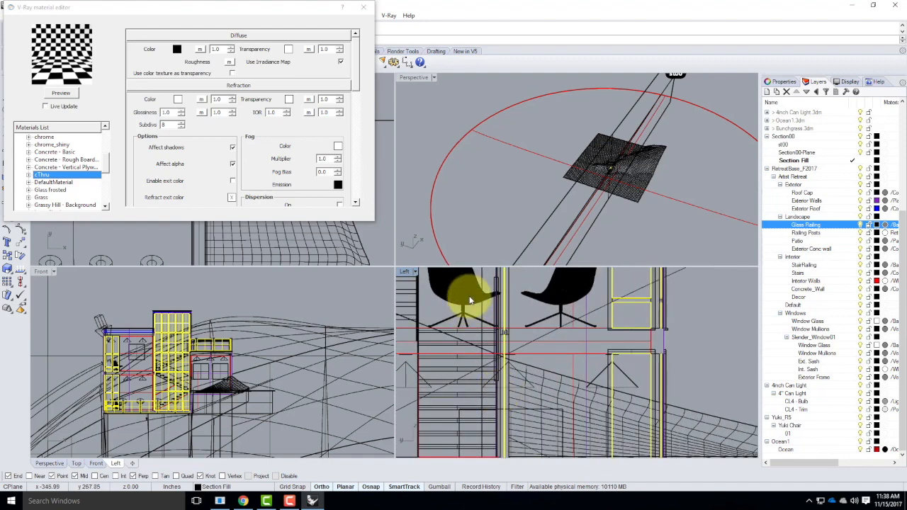
{"action": "scroll", "coordinate": [470, 300], "scroll_direction": "down", "scroll_amount": 8}
{"action": "scroll", "coordinate": [593, 428], "scroll_direction": "down", "scroll_amount": 3}
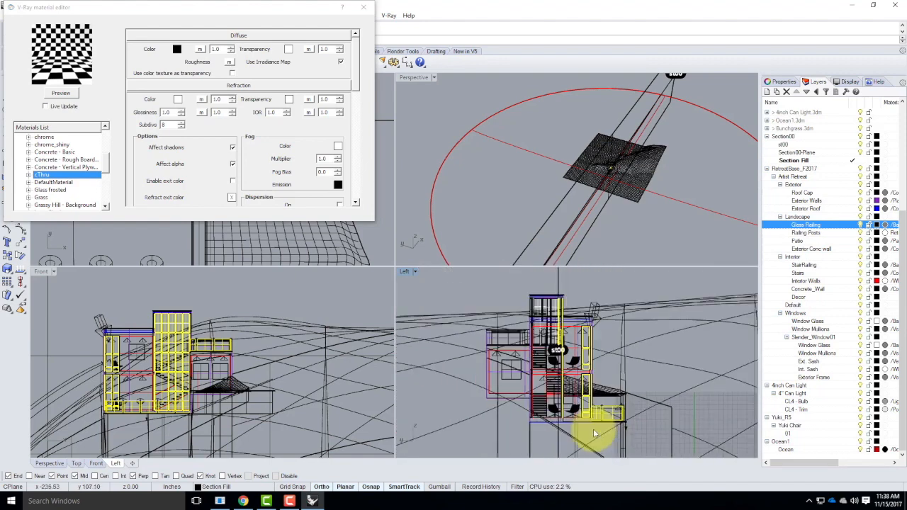
{"action": "scroll", "coordinate": [593, 428], "scroll_direction": "down", "scroll_amount": 3}
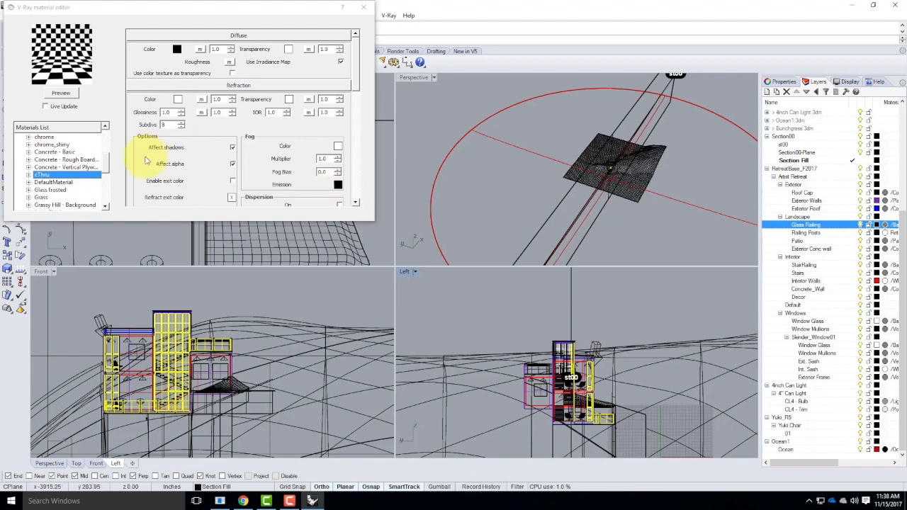
Add a new material to the scene materials in the V-Ray material editor and rename it Transparent
{"action": "left_click_drag", "start_coordinate": [106, 161], "coordinate": [111, 114]}
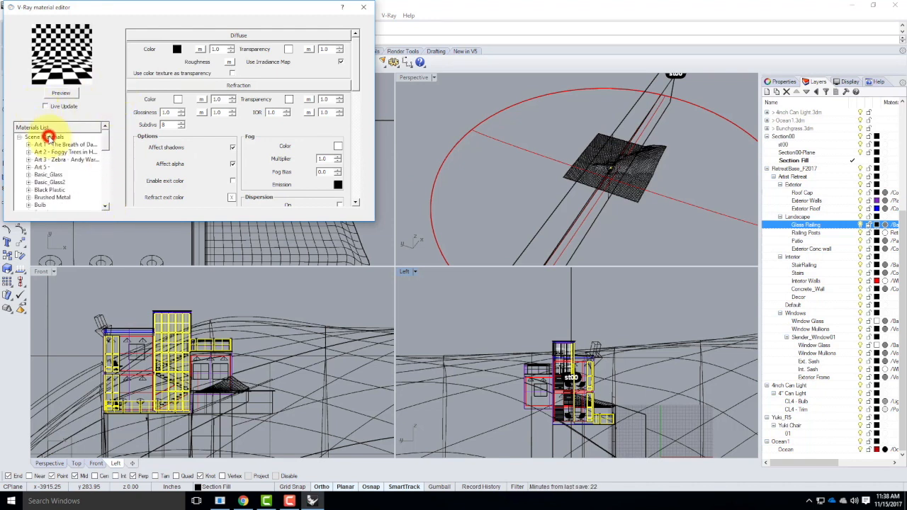
{"action": "left_click", "coordinate": [48, 136]}
{"action": "right_click", "coordinate": [50, 136]}
{"action": "mouse_move", "coordinate": [84, 143]}
{"action": "left_click", "coordinate": [145, 178]}
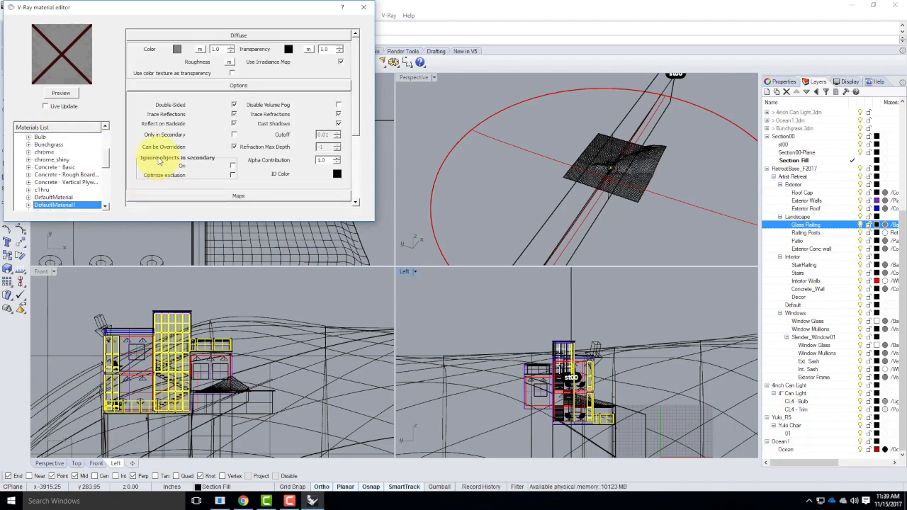
{"action": "double_click", "coordinate": [64, 205]}
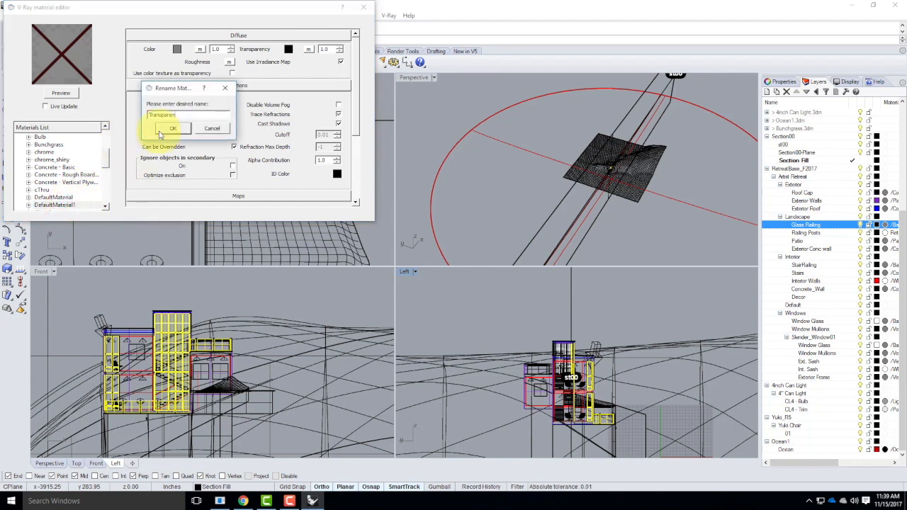
{"action": "left_click", "coordinate": [164, 130]}
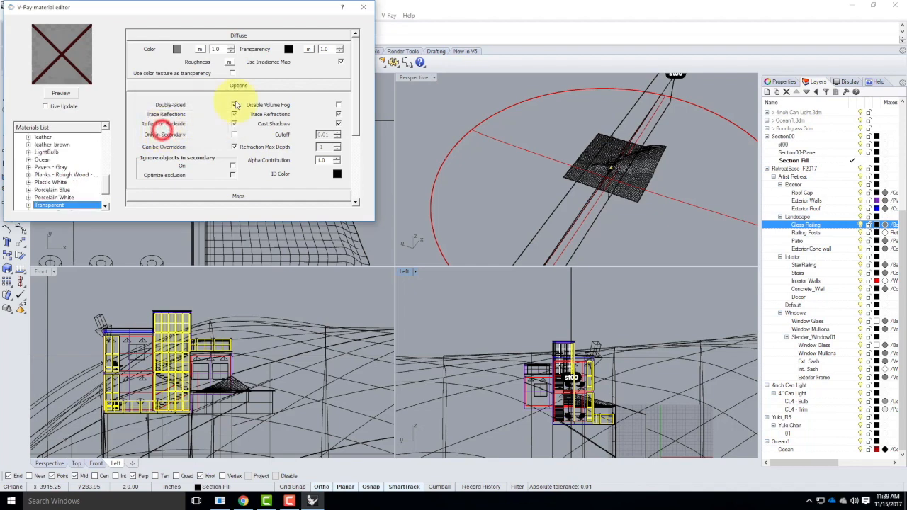
Set the Transparent material's transparency colour to white and refresh its preview
{"action": "left_click", "coordinate": [288, 50]}
{"action": "left_click", "coordinate": [176, 95]}
{"action": "left_click", "coordinate": [290, 262]}
{"action": "left_click", "coordinate": [63, 93]}
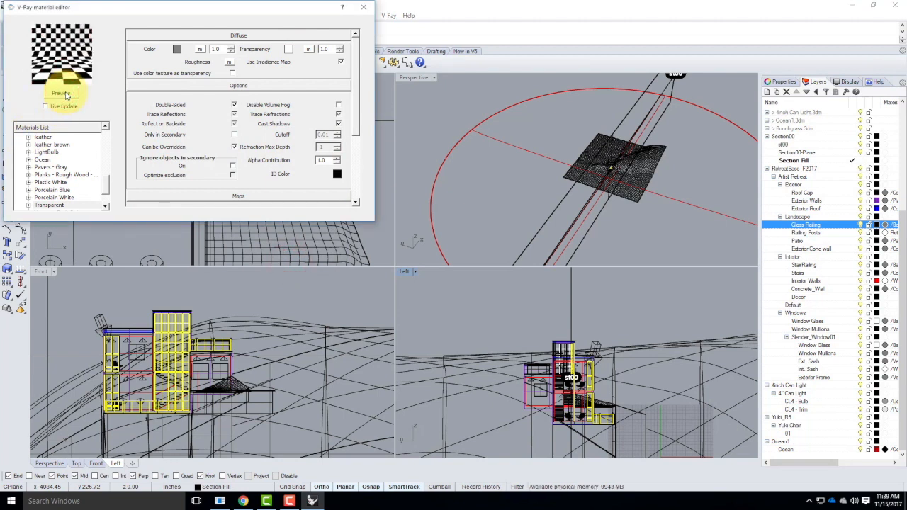
Apply the Transparent material to the selected glass objects and close the material editor
{"action": "right_click", "coordinate": [51, 205]}
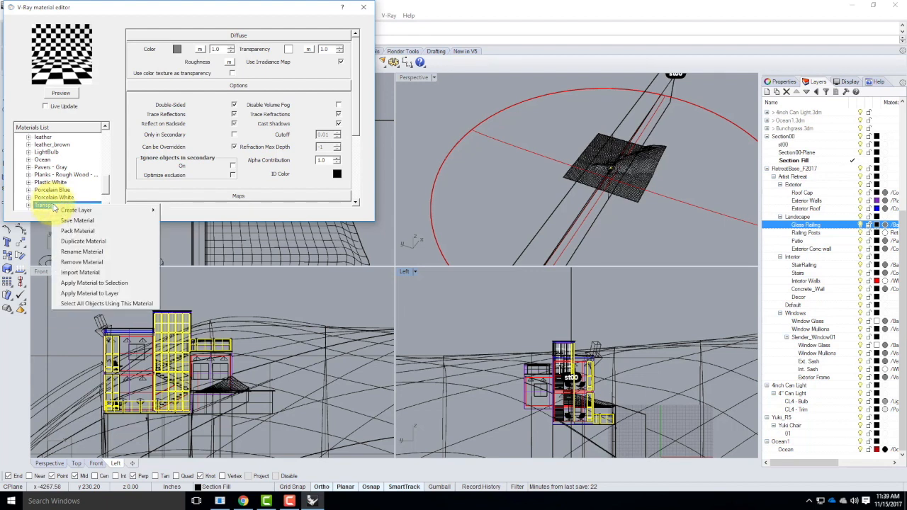
{"action": "left_click", "coordinate": [106, 283]}
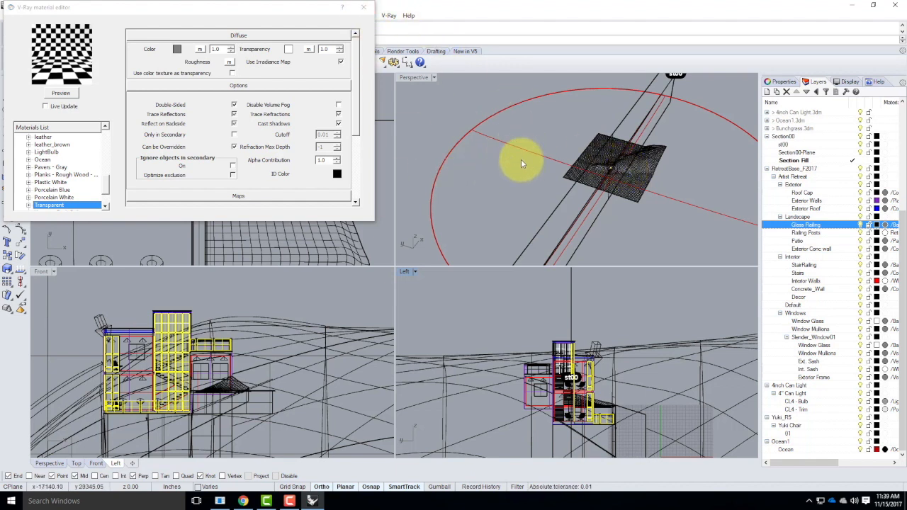
{"action": "left_click", "coordinate": [366, 8]}
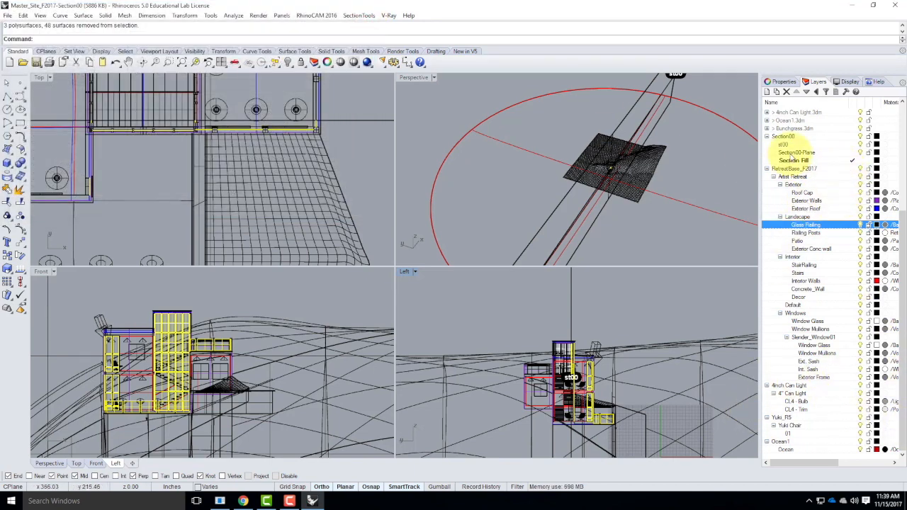
Turn off the Section00-Plane layer and make Section Fill the selected layer
{"action": "left_click", "coordinate": [797, 153]}
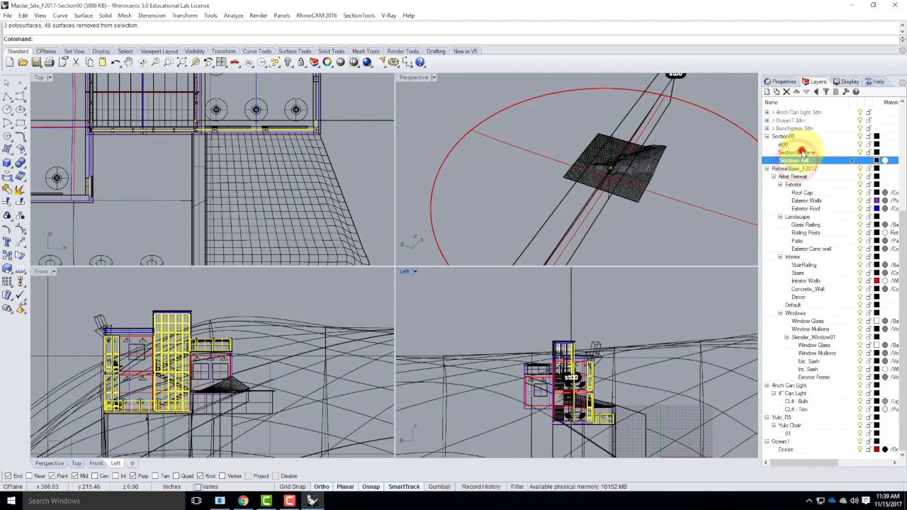
{"action": "left_click", "coordinate": [859, 152]}
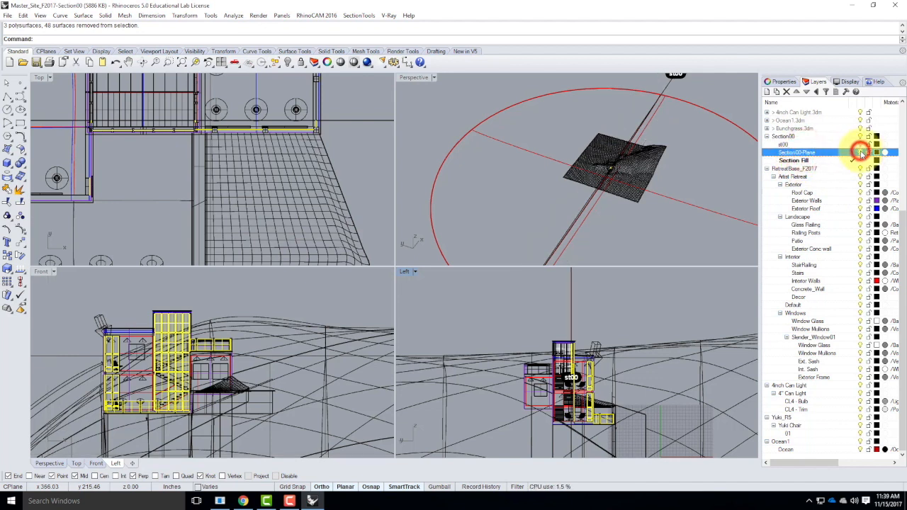
{"action": "left_click", "coordinate": [806, 161]}
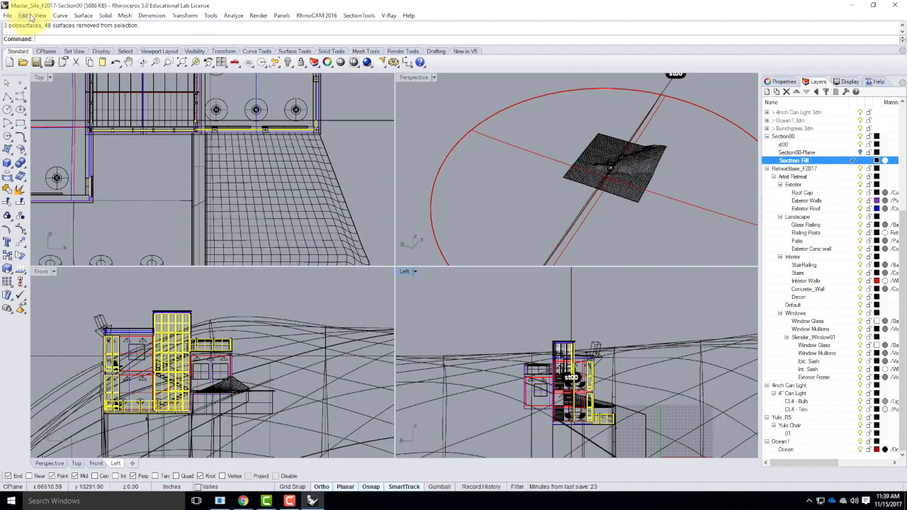
Open the V-Ray material editor and create a new material in the scene materials
{"action": "left_click", "coordinate": [374, 15]}
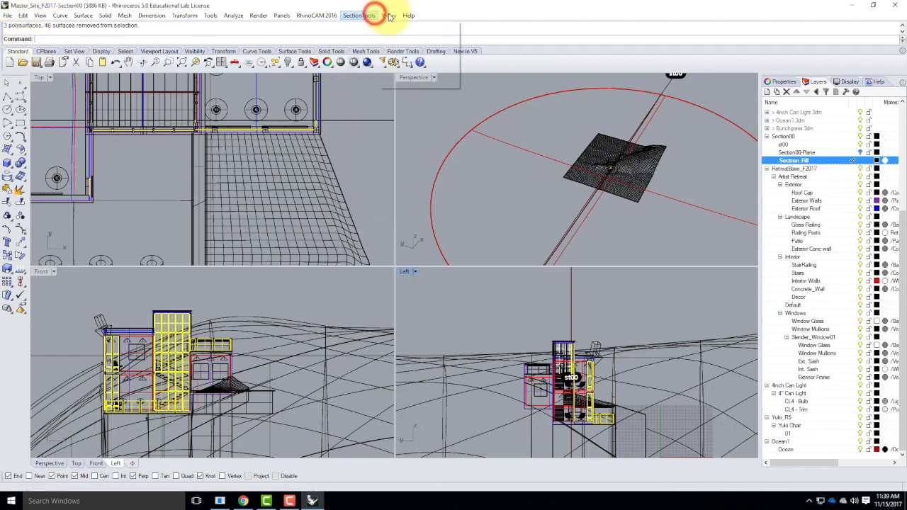
{"action": "left_click", "coordinate": [389, 16]}
{"action": "left_click", "coordinate": [392, 36]}
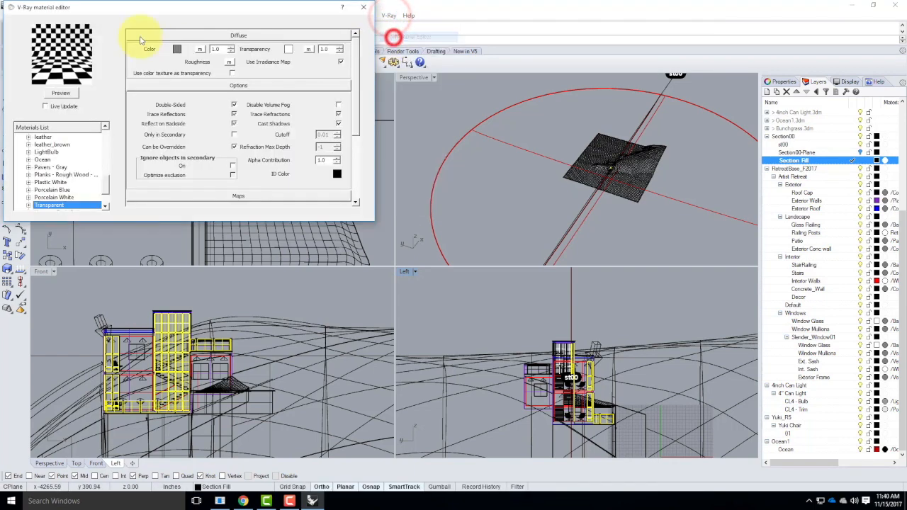
{"action": "left_click_drag", "start_coordinate": [109, 182], "coordinate": [110, 149]}
{"action": "scroll", "coordinate": [99, 156], "scroll_direction": "up", "scroll_amount": 5}
{"action": "left_click", "coordinate": [50, 136]}
{"action": "right_click", "coordinate": [53, 136]}
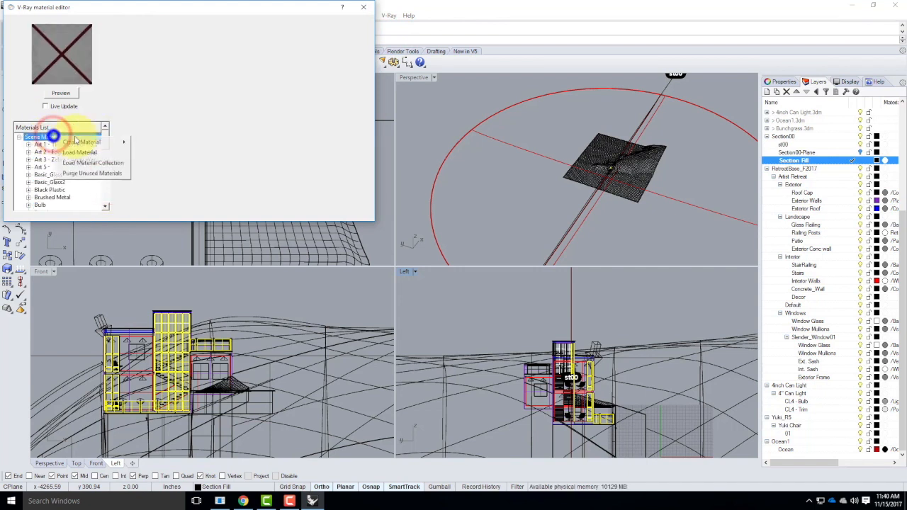
{"action": "mouse_move", "coordinate": [141, 143]}
{"action": "left_click", "coordinate": [156, 174]}
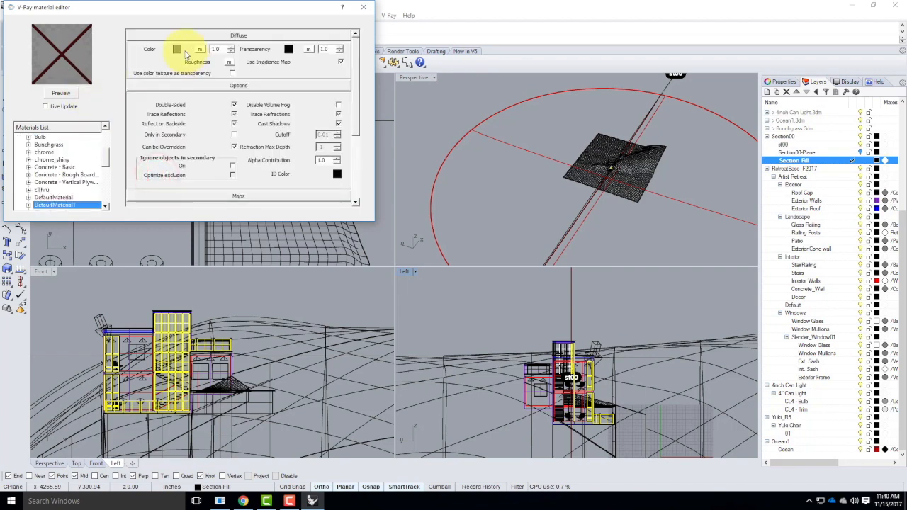
Set the new material's diffuse colour to Black
{"action": "left_click", "coordinate": [177, 50]}
{"action": "left_click", "coordinate": [183, 126]}
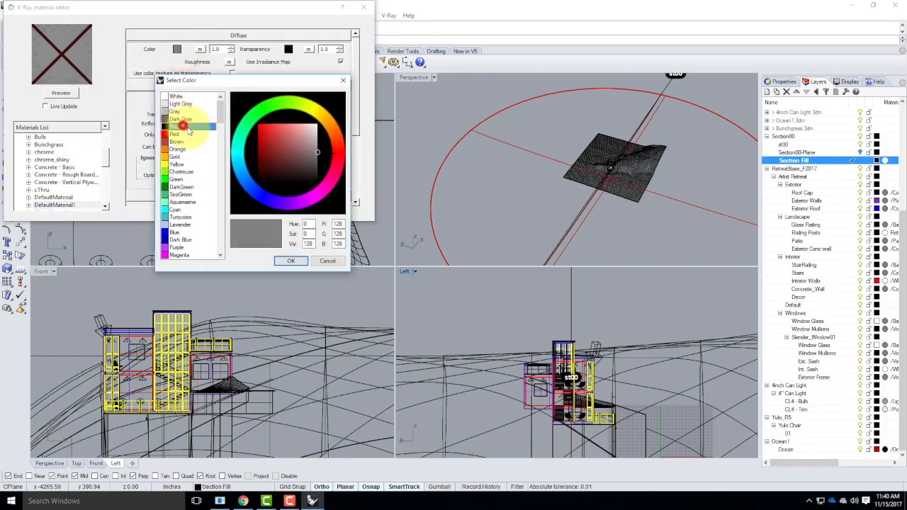
{"action": "left_click", "coordinate": [291, 261]}
Rename the new material to Black
{"action": "double_click", "coordinate": [50, 205]}
{"action": "type", "text": "Bla"}
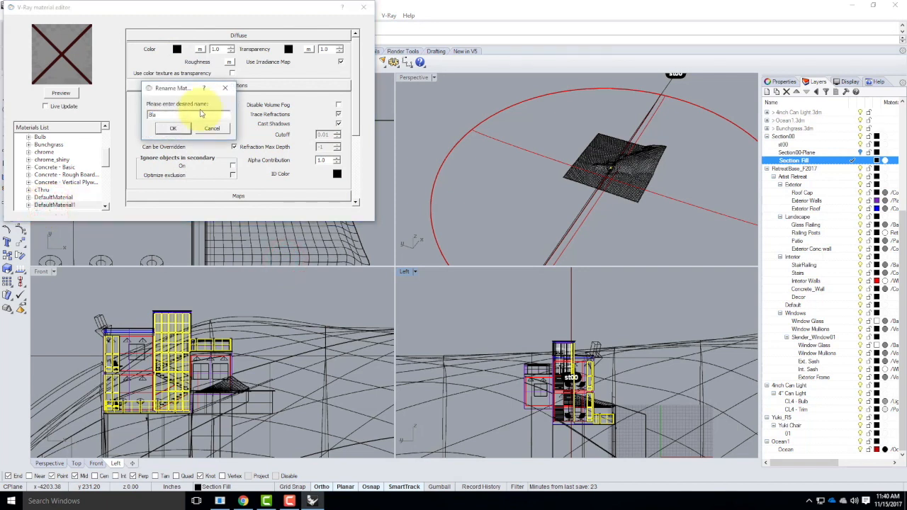
{"action": "type", "text": "ck"}
{"action": "key", "text": "Return"}
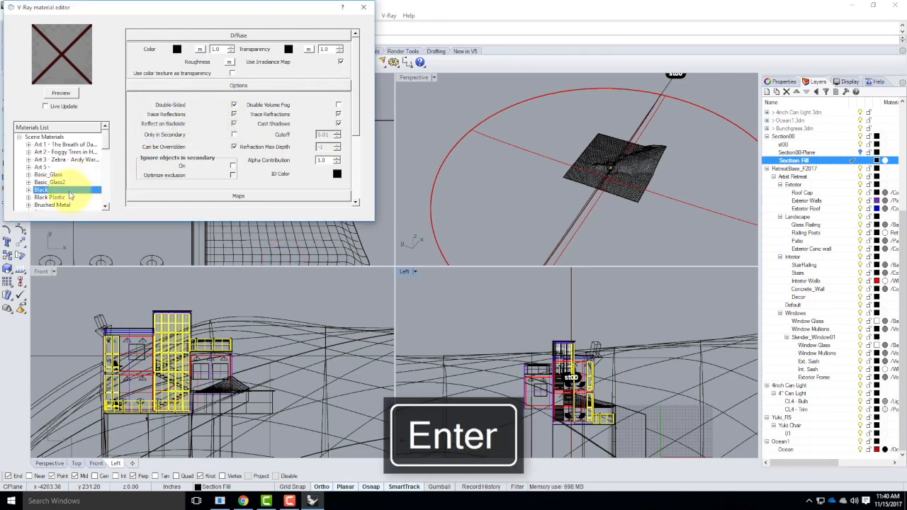
Apply the Black material to the Section Fill layer
{"action": "right_click", "coordinate": [68, 191]}
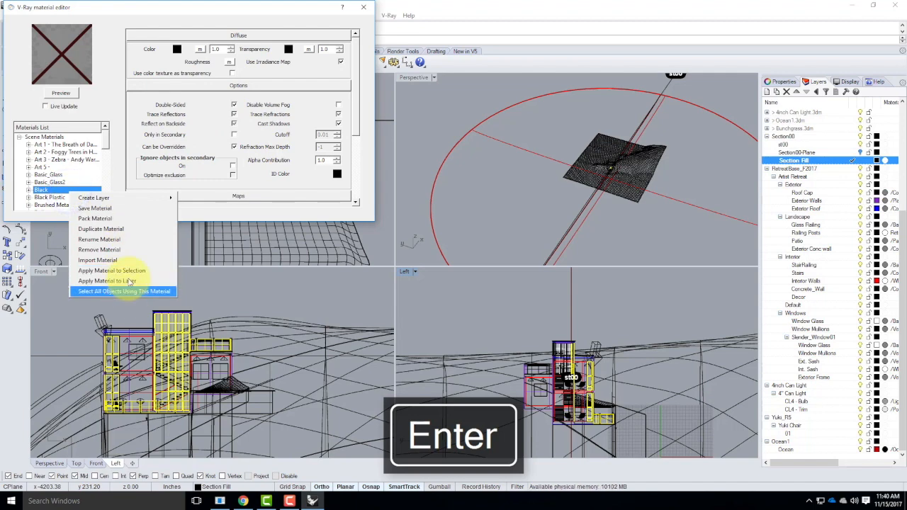
{"action": "left_click", "coordinate": [128, 283]}
{"action": "left_click", "coordinate": [803, 158]}
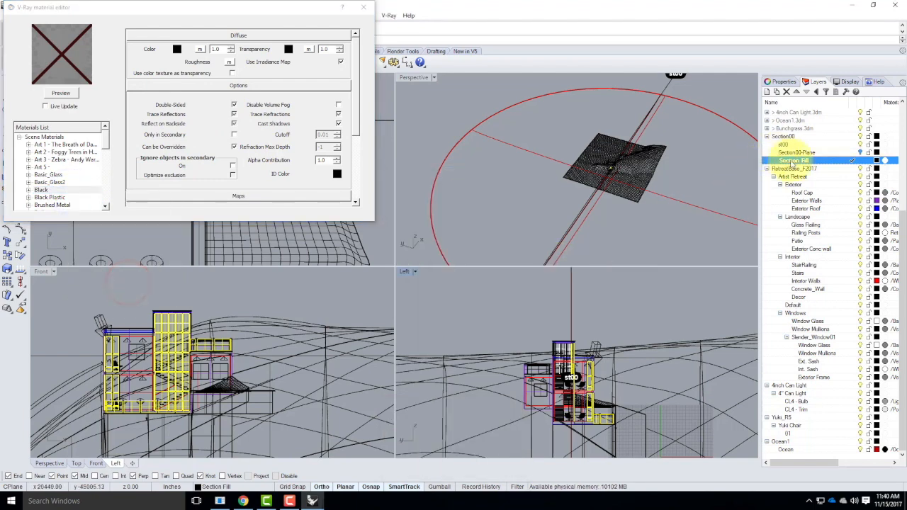
{"action": "left_click", "coordinate": [853, 6]}
{"action": "scroll", "coordinate": [444, 266], "scroll_direction": "down", "scroll_amount": 6}
{"action": "scroll", "coordinate": [436, 277], "scroll_direction": "down", "scroll_amount": 6}
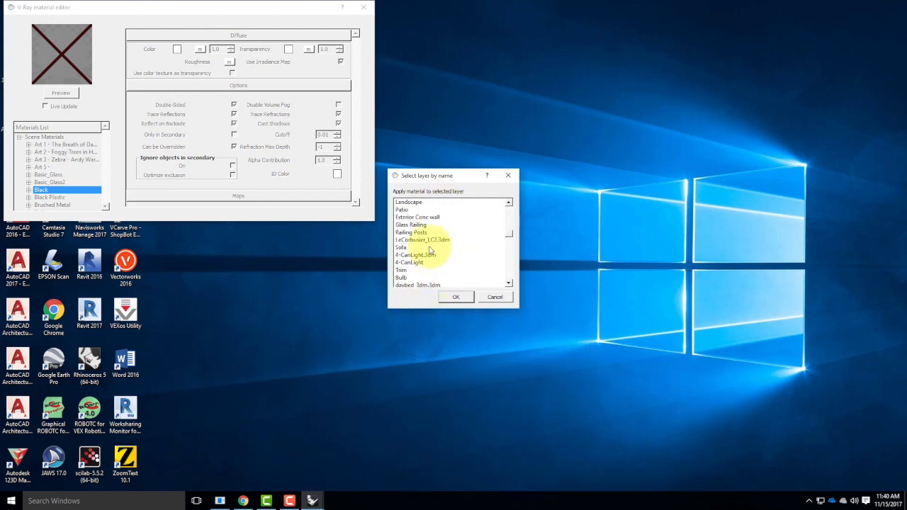
{"action": "left_click_drag", "start_coordinate": [509, 235], "coordinate": [516, 262]}
{"action": "left_click", "coordinate": [421, 225]}
{"action": "left_click", "coordinate": [456, 296]}
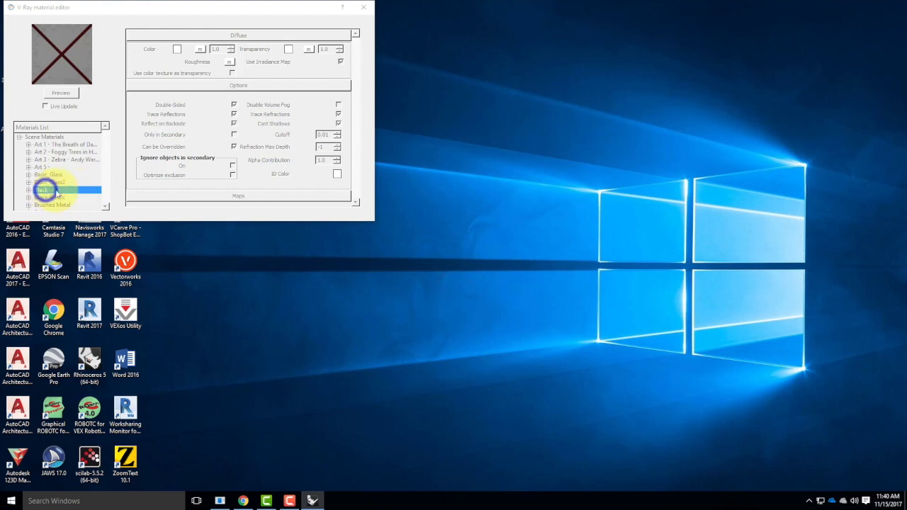
Close Rhino, saving changes to Master_Site_F2017-Section00 and postponing the offered update
{"action": "left_click", "coordinate": [310, 496]}
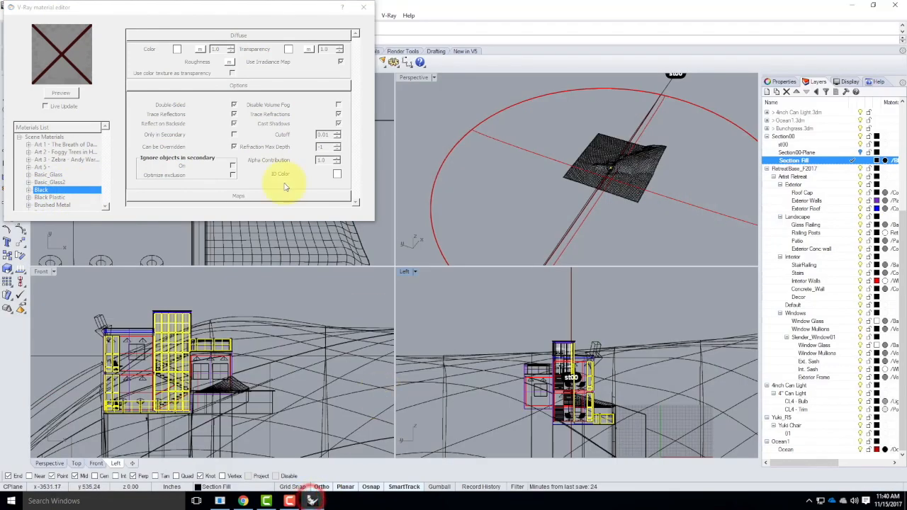
{"action": "left_click", "coordinate": [140, 8]}
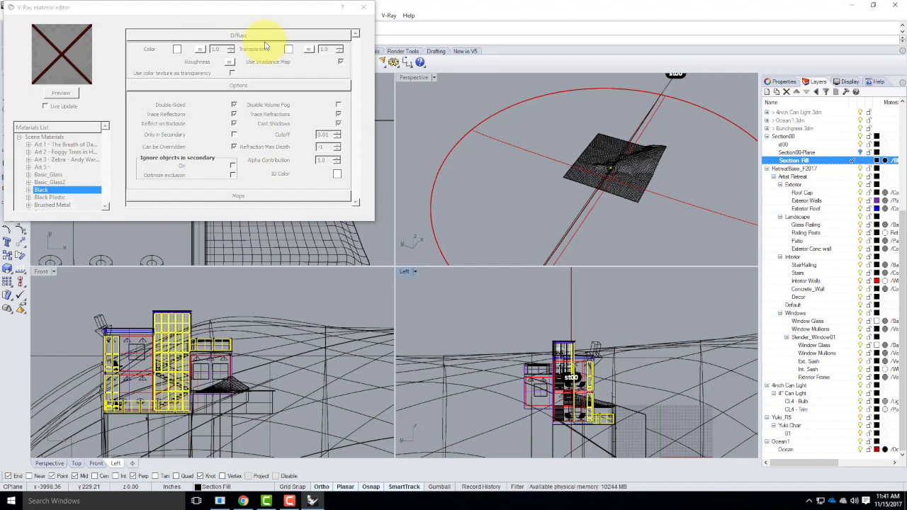
{"action": "left_click", "coordinate": [894, 5]}
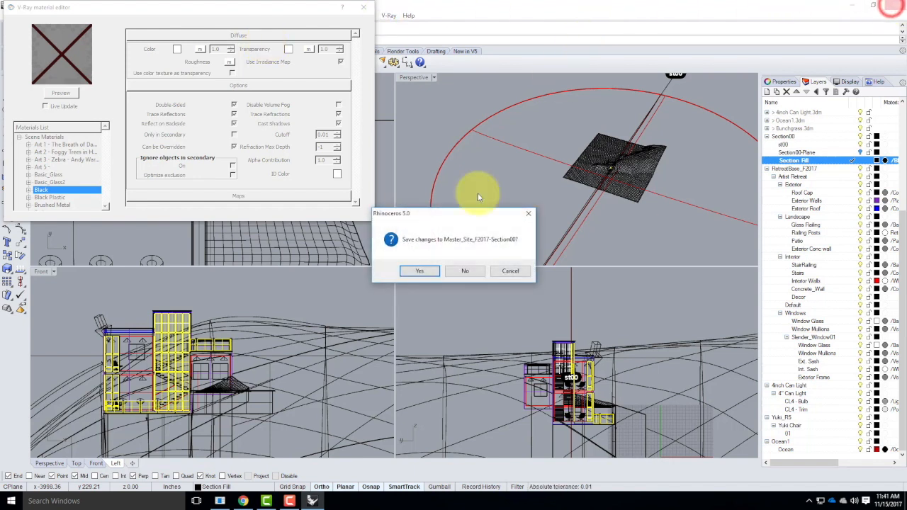
{"action": "left_click", "coordinate": [424, 275]}
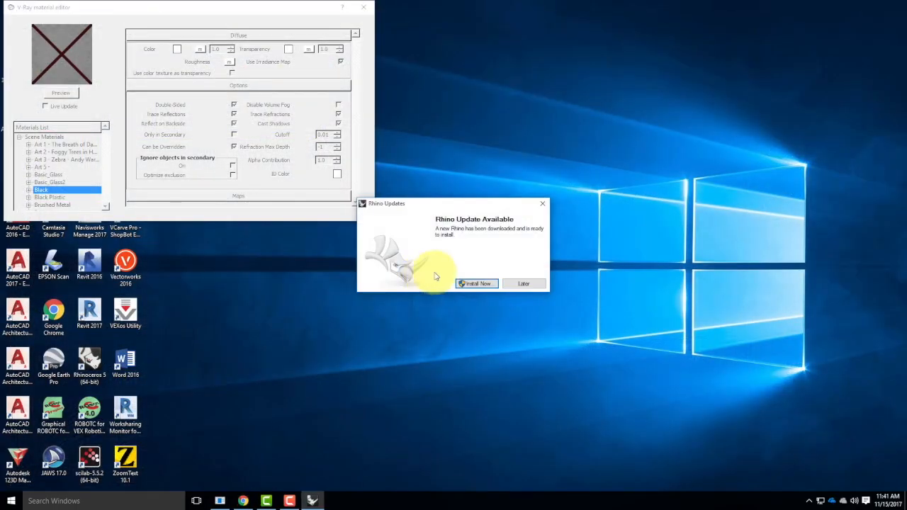
{"action": "left_click", "coordinate": [531, 283]}
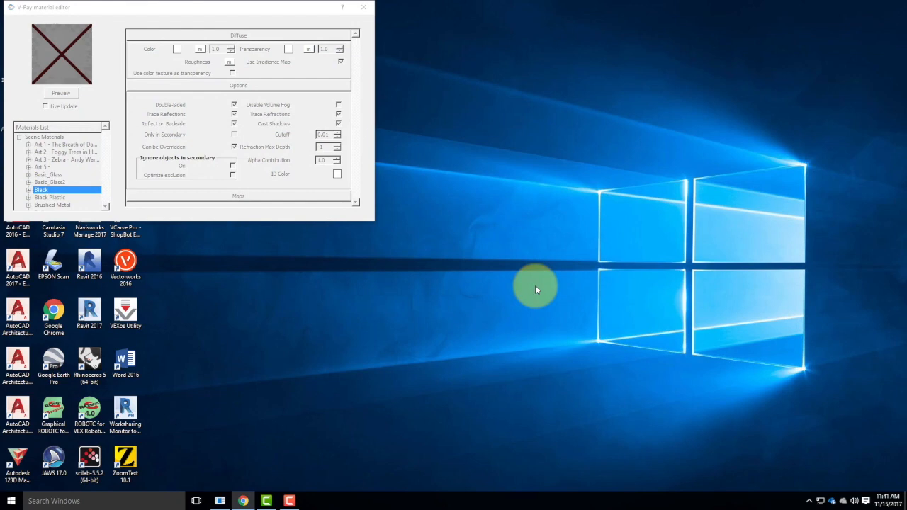
Restart Rhino and reopen Master_Site_F2017-Section00, replacing existing materials with the file's materials for all conflicts
{"action": "double_click", "coordinate": [100, 366]}
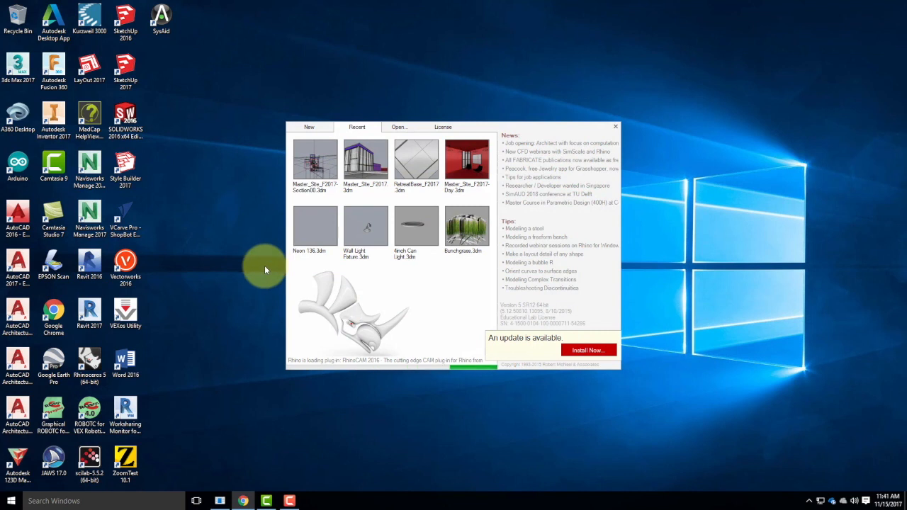
{"action": "left_click", "coordinate": [317, 164]}
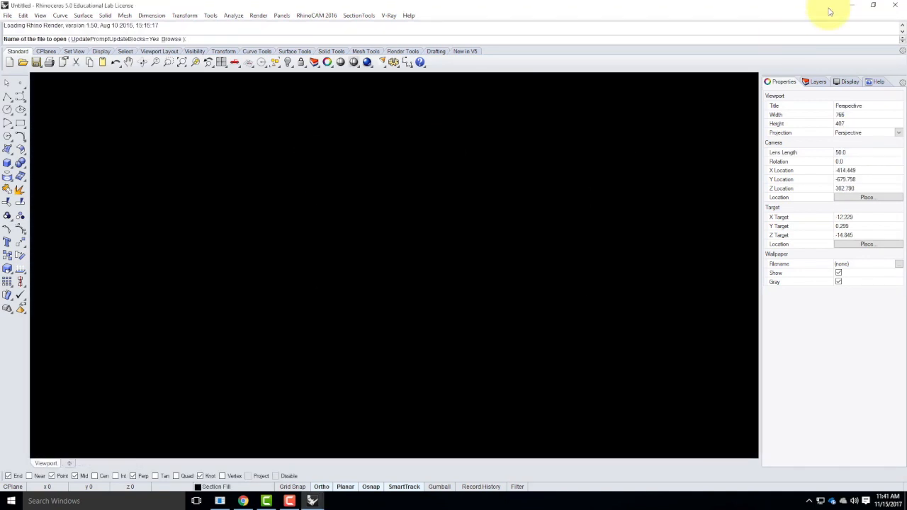
{"action": "left_click", "coordinate": [852, 5]}
{"action": "left_click", "coordinate": [356, 235]}
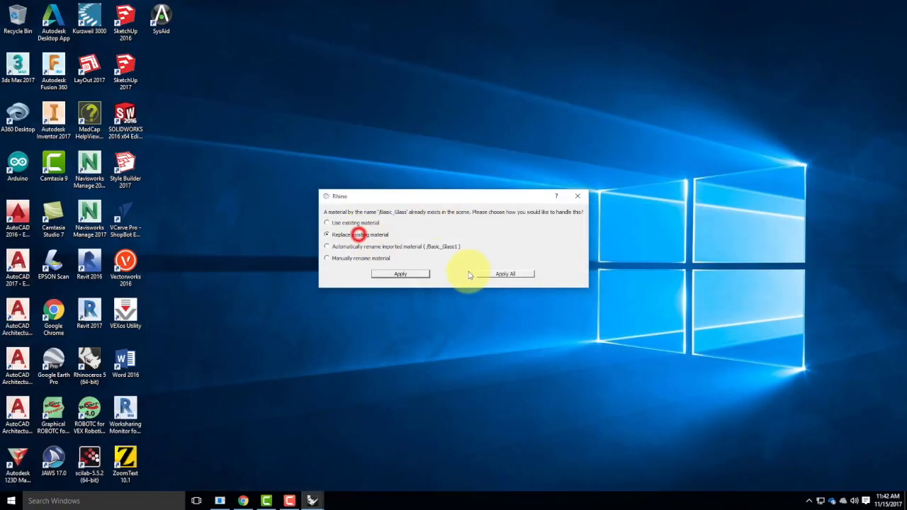
{"action": "left_click", "coordinate": [489, 274]}
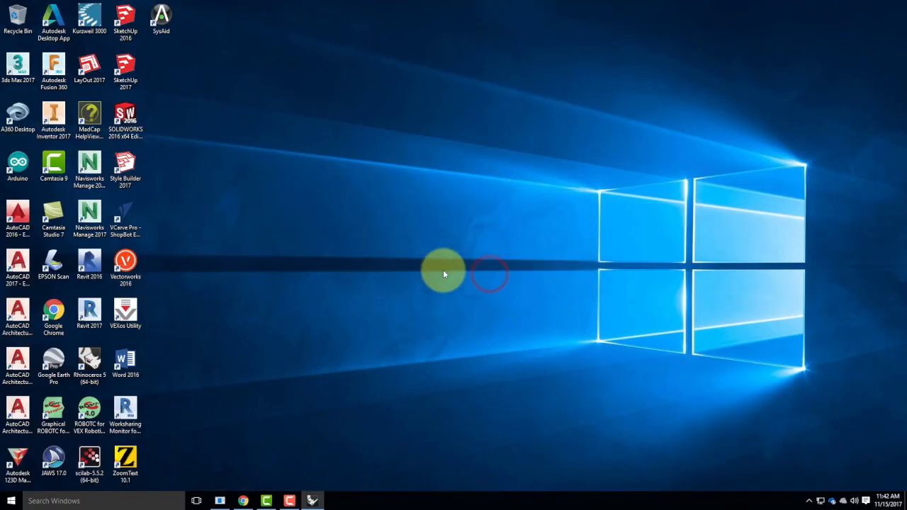
{"action": "left_click", "coordinate": [316, 501]}
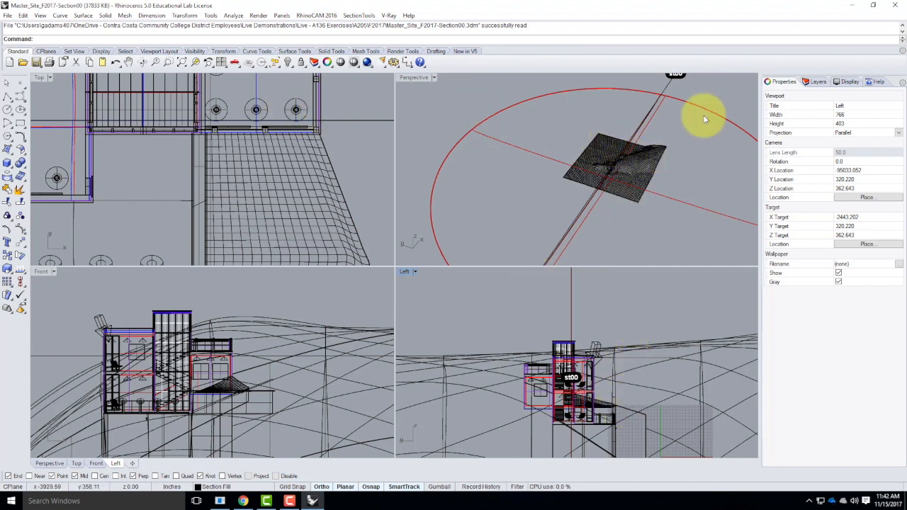
Select the st00 layer in the Layers panel and open the V-Ray material editor
{"action": "left_click", "coordinate": [816, 82]}
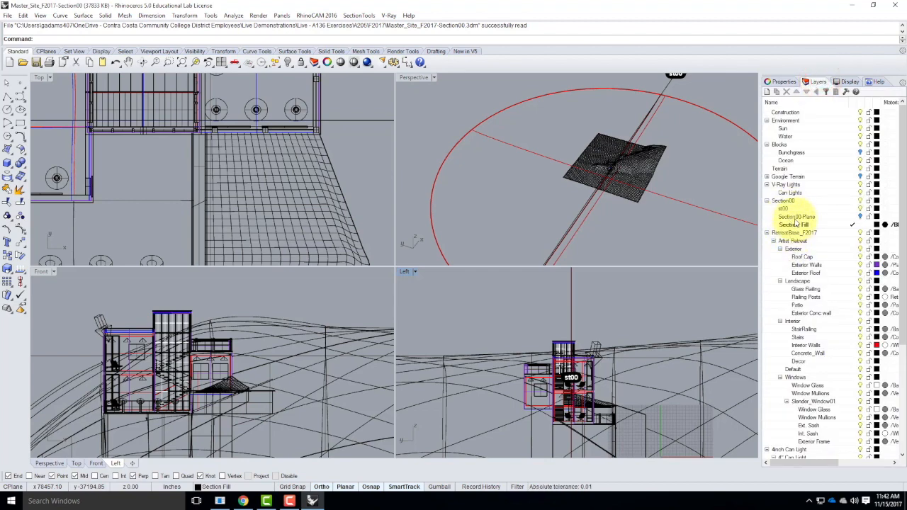
{"action": "left_click", "coordinate": [791, 209]}
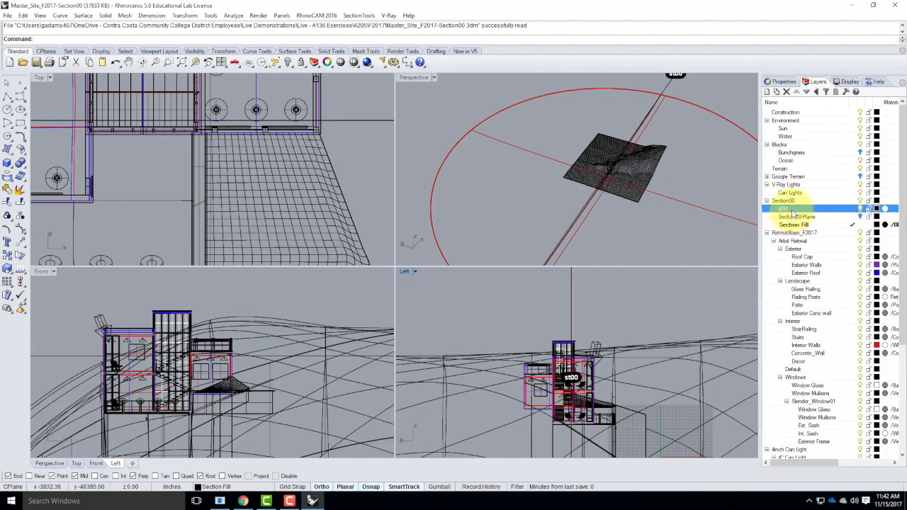
{"action": "left_click", "coordinate": [388, 15]}
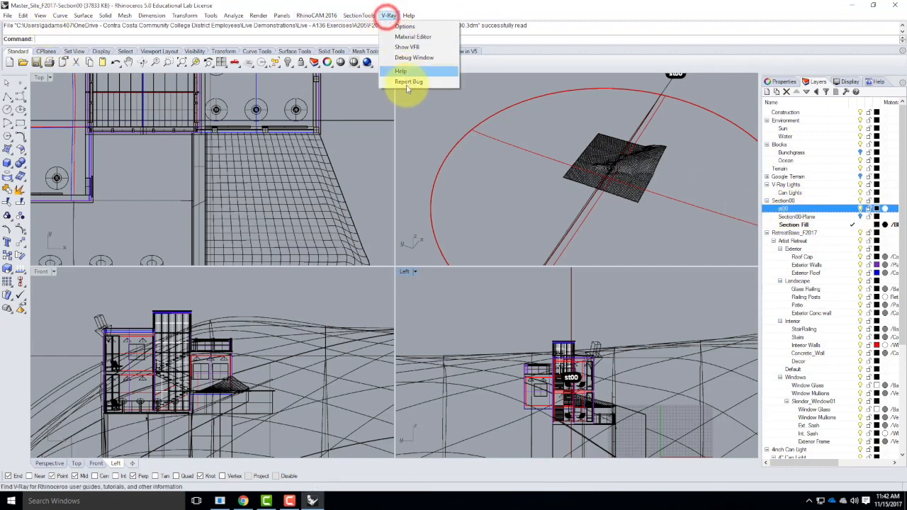
{"action": "left_click", "coordinate": [410, 36]}
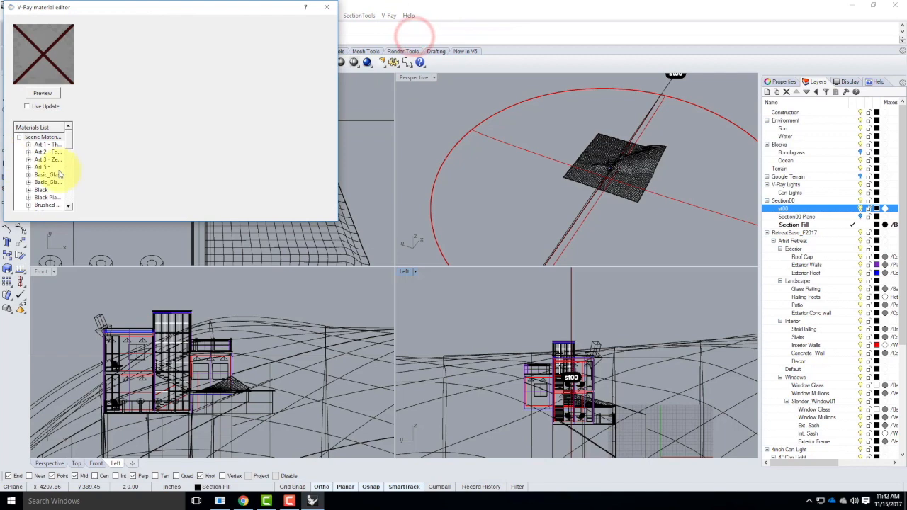
Apply the Black material to the st00 layer and close the V-Ray material editor
{"action": "left_click", "coordinate": [44, 192]}
{"action": "right_click", "coordinate": [44, 193]}
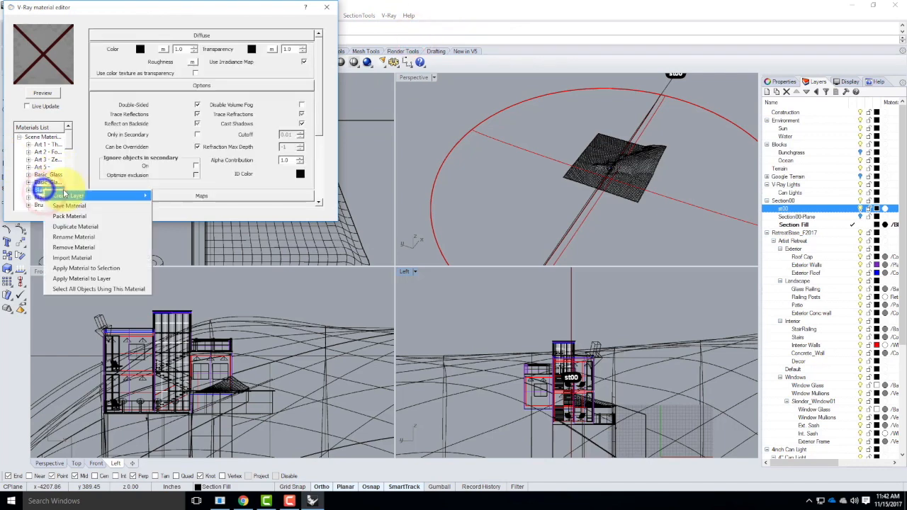
{"action": "left_click", "coordinate": [83, 279]}
{"action": "left_click_drag", "start_coordinate": [510, 208], "coordinate": [512, 253]}
{"action": "scroll", "coordinate": [512, 250], "scroll_direction": "down", "scroll_amount": 4}
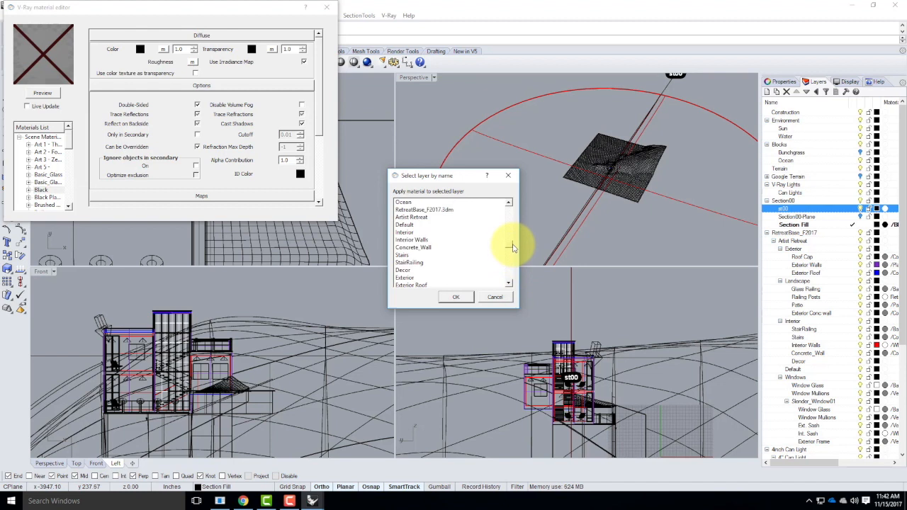
{"action": "scroll", "coordinate": [514, 237], "scroll_direction": "up", "scroll_amount": 5}
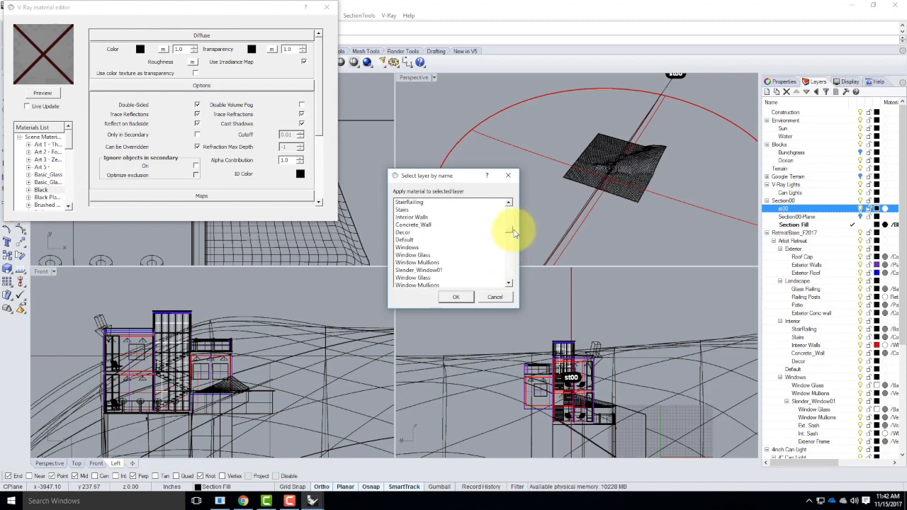
{"action": "scroll", "coordinate": [515, 225], "scroll_direction": "up", "scroll_amount": 3}
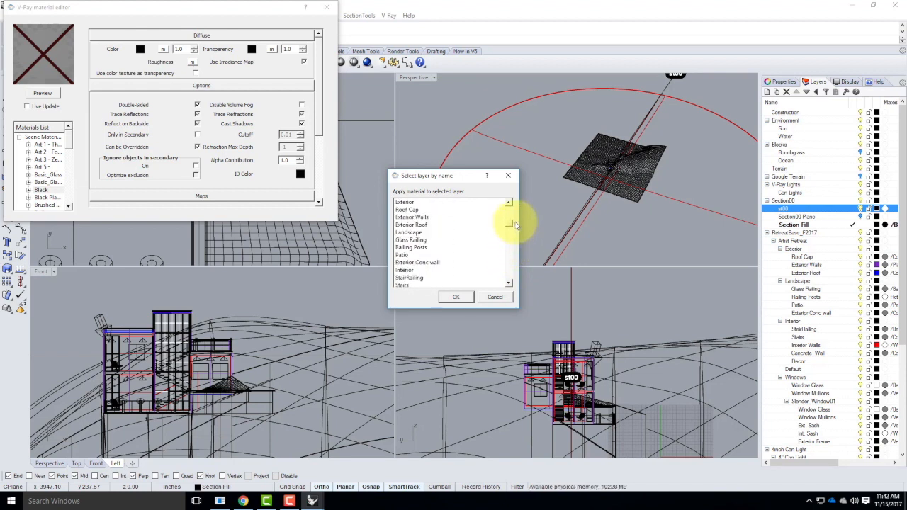
{"action": "left_click", "coordinate": [428, 201]}
{"action": "scroll", "coordinate": [447, 207], "scroll_direction": "up", "scroll_amount": 1}
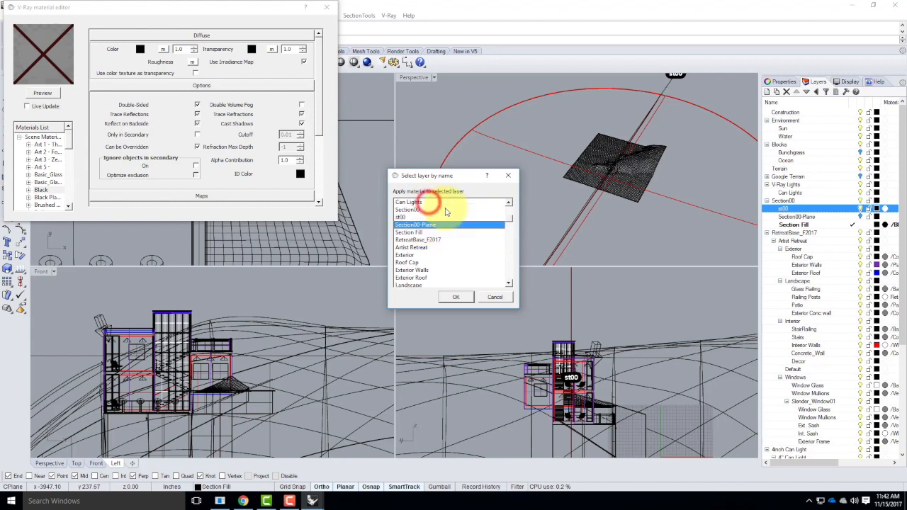
{"action": "left_click", "coordinate": [402, 216]}
{"action": "left_click", "coordinate": [455, 297]}
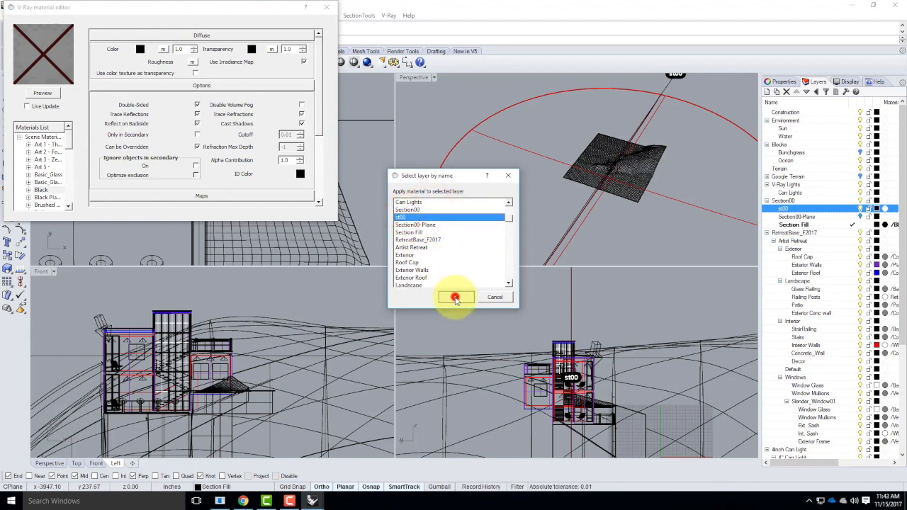
{"action": "left_click", "coordinate": [327, 7]}
Maximize the Perspective viewport, frame the building, and switch the viewport to Rendered display mode
{"action": "double_click", "coordinate": [415, 77]}
{"action": "right_click_drag", "start_coordinate": [511, 267], "coordinate": [406, 296]}
{"action": "scroll", "coordinate": [457, 273], "scroll_direction": "up", "scroll_amount": 8}
{"action": "scroll", "coordinate": [446, 338], "scroll_direction": "up", "scroll_amount": 9}
{"action": "scroll", "coordinate": [335, 247], "scroll_direction": "up", "scroll_amount": 6}
{"action": "scroll", "coordinate": [416, 312], "scroll_direction": "up", "scroll_amount": 4}
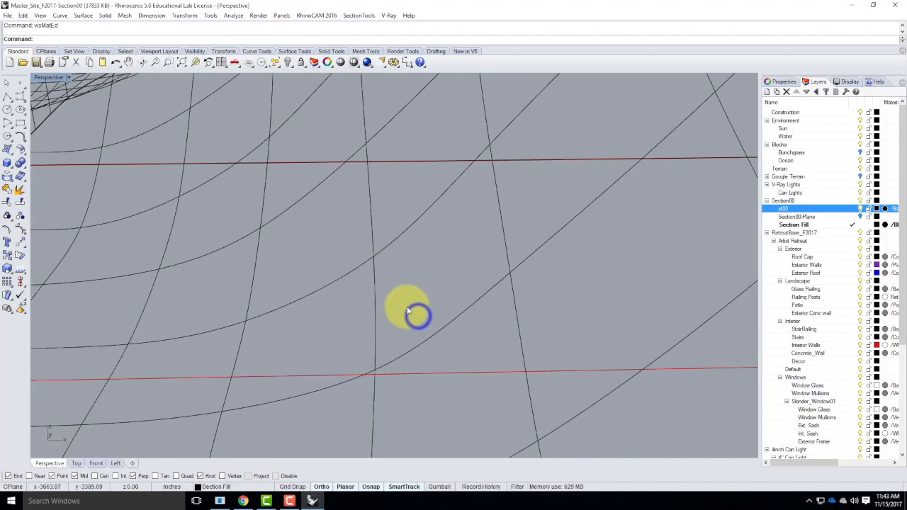
{"action": "scroll", "coordinate": [404, 295], "scroll_direction": "down", "scroll_amount": 12}
{"action": "scroll", "coordinate": [345, 198], "scroll_direction": "up", "scroll_amount": 12}
{"action": "scroll", "coordinate": [331, 214], "scroll_direction": "down", "scroll_amount": 10}
{"action": "scroll", "coordinate": [316, 181], "scroll_direction": "up", "scroll_amount": 10}
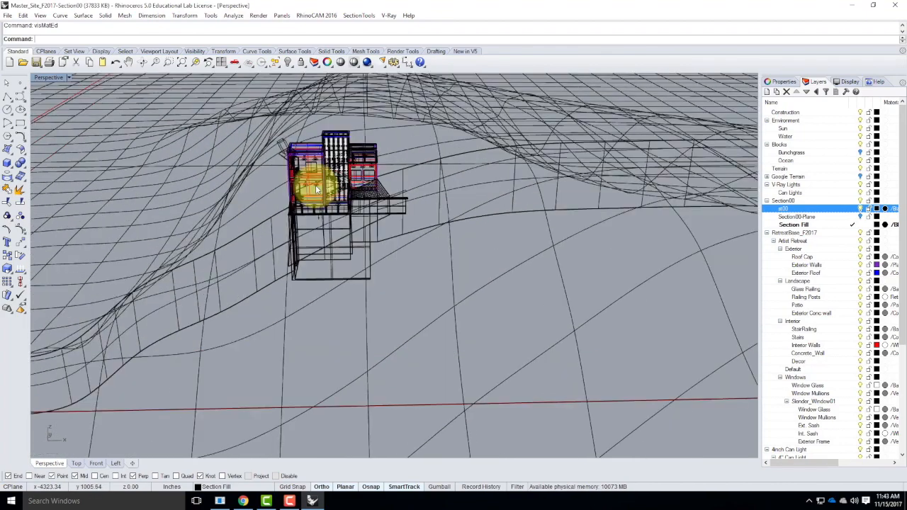
{"action": "left_click", "coordinate": [320, 177]}
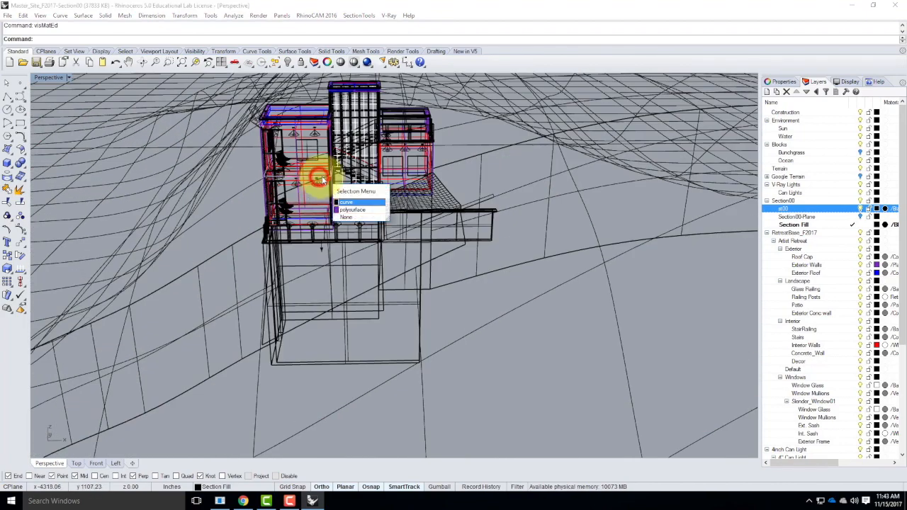
{"action": "left_click", "coordinate": [352, 210]}
{"action": "type", "text": "z"}
{"action": "key", "text": "Return"}
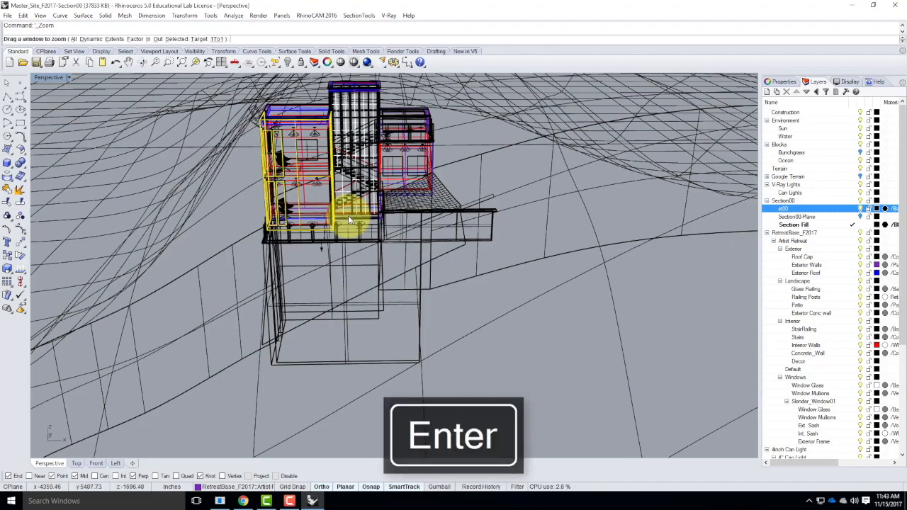
{"action": "type", "text": "s"}
{"action": "key", "text": "Return"}
{"action": "scroll", "coordinate": [360, 197], "scroll_direction": "down", "scroll_amount": 8}
{"action": "right_click_drag", "start_coordinate": [488, 259], "coordinate": [448, 224]}
{"action": "left_click", "coordinate": [68, 77]}
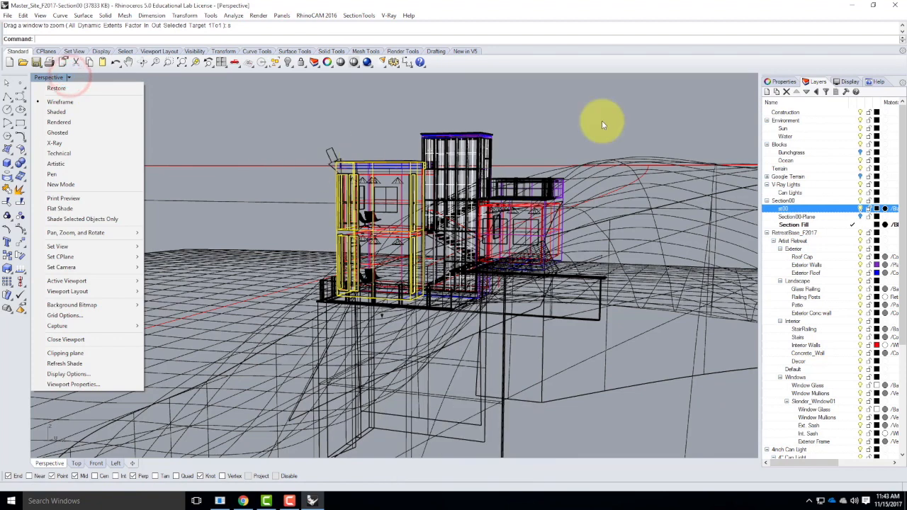
{"action": "left_click", "coordinate": [71, 121]}
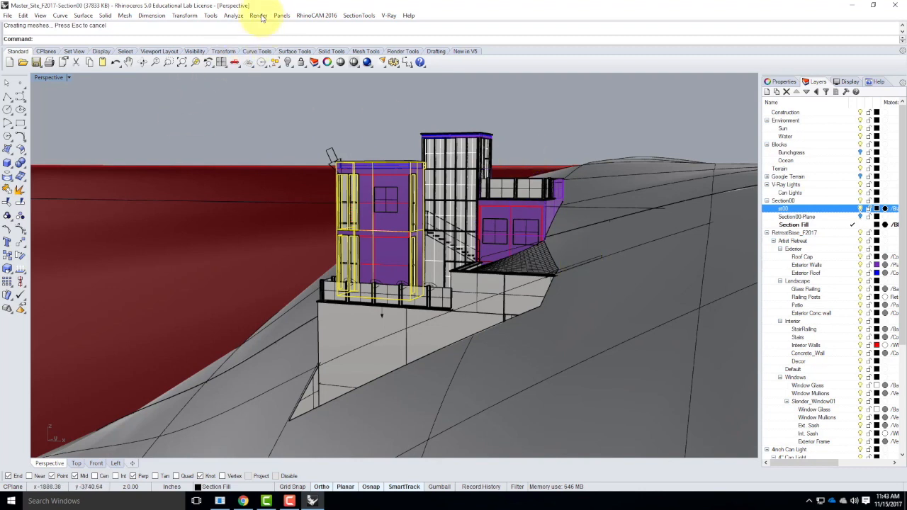
Enable clipping by section st00 in the Perspective viewport with SectionTools' View (Clip, View, CPlane) command
{"action": "left_click", "coordinate": [356, 16]}
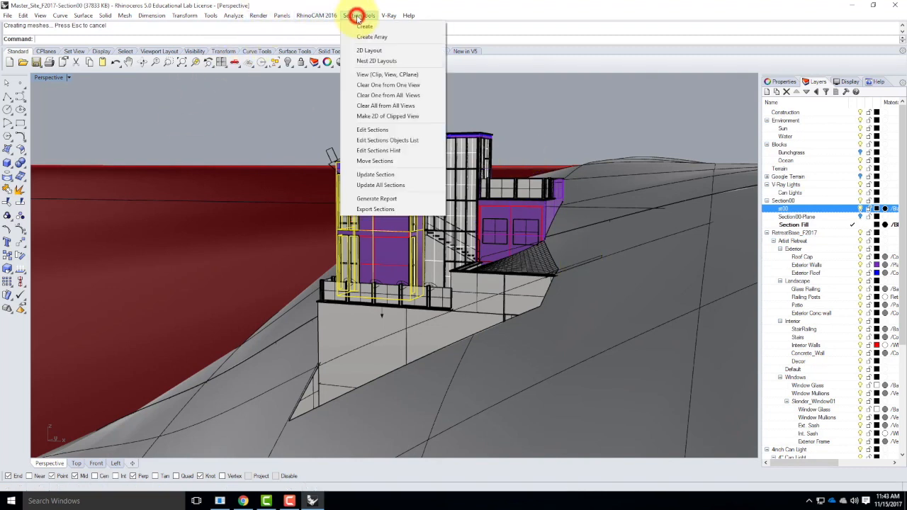
{"action": "left_click", "coordinate": [370, 75]}
{"action": "left_click", "coordinate": [55, 39]}
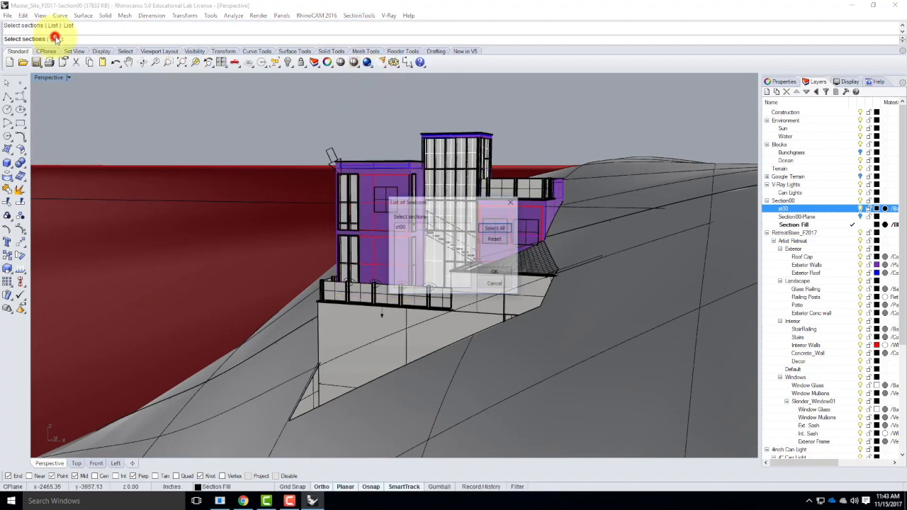
{"action": "left_click", "coordinate": [403, 227]}
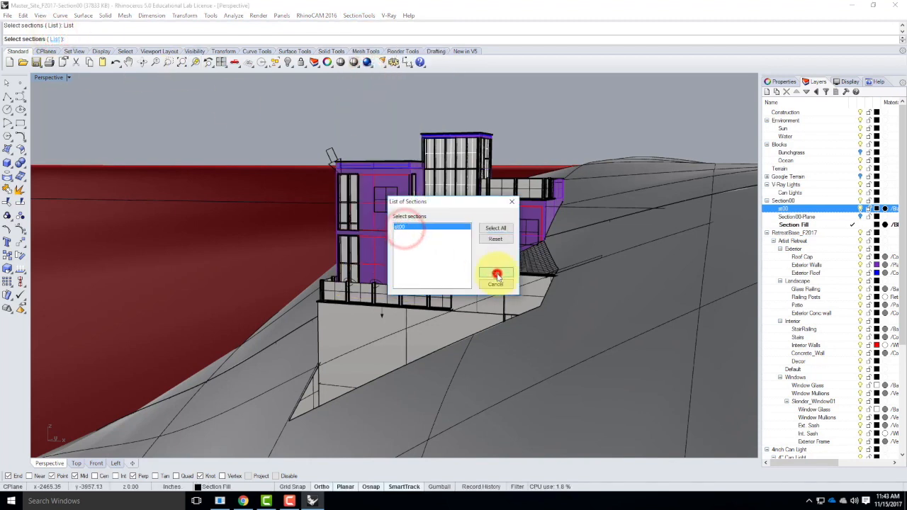
{"action": "left_click", "coordinate": [495, 275]}
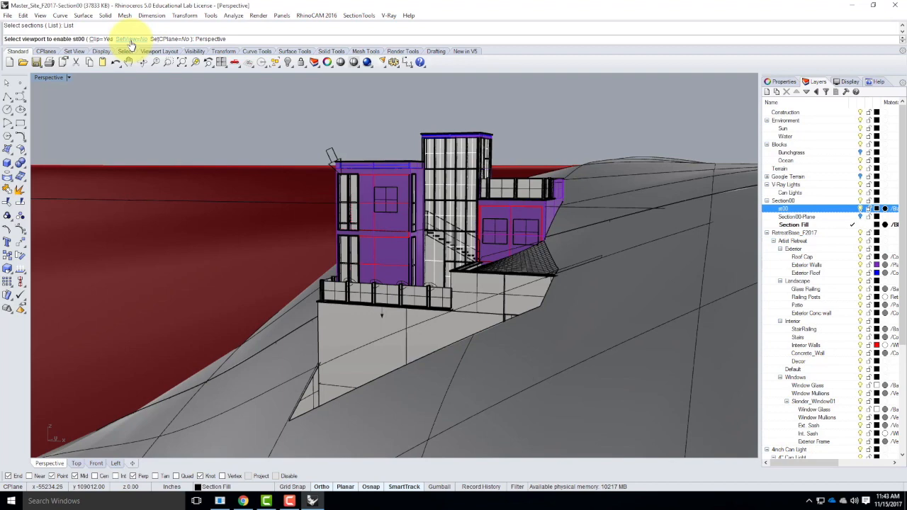
{"action": "key", "text": "Return"}
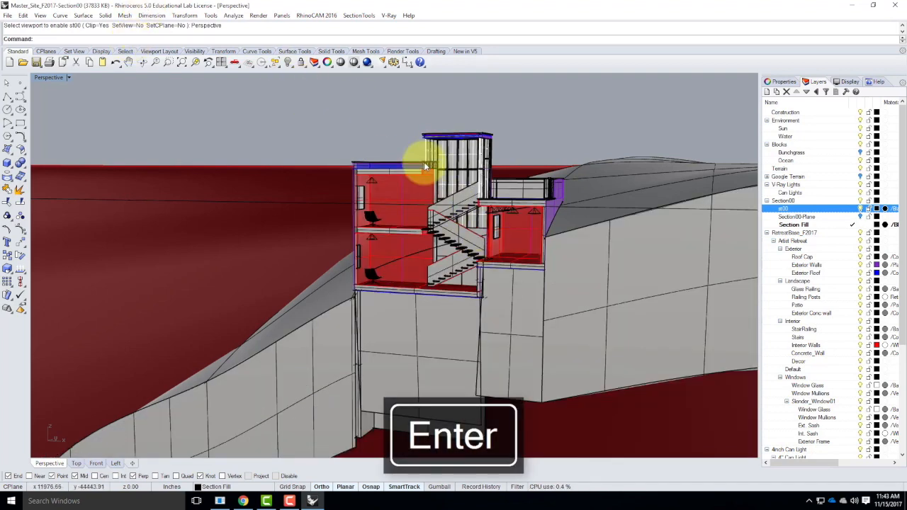
Set the Perspective camera's lens length to 28 in the viewport properties
{"action": "scroll", "coordinate": [416, 170], "scroll_direction": "up", "scroll_amount": 4}
{"action": "right_click_drag", "start_coordinate": [574, 271], "coordinate": [529, 228]}
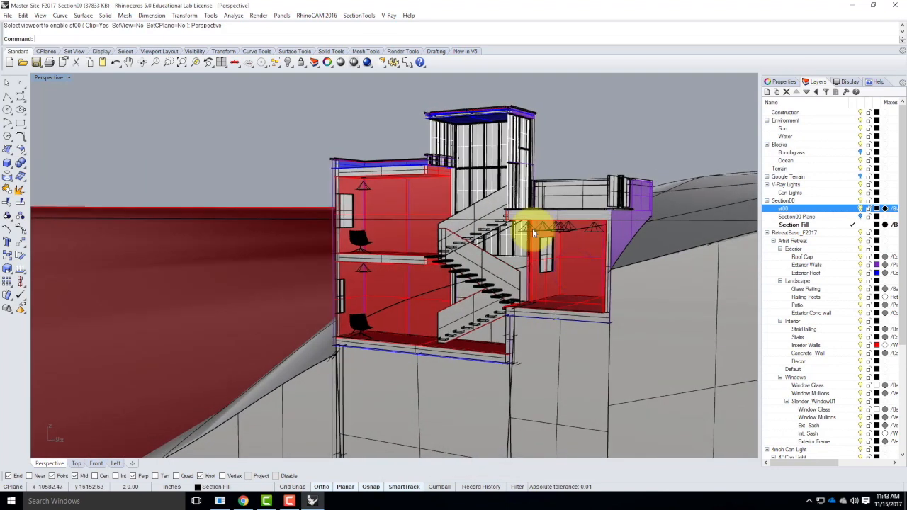
{"action": "left_click", "coordinate": [784, 81]}
{"action": "left_click", "coordinate": [851, 153]}
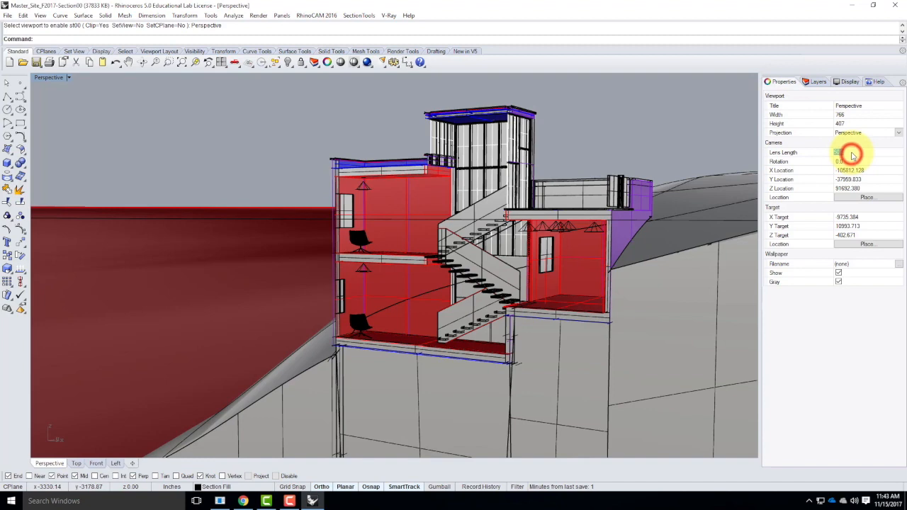
{"action": "type", "text": "28"}
{"action": "key", "text": "Tab"}
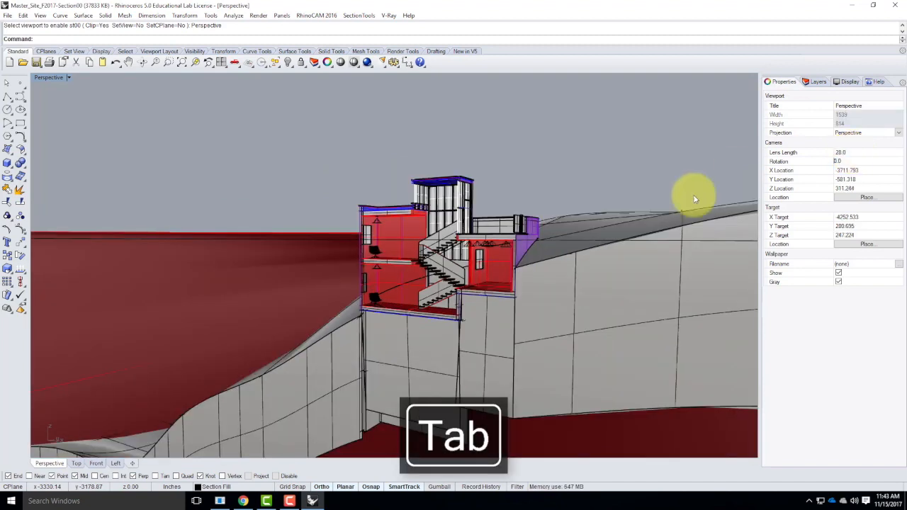
Save the current viewport as the named view Section00-Perspective and close the Named Views panel
{"action": "scroll", "coordinate": [446, 258], "scroll_direction": "up", "scroll_amount": 5}
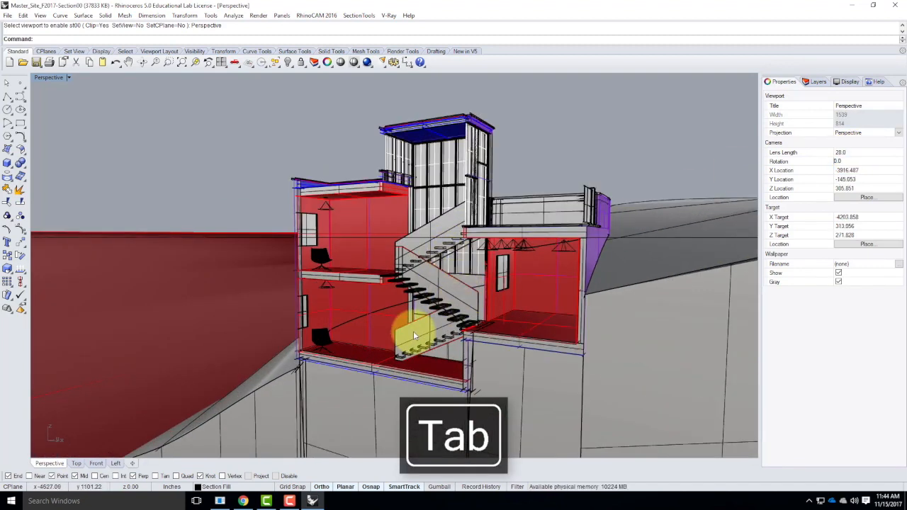
{"action": "scroll", "coordinate": [425, 311], "scroll_direction": "up", "scroll_amount": 3}
{"action": "scroll", "coordinate": [428, 305], "scroll_direction": "down", "scroll_amount": 5}
{"action": "scroll", "coordinate": [530, 206], "scroll_direction": "up", "scroll_amount": 1}
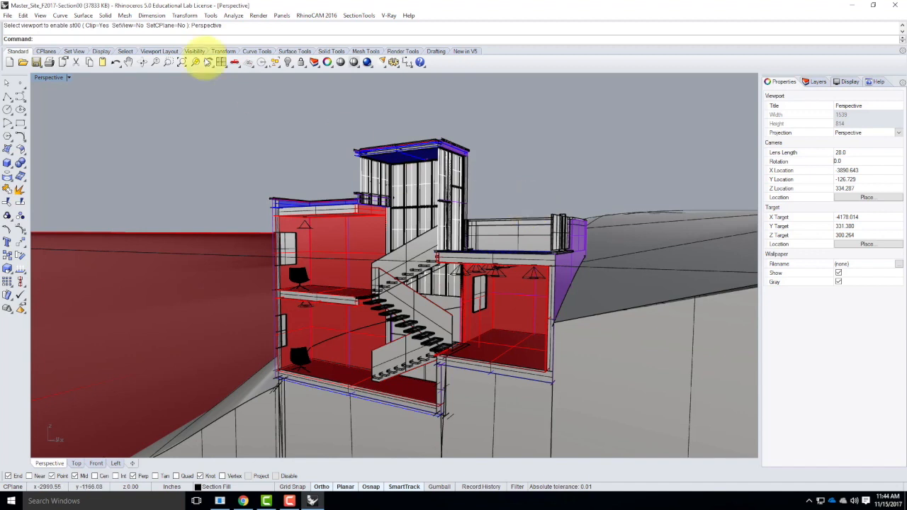
{"action": "left_click", "coordinate": [68, 78]}
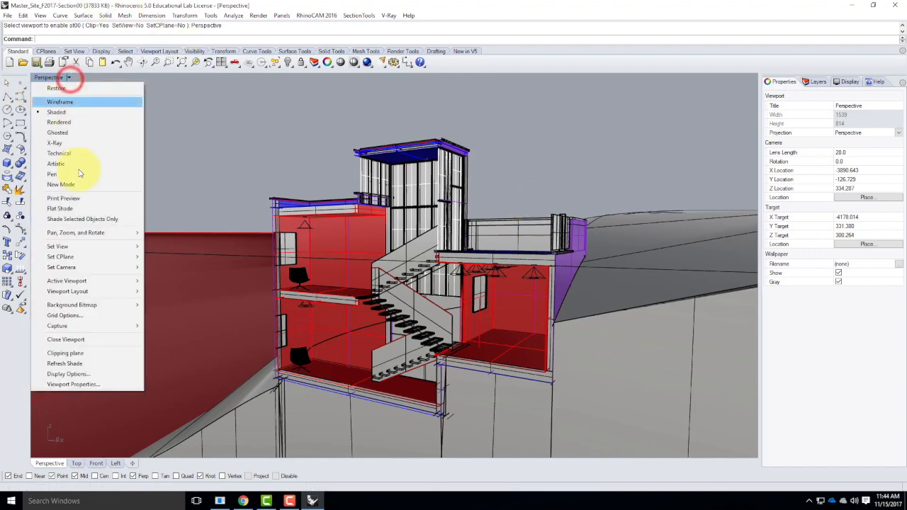
{"action": "mouse_move", "coordinate": [100, 247]}
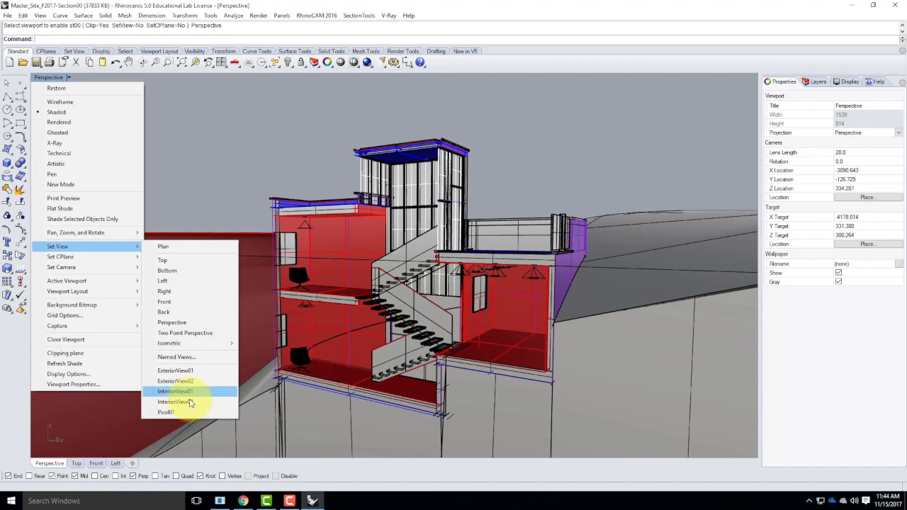
{"action": "left_click", "coordinate": [178, 356]}
{"action": "left_click", "coordinate": [192, 203]}
{"action": "type", "text": "Se"}
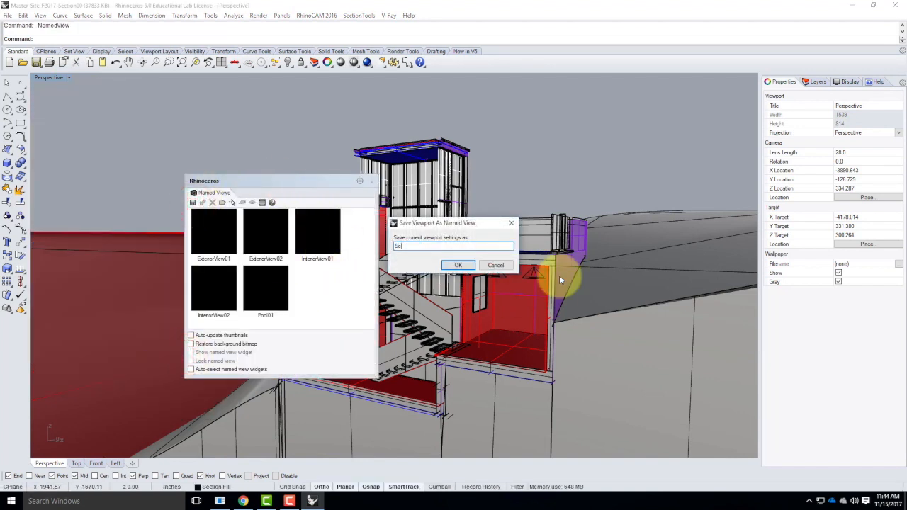
{"action": "type", "text": "ction00"}
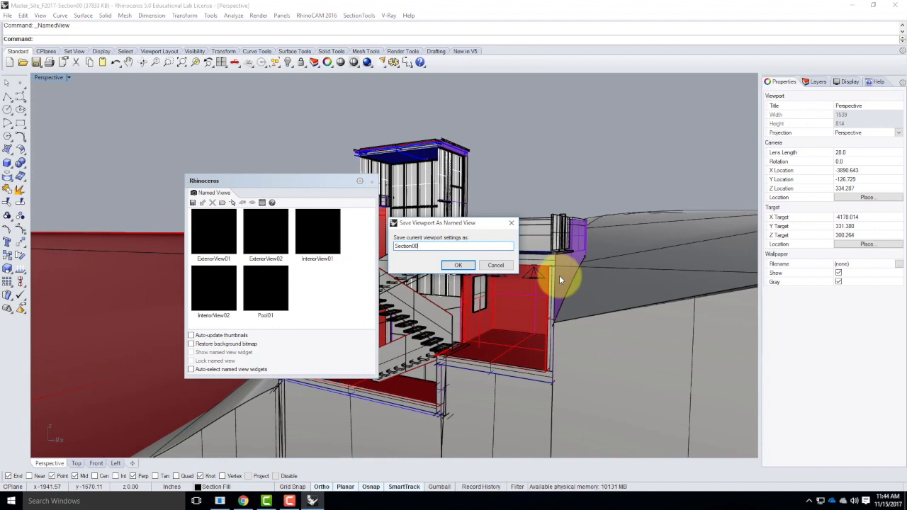
{"action": "type", "text": "-Perspective"}
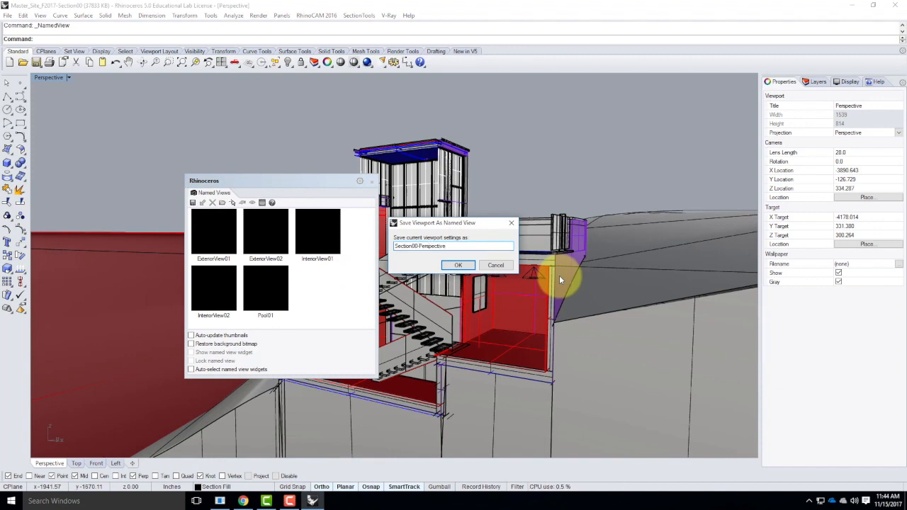
{"action": "key", "text": "Return"}
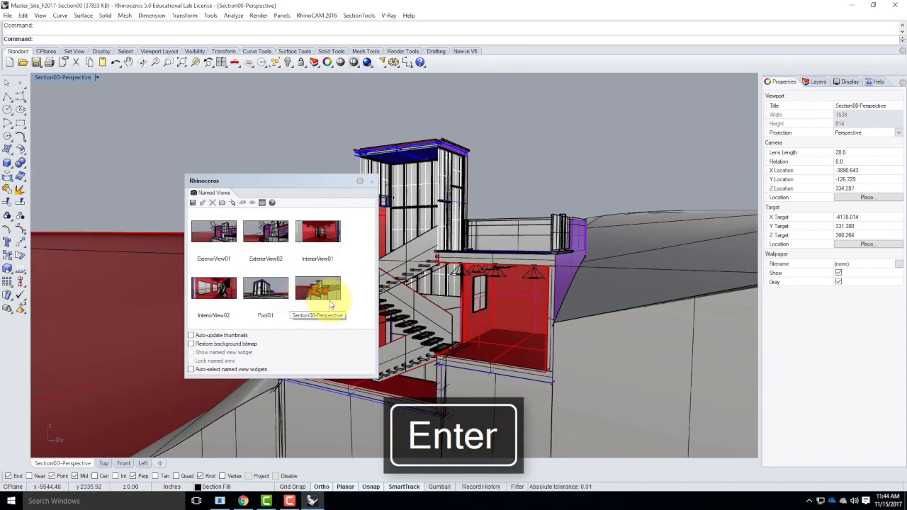
{"action": "left_click", "coordinate": [374, 182]}
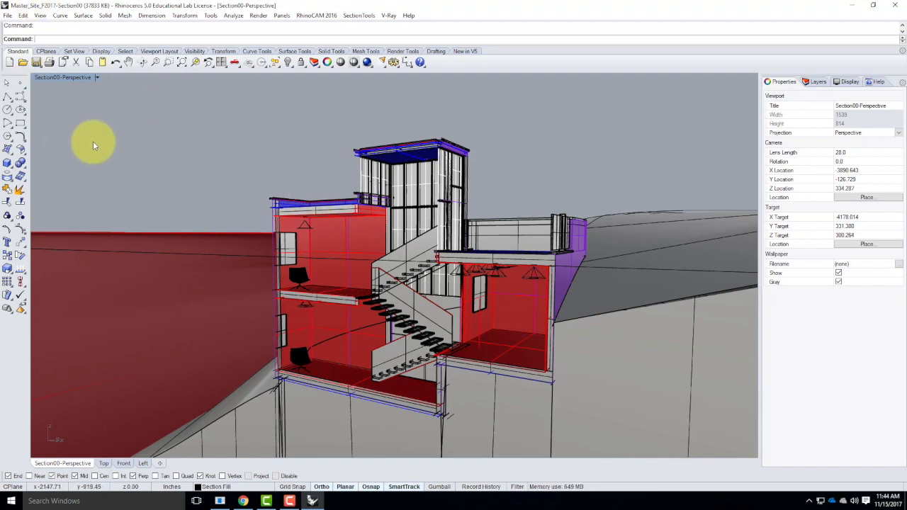
Set the V-Ray output height to 100 in the option editor's Output settings and close the editor
{"action": "left_click", "coordinate": [389, 15]}
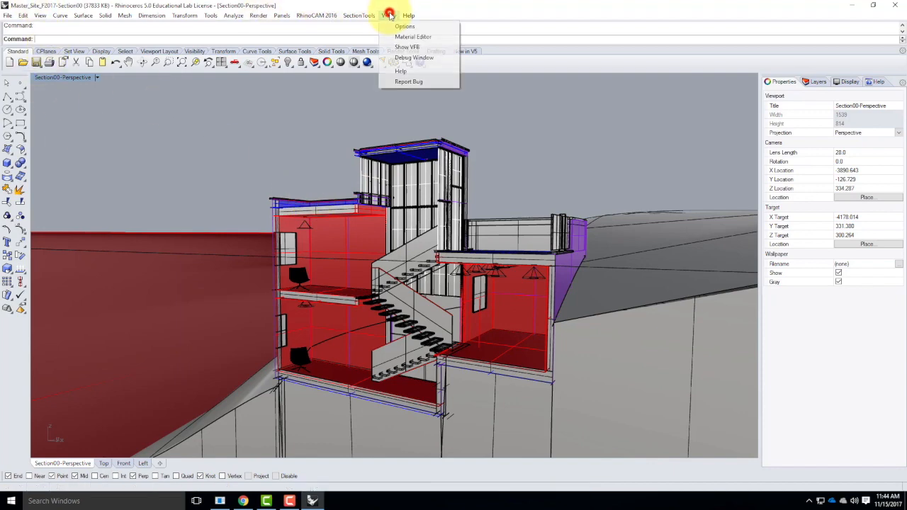
{"action": "left_click", "coordinate": [404, 27]}
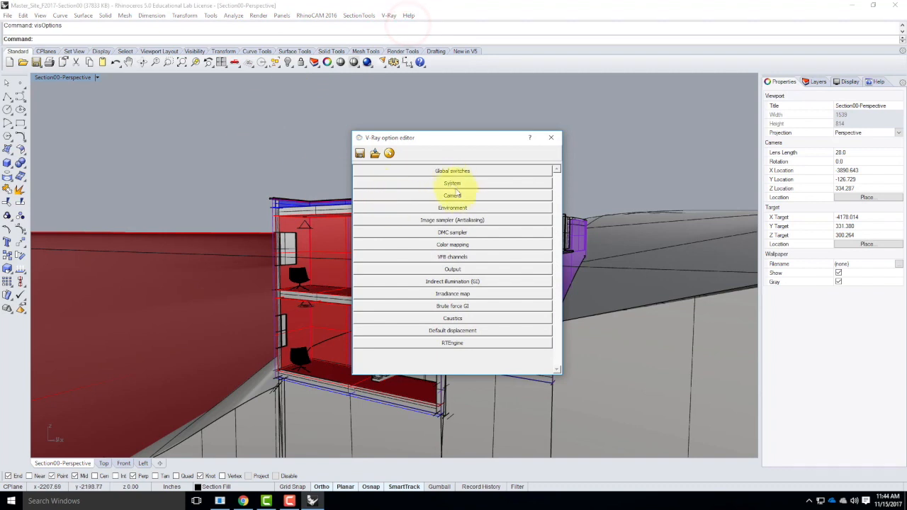
{"action": "left_click", "coordinate": [461, 268]}
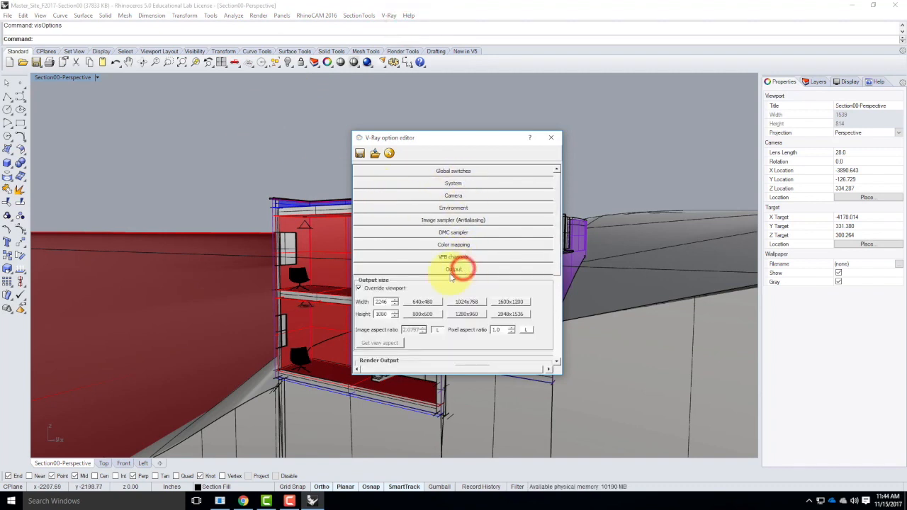
{"action": "double_click", "coordinate": [383, 314]}
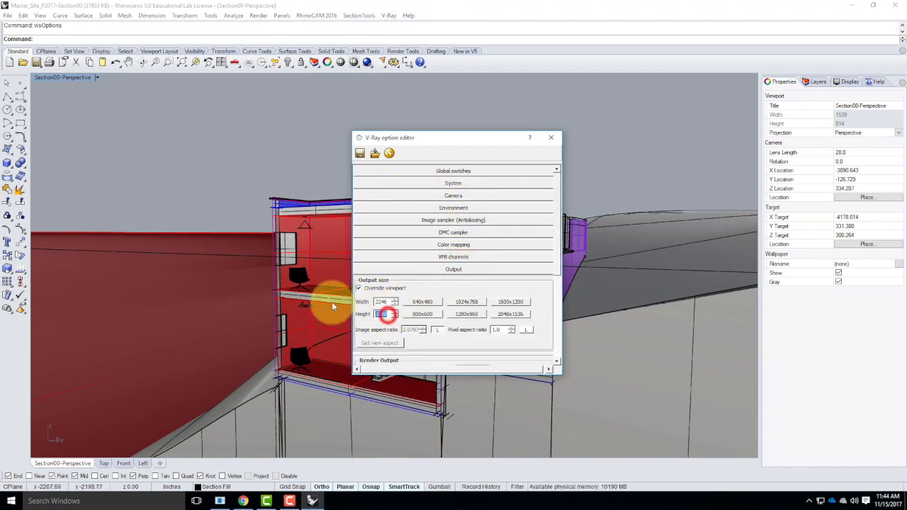
{"action": "type", "text": "100"}
{"action": "key", "text": "Tab"}
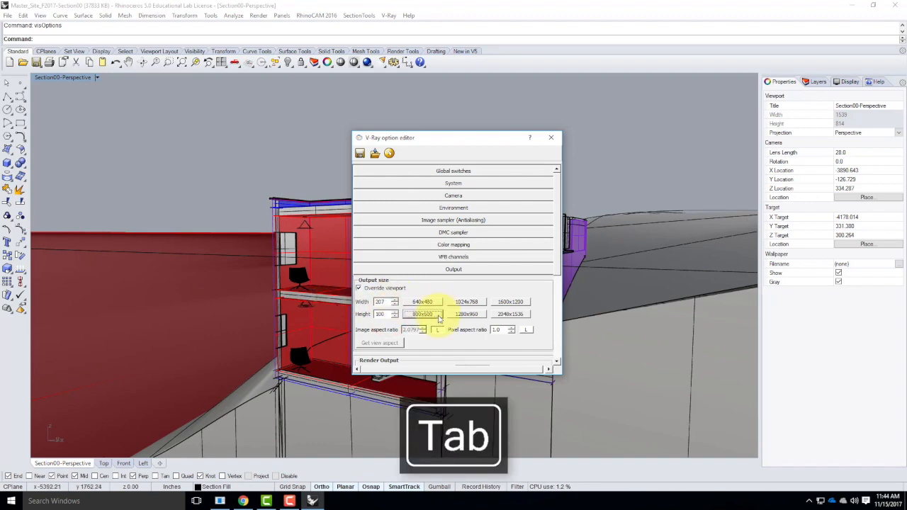
{"action": "left_click", "coordinate": [552, 137]}
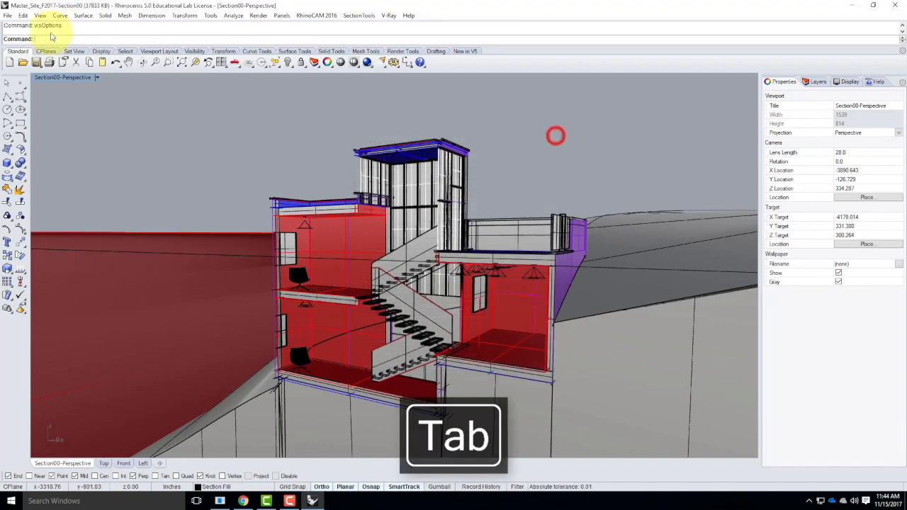
Render the view with V-Ray and enlarge the frame buffer window to inspect the image
{"action": "left_click", "coordinate": [366, 61]}
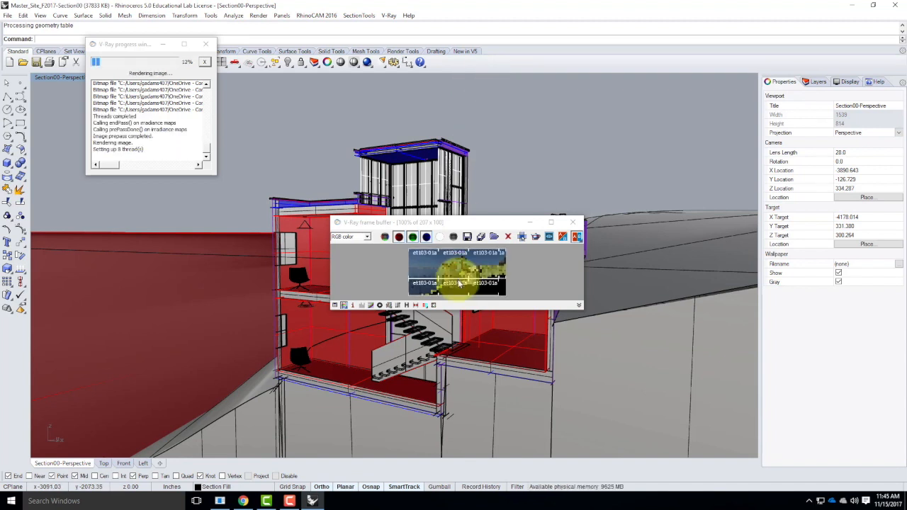
{"action": "left_click_drag", "start_coordinate": [459, 224], "coordinate": [419, 126]}
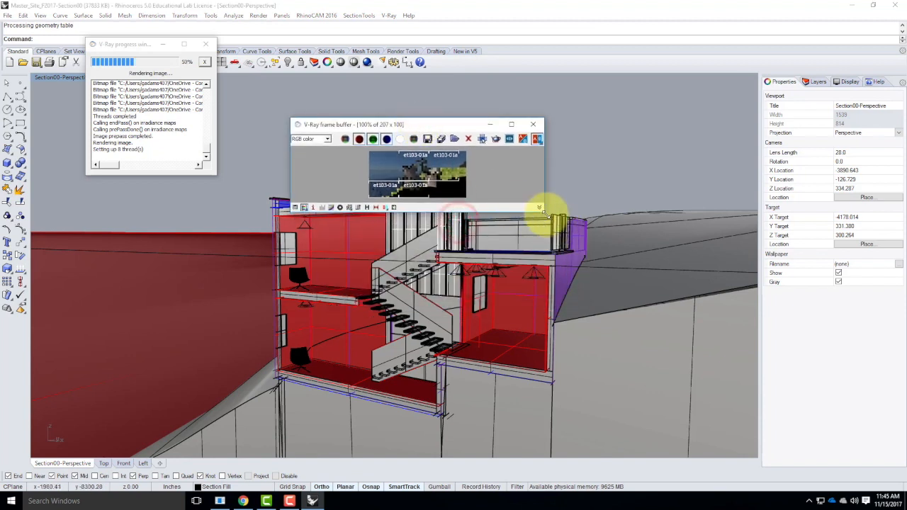
{"action": "left_click_drag", "start_coordinate": [539, 210], "coordinate": [659, 355]}
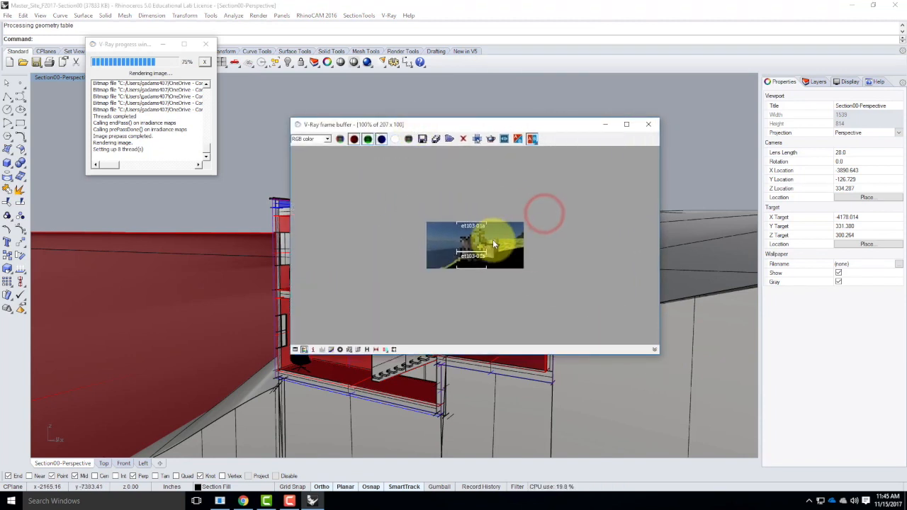
{"action": "scroll", "coordinate": [512, 250], "scroll_direction": "up", "scroll_amount": 1}
{"action": "scroll", "coordinate": [514, 255], "scroll_direction": "up", "scroll_amount": 1}
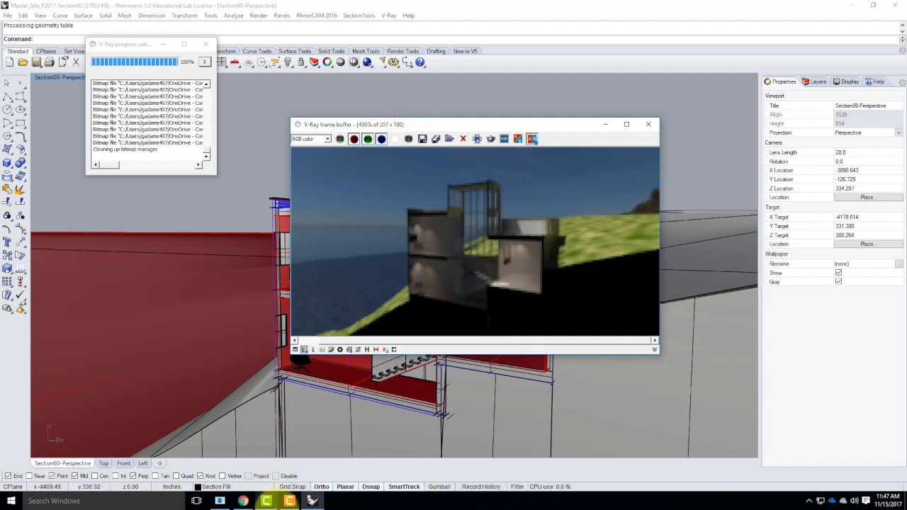
{"action": "left_click", "coordinate": [289, 501]}
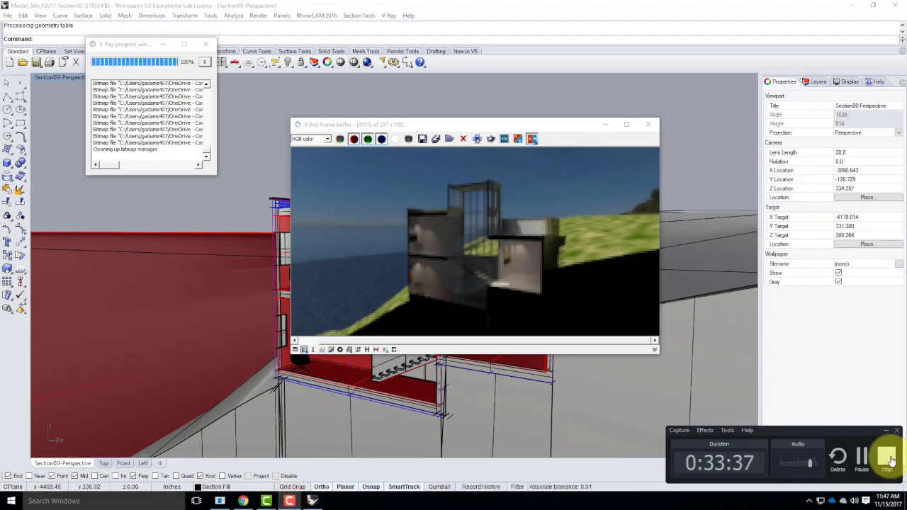